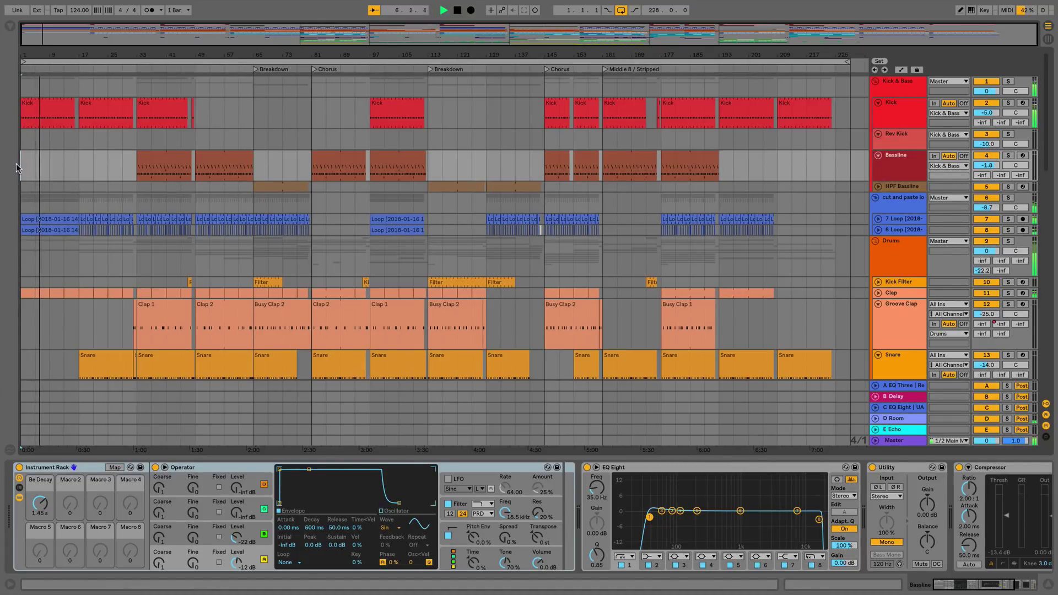
- Place the insert marker at 1.1.1, the song start, while playback continues
{"action": "left_click", "coordinate": [17, 166]}
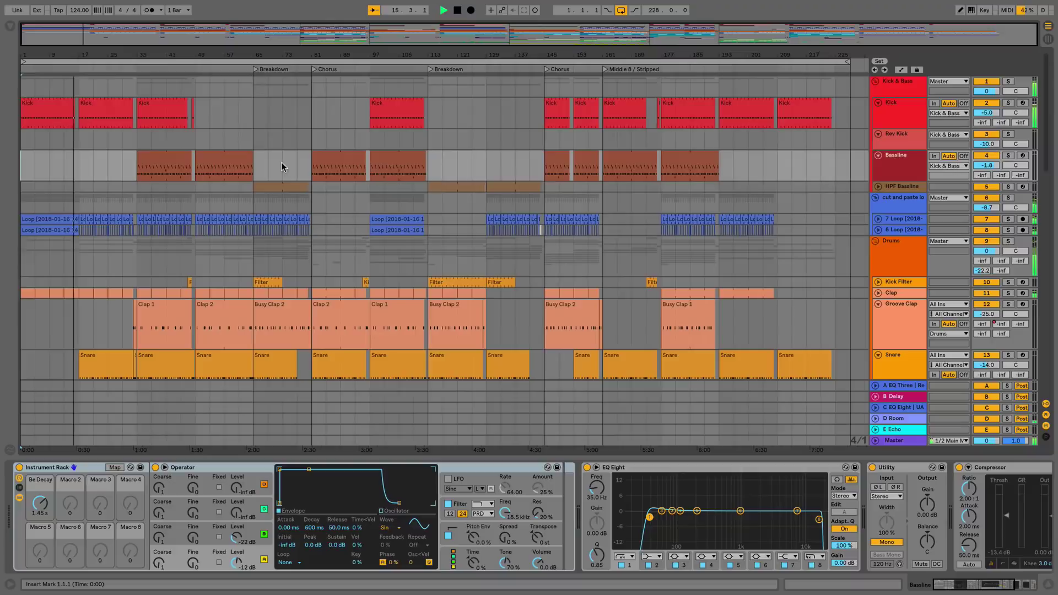
- Select bars 73–97 on the Bassline track, zoom to them with Z, then zoom back out with Shift+Z
{"action": "left_click_drag", "start_coordinate": [281, 170], "coordinate": [369, 170]}
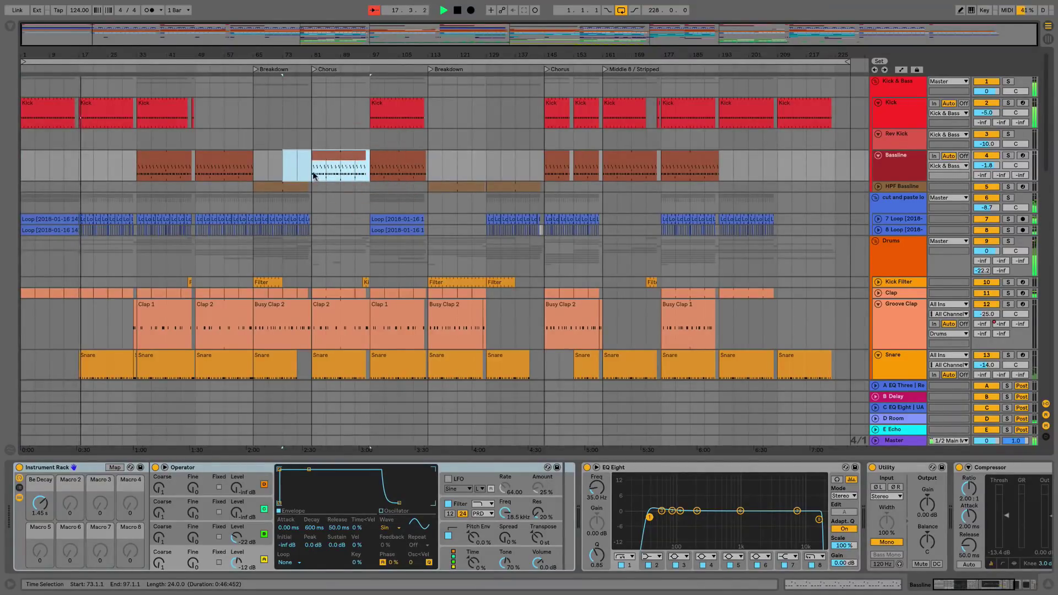
{"action": "key", "text": "z"}
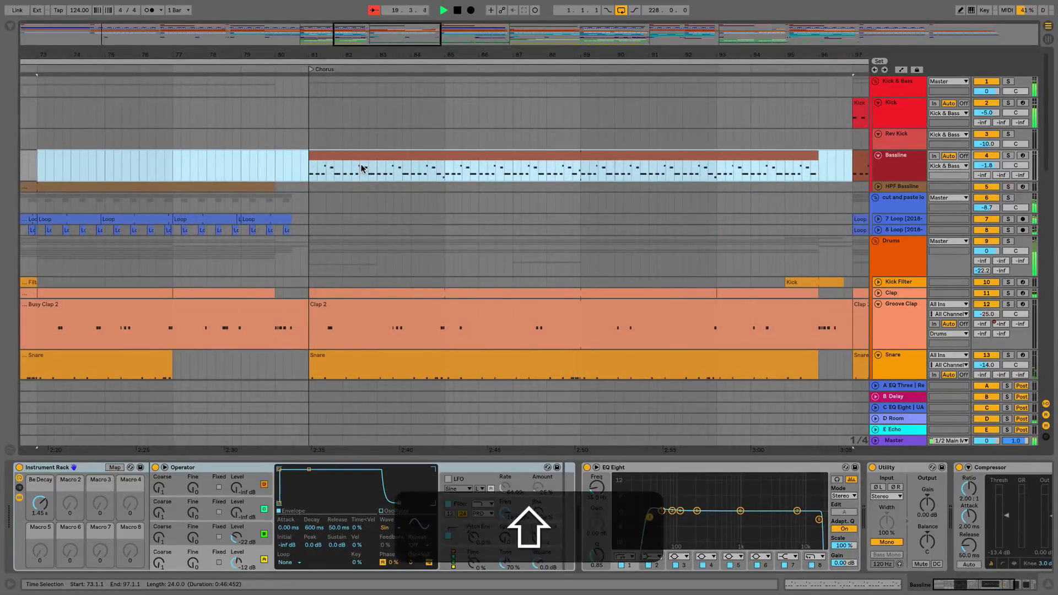
{"action": "key", "text": "shift+z"}
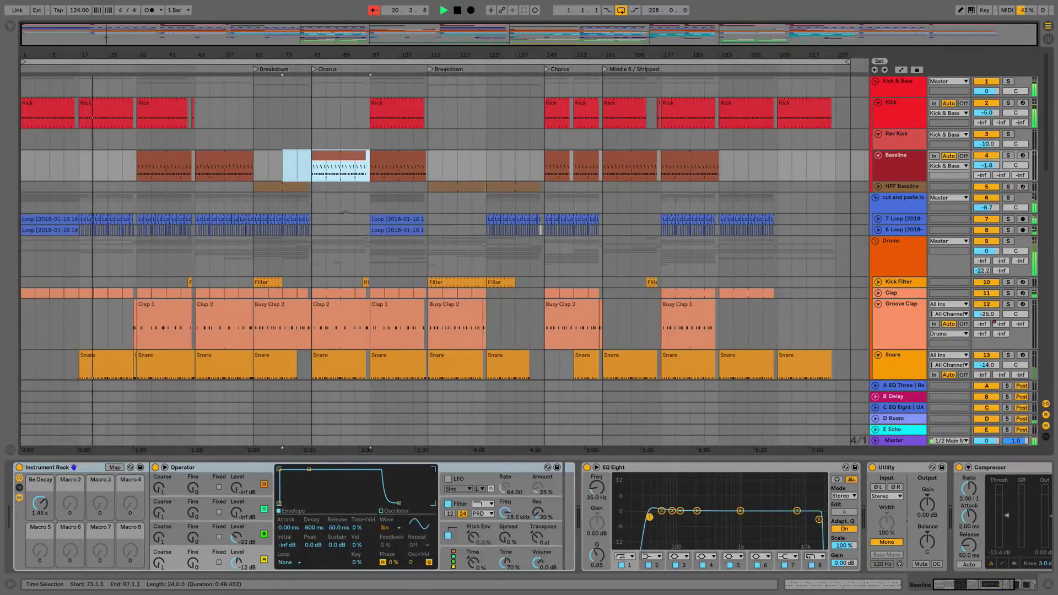
- Select bars 97–113 across Kick through Clap, zoom in, then return to the whole-song view
{"action": "left_click_drag", "start_coordinate": [384, 122], "coordinate": [429, 286]}
{"action": "key", "text": "z"}
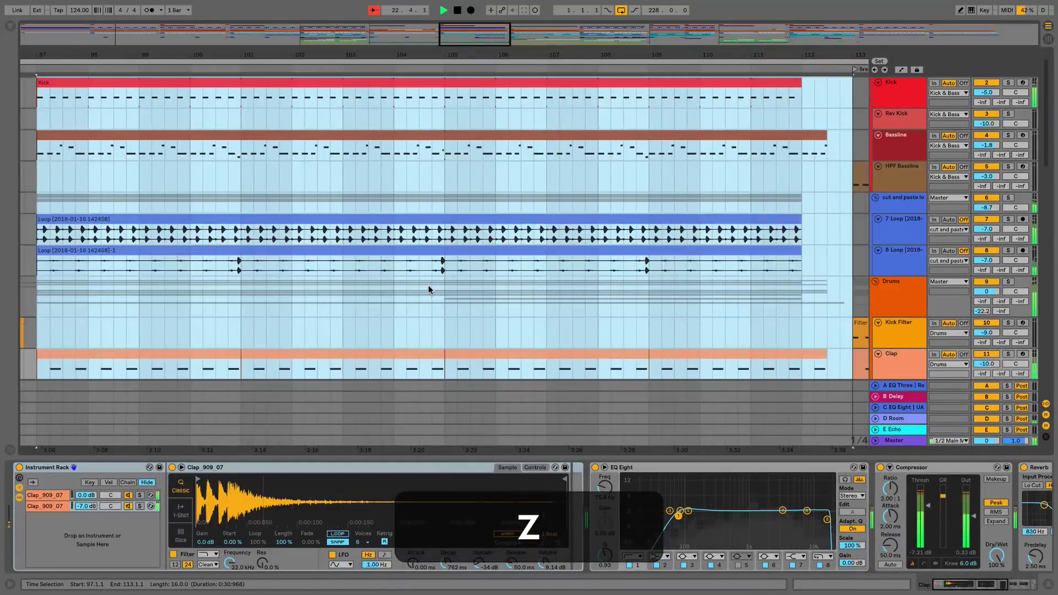
{"action": "key", "text": "shift+z"}
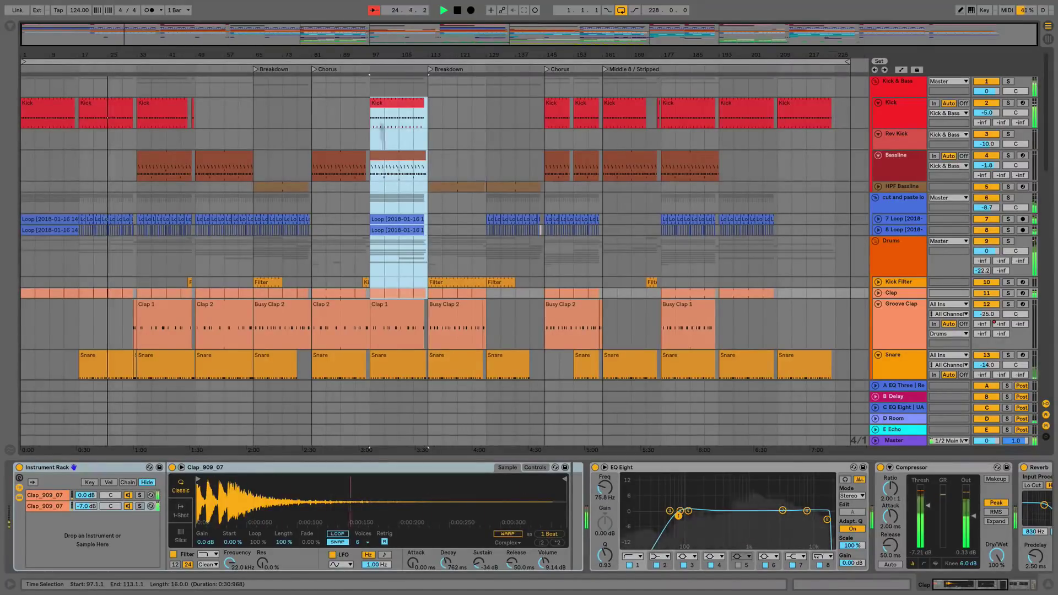
{"action": "right_click", "coordinate": [391, 106]}
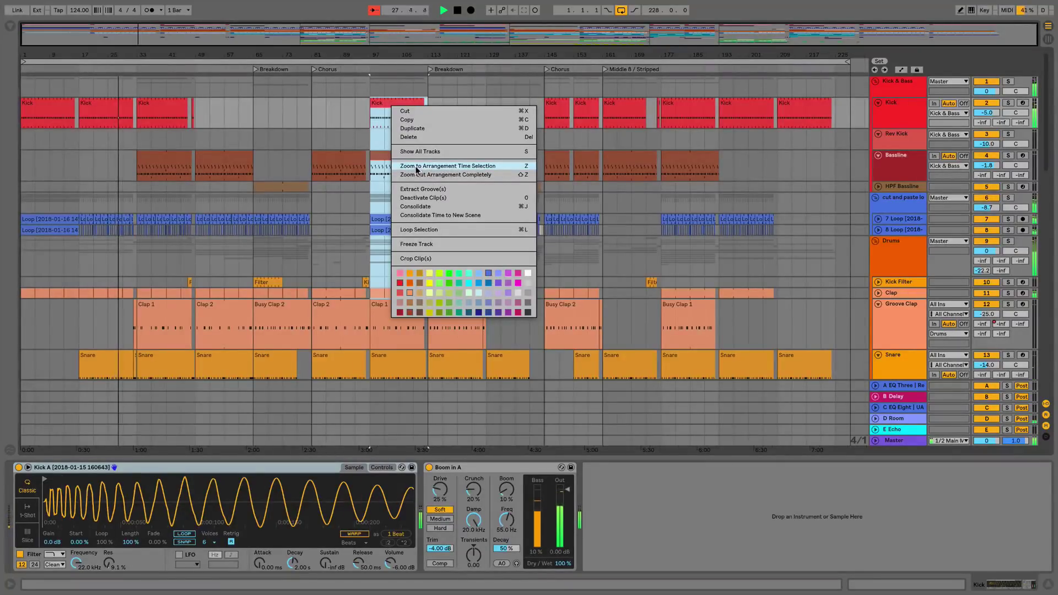
{"action": "left_click", "coordinate": [417, 170]}
{"action": "right_click", "coordinate": [403, 84]}
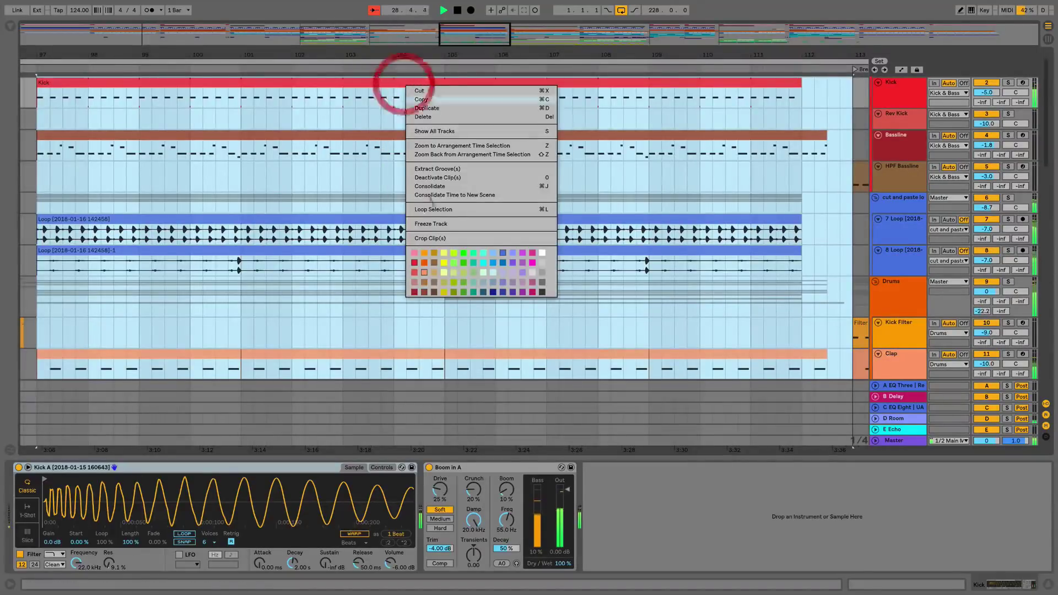
{"action": "left_click", "coordinate": [462, 154]}
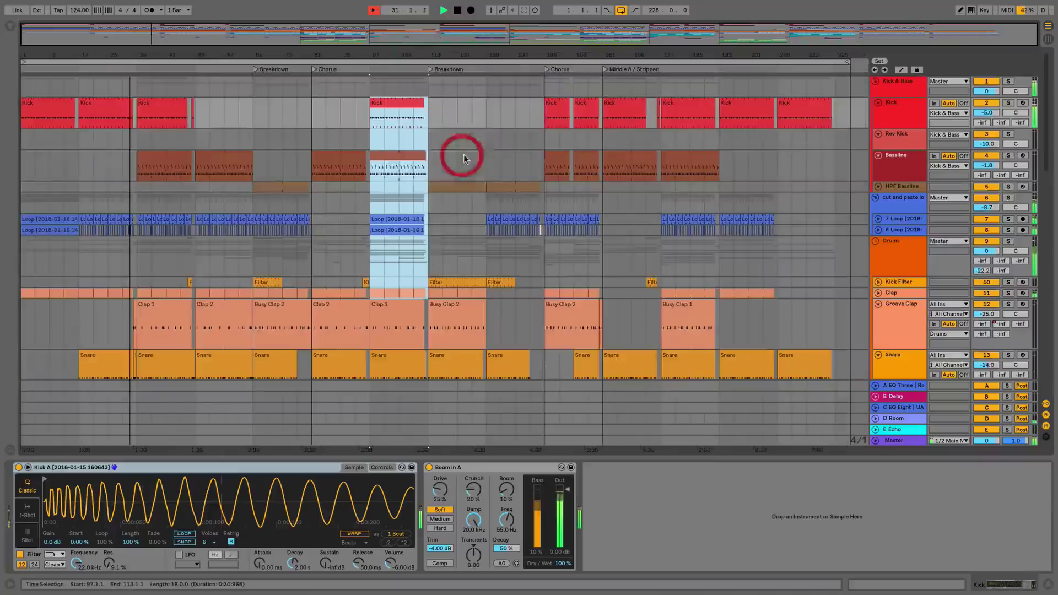
{"action": "mouse_move", "coordinate": [58, 4]}
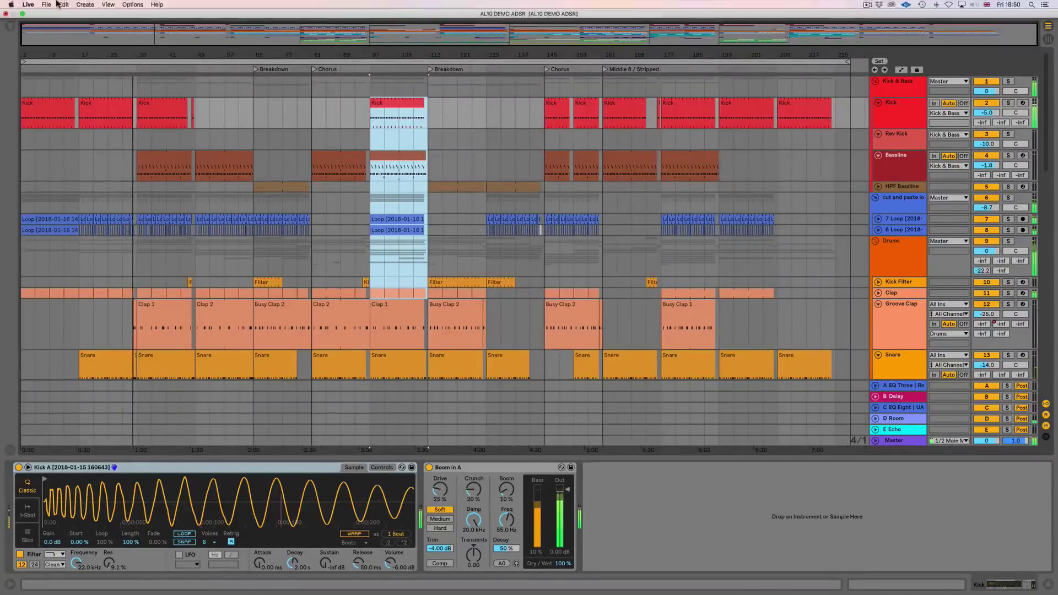
{"action": "left_click", "coordinate": [108, 5]}
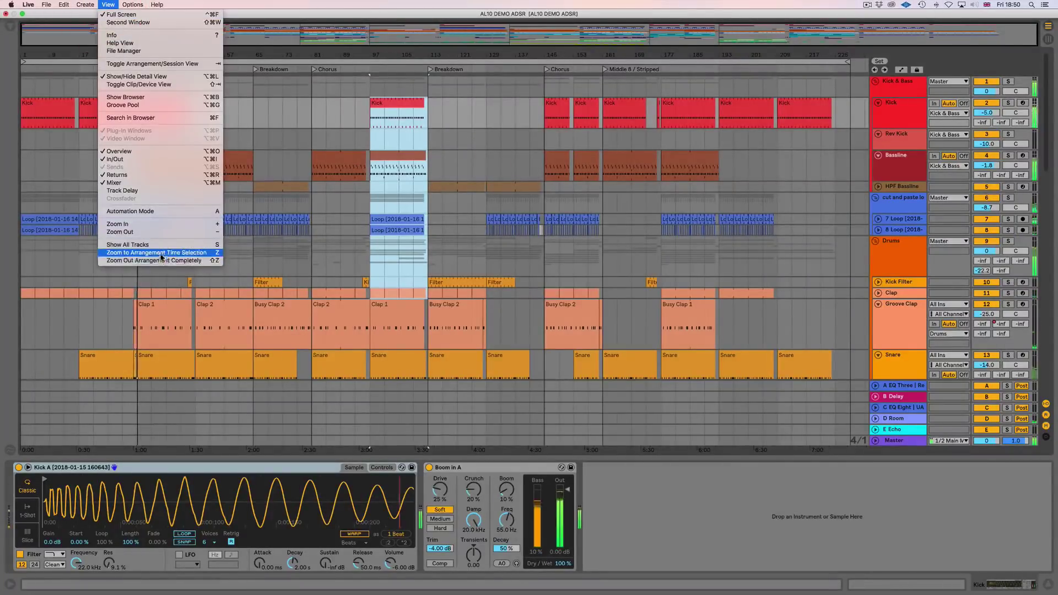
{"action": "left_click", "coordinate": [395, 101]}
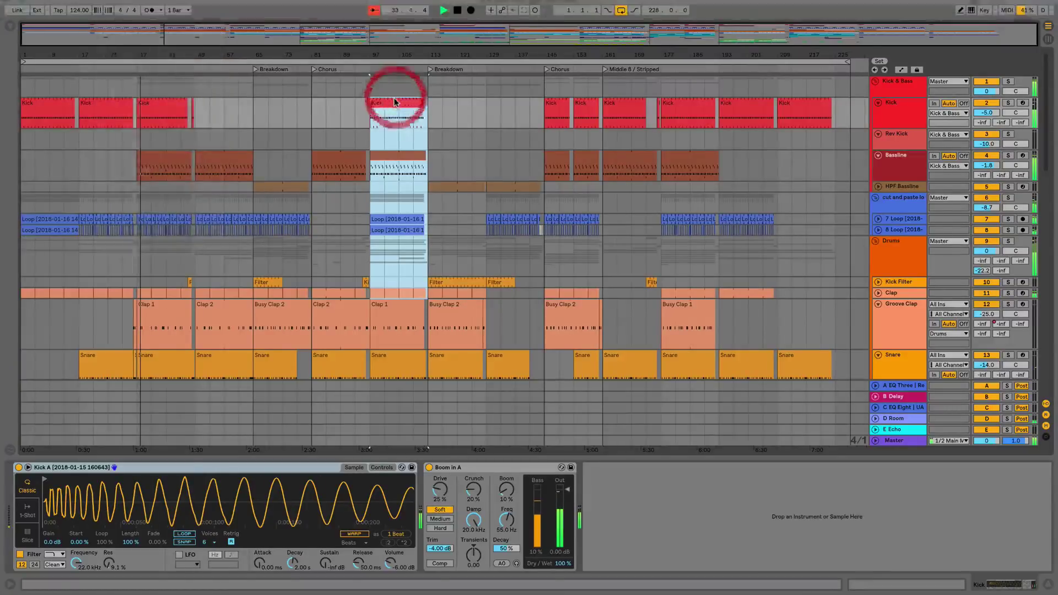
{"action": "scroll", "coordinate": [392, 97], "scroll_direction": "down", "scroll_amount": 2}
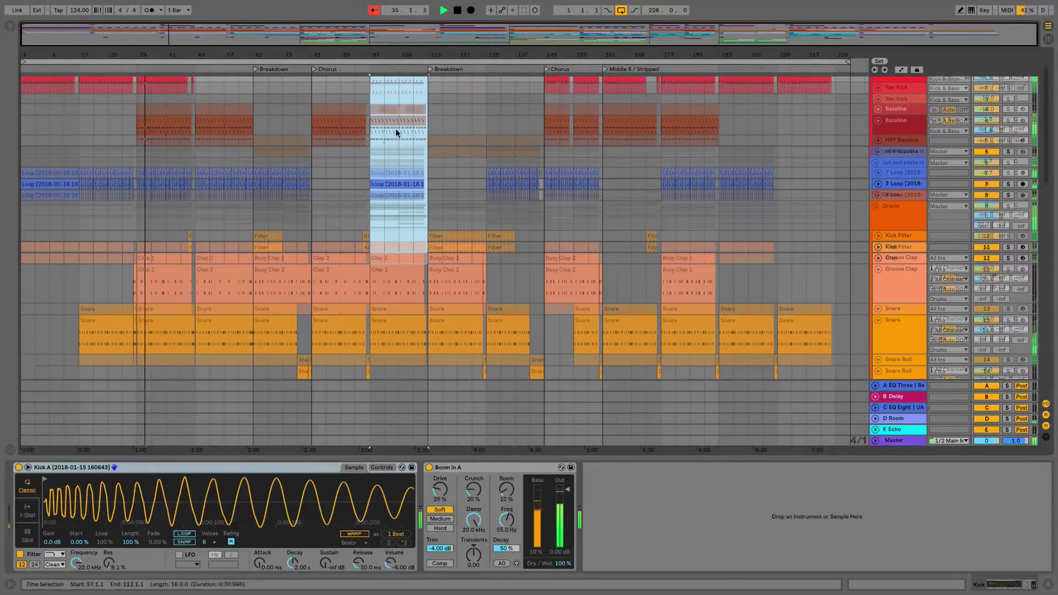
{"action": "scroll", "coordinate": [396, 129], "scroll_direction": "up", "scroll_amount": 2}
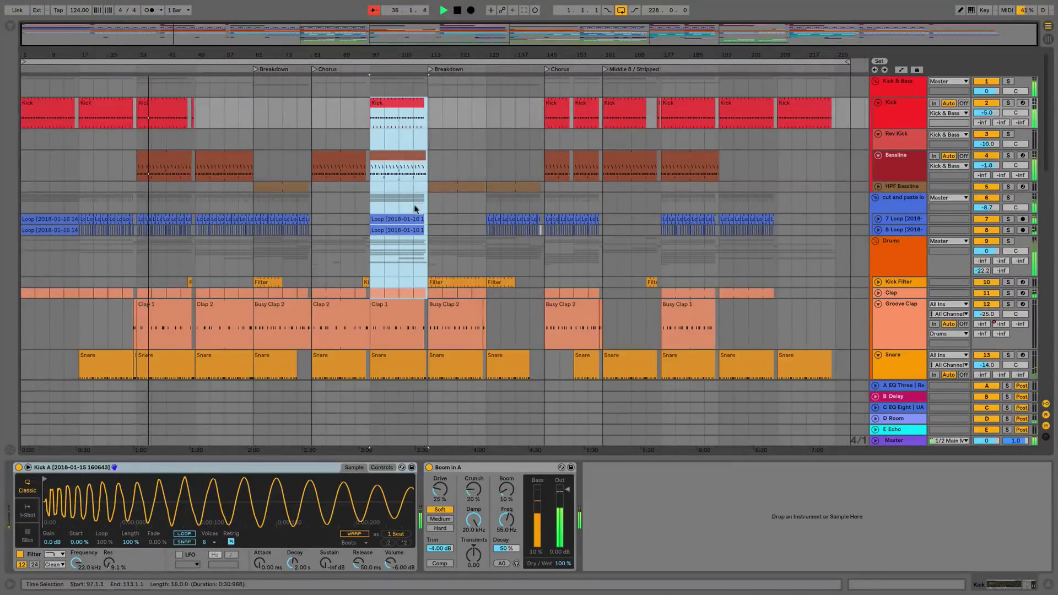
{"action": "scroll", "coordinate": [415, 204], "scroll_direction": "down", "scroll_amount": 3}
{"action": "scroll", "coordinate": [414, 204], "scroll_direction": "up", "scroll_amount": 3}
{"action": "scroll", "coordinate": [415, 204], "scroll_direction": "down", "scroll_amount": 8}
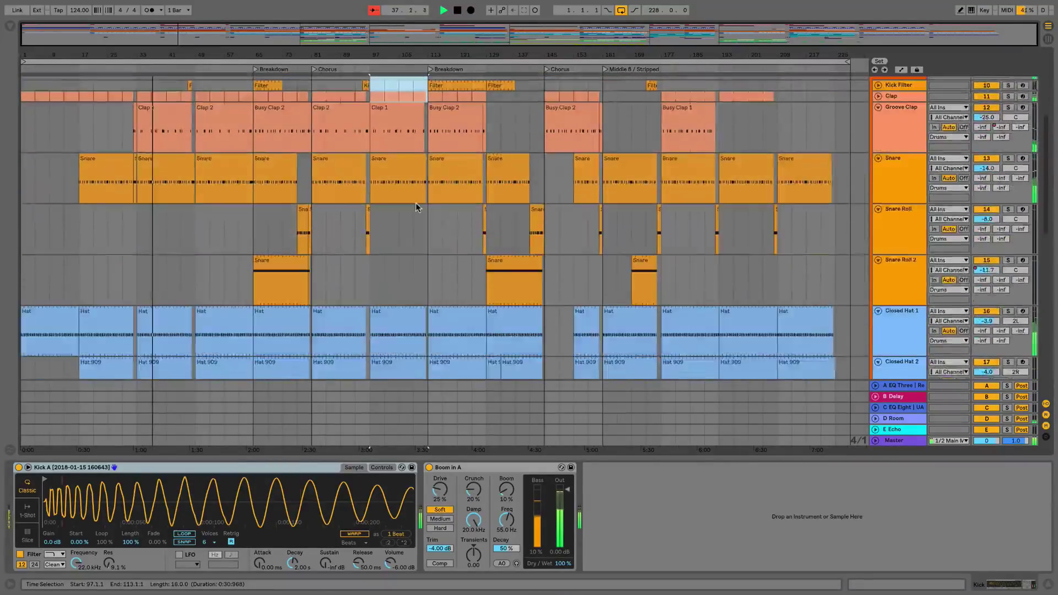
{"action": "scroll", "coordinate": [415, 203], "scroll_direction": "up", "scroll_amount": 8}
{"action": "scroll", "coordinate": [416, 202], "scroll_direction": "down", "scroll_amount": 10}
{"action": "scroll", "coordinate": [416, 207], "scroll_direction": "up", "scroll_amount": 6}
{"action": "scroll", "coordinate": [416, 202], "scroll_direction": "down", "scroll_amount": 10}
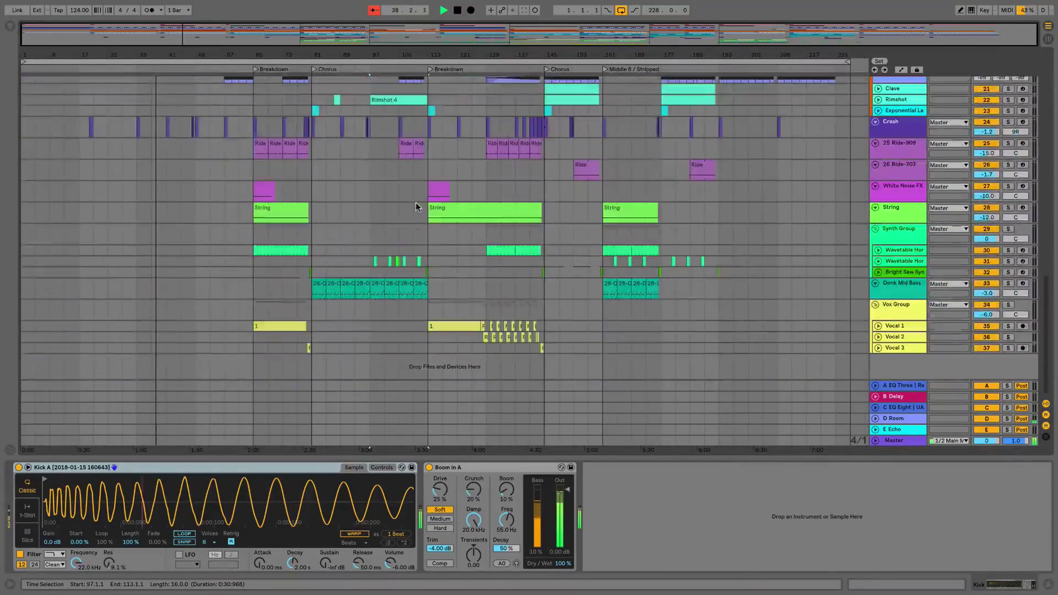
{"action": "scroll", "coordinate": [416, 203], "scroll_direction": "up", "scroll_amount": 14}
{"action": "left_click_drag", "start_coordinate": [409, 55], "coordinate": [376, 171]}
{"action": "scroll", "coordinate": [375, 171], "scroll_direction": "right", "scroll_amount": 10}
{"action": "scroll", "coordinate": [376, 170], "scroll_direction": "left", "scroll_amount": 10}
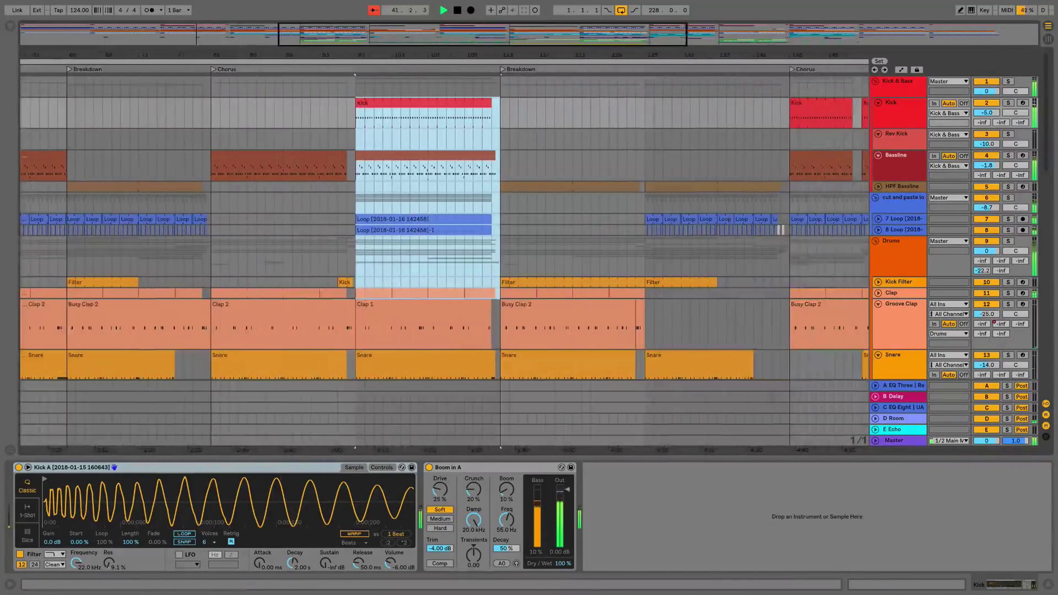
{"action": "scroll", "coordinate": [444, 259], "scroll_direction": "right", "scroll_amount": 5}
{"action": "scroll", "coordinate": [445, 259], "scroll_direction": "left", "scroll_amount": 5}
{"action": "scroll", "coordinate": [445, 259], "scroll_direction": "right", "scroll_amount": 7}
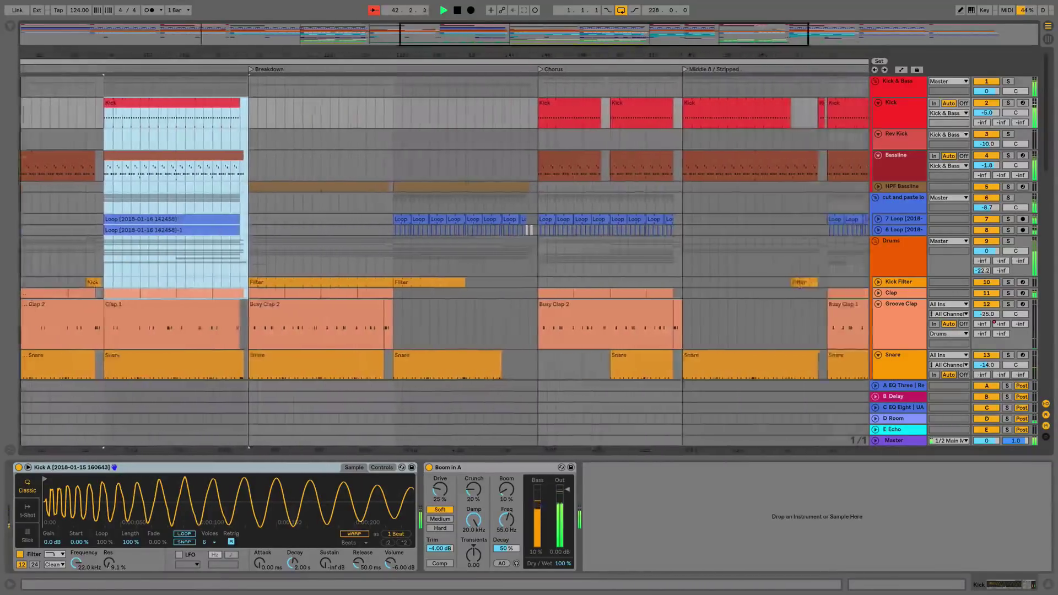
{"action": "scroll", "coordinate": [369, 146], "scroll_direction": "left", "scroll_amount": 5}
{"action": "scroll", "coordinate": [369, 146], "scroll_direction": "right", "scroll_amount": 1}
{"action": "scroll", "coordinate": [370, 146], "scroll_direction": "down", "scroll_amount": 3}
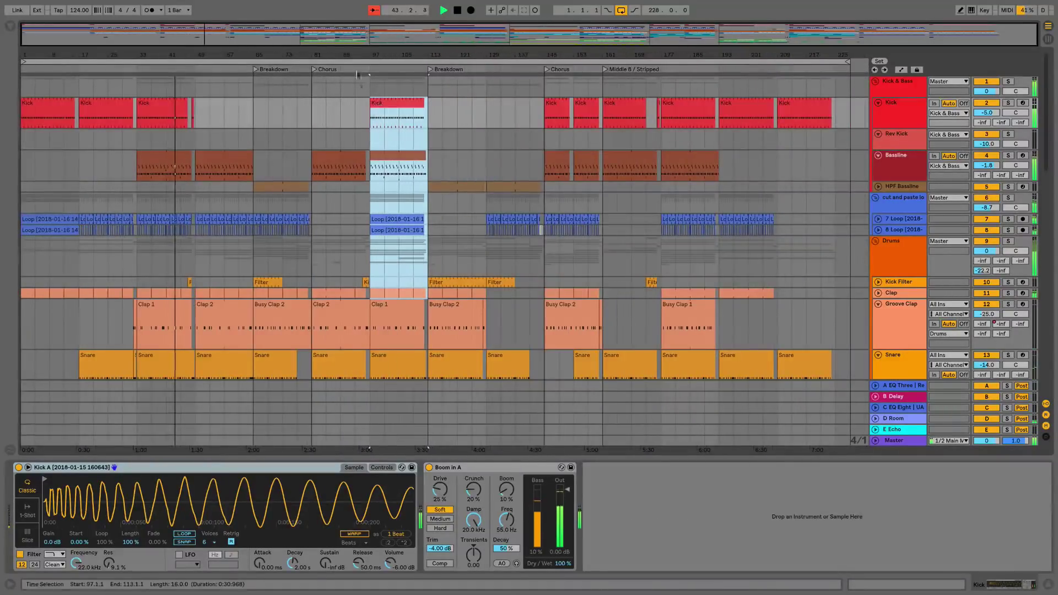
{"action": "scroll", "coordinate": [357, 75], "scroll_direction": "up", "scroll_amount": 5}
{"action": "scroll", "coordinate": [386, 88], "scroll_direction": "left", "scroll_amount": 3}
{"action": "scroll", "coordinate": [414, 101], "scroll_direction": "right", "scroll_amount": 5}
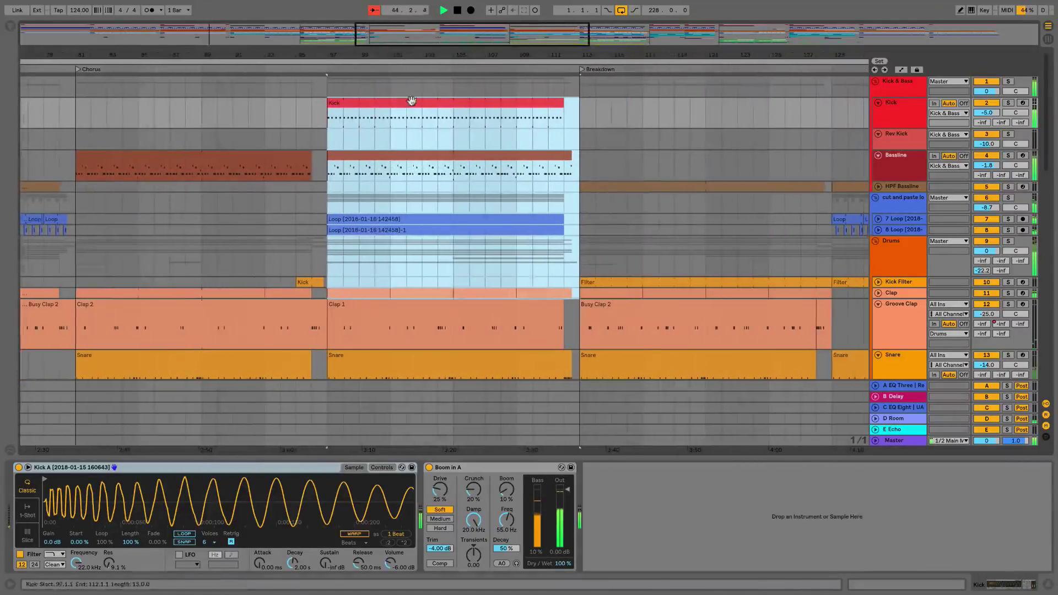
{"action": "scroll", "coordinate": [412, 100], "scroll_direction": "down", "scroll_amount": 5}
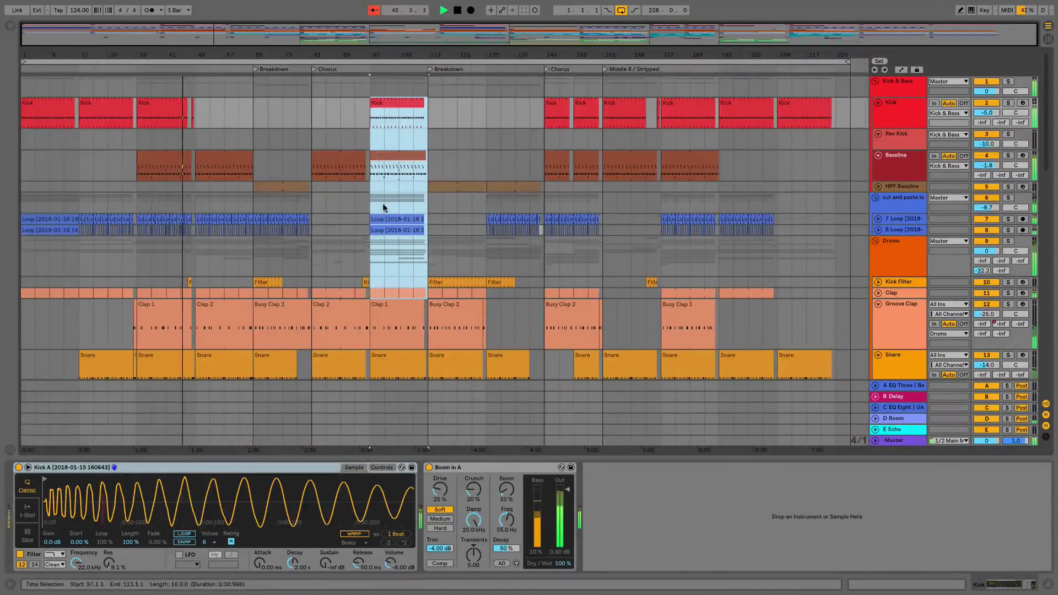
{"action": "scroll", "coordinate": [385, 202], "scroll_direction": "down", "scroll_amount": 1}
{"action": "scroll", "coordinate": [385, 202], "scroll_direction": "up", "scroll_amount": 1}
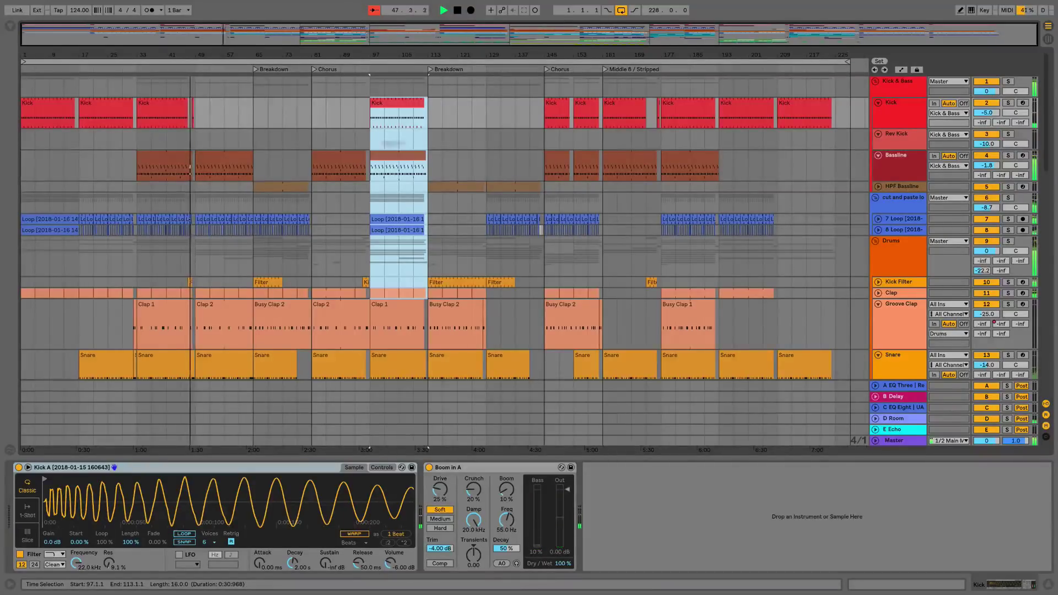
{"action": "key", "text": "super"}
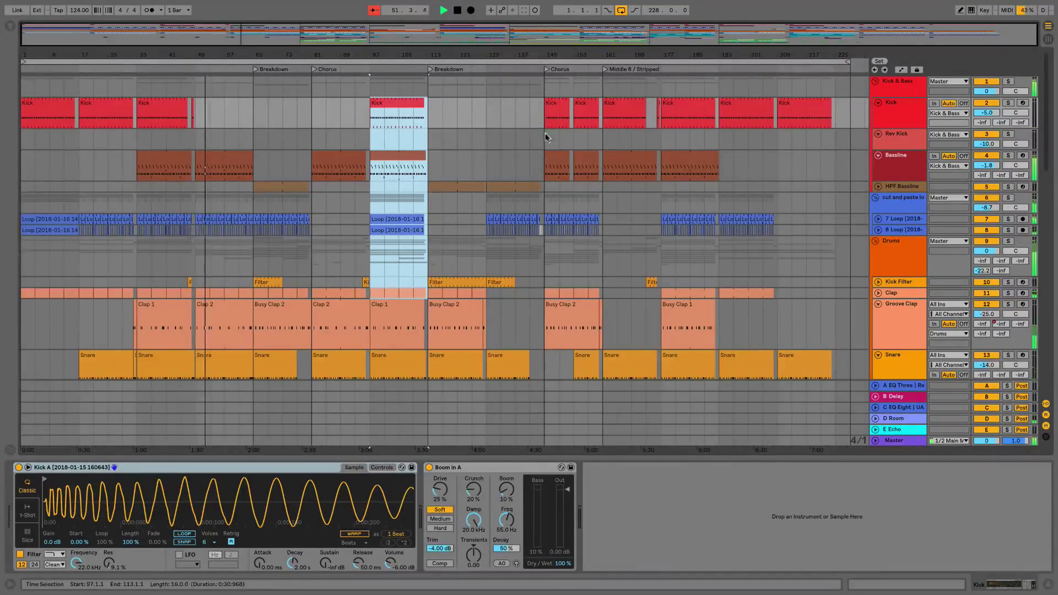
{"action": "key", "text": "super"}
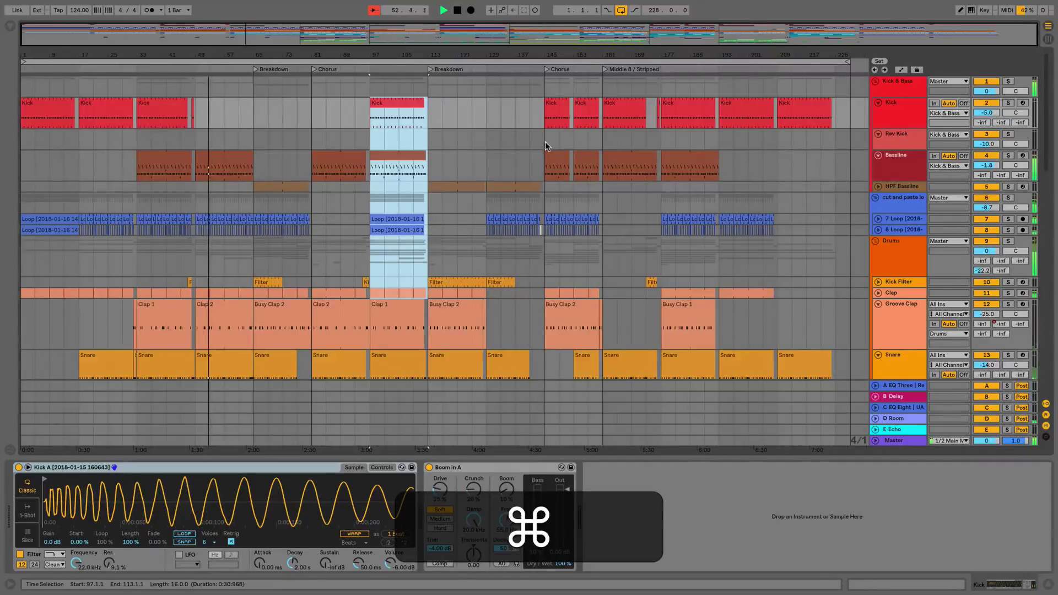
{"action": "scroll", "coordinate": [545, 141], "scroll_direction": "up", "scroll_amount": 10}
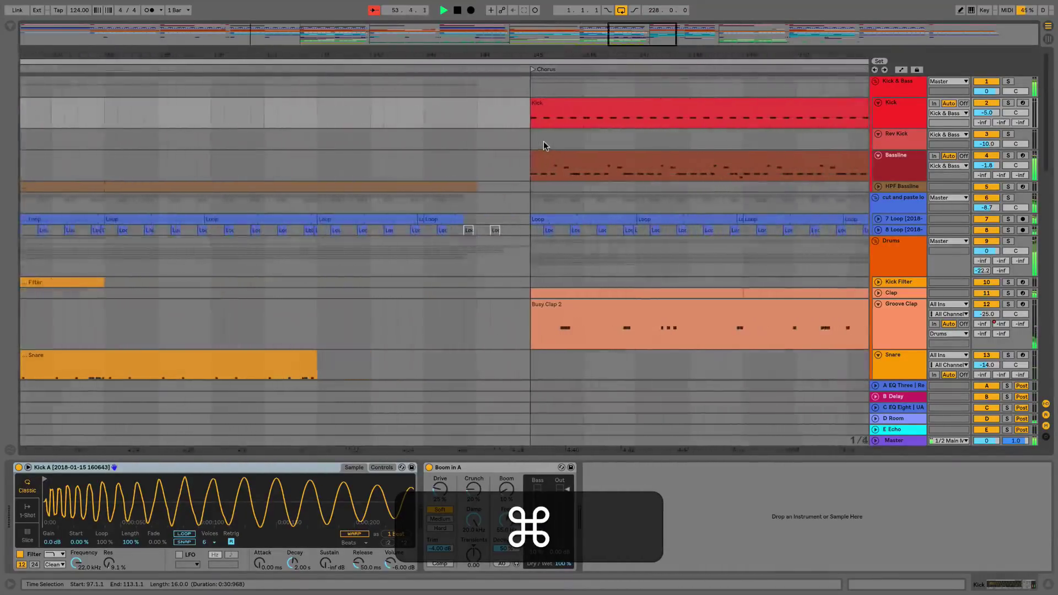
{"action": "scroll", "coordinate": [541, 143], "scroll_direction": "up", "scroll_amount": 8}
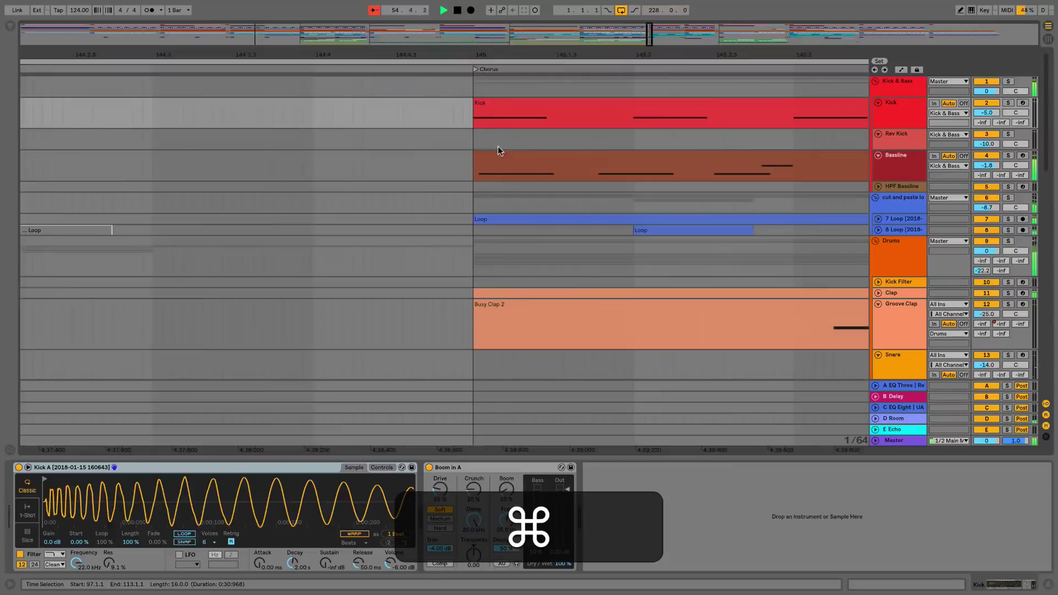
{"action": "scroll", "coordinate": [159, 156], "scroll_direction": "up", "scroll_amount": 8}
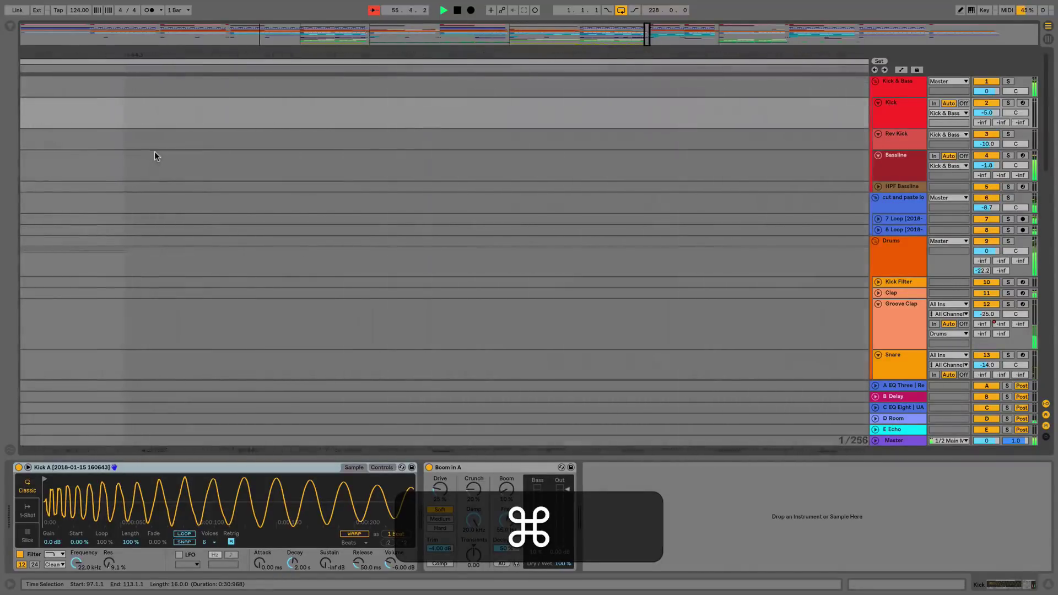
{"action": "scroll", "coordinate": [145, 157], "scroll_direction": "down", "scroll_amount": 15}
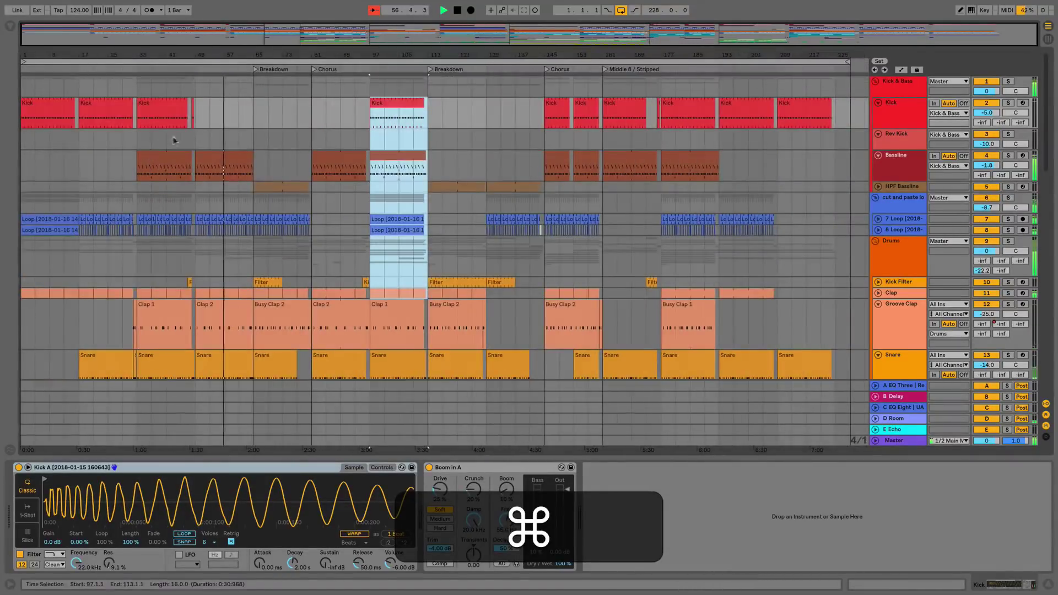
{"action": "scroll", "coordinate": [231, 140], "scroll_direction": "up", "scroll_amount": 10}
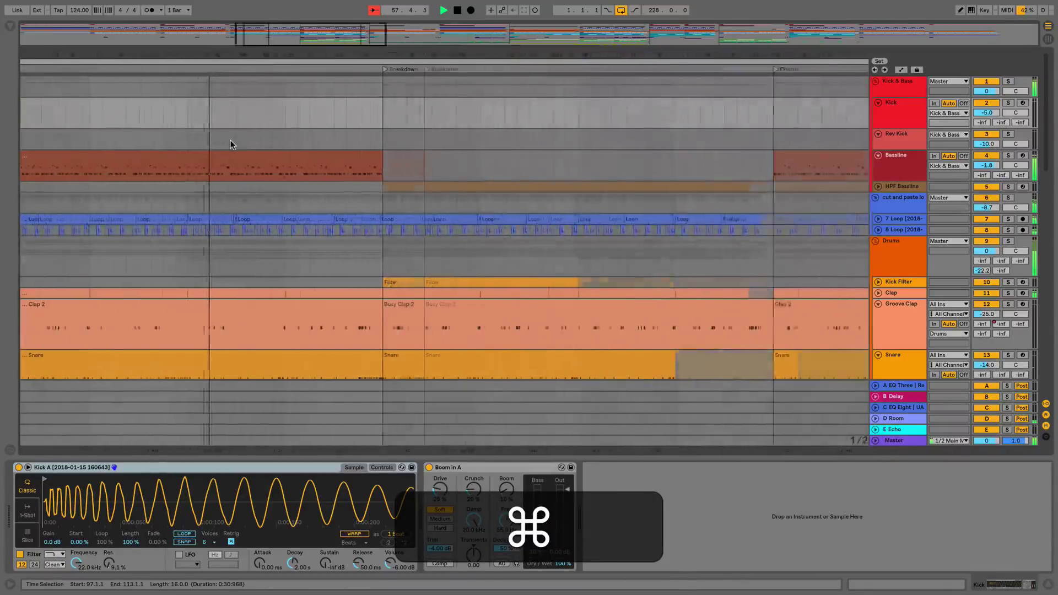
{"action": "scroll", "coordinate": [230, 140], "scroll_direction": "down", "scroll_amount": 8}
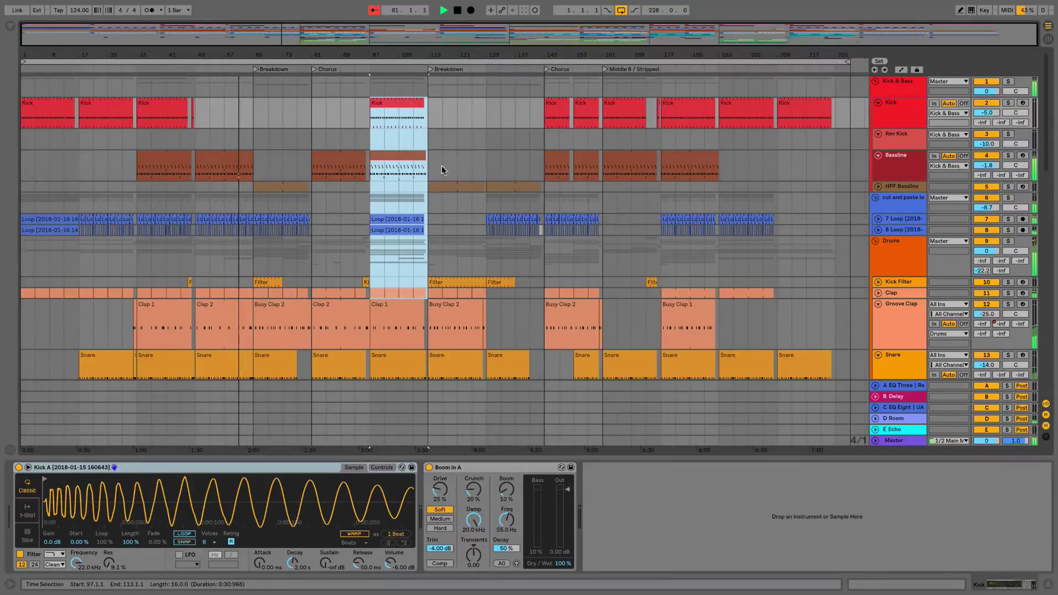
- Set the insert point at bar 121 on Bassline and Option-scroll to adjust track heights
{"action": "left_click", "coordinate": [461, 161]}
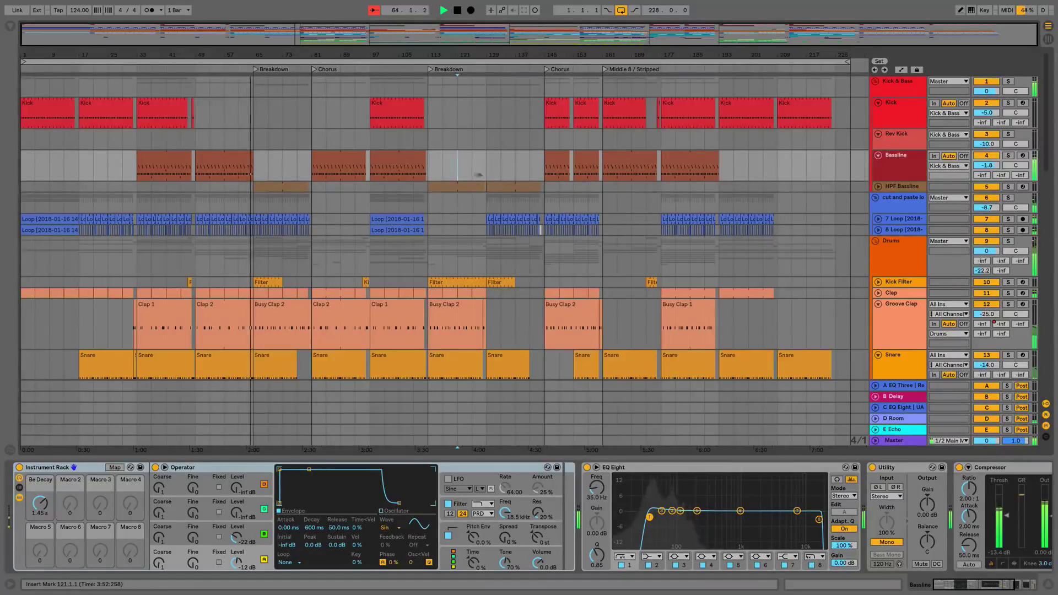
{"action": "key", "text": "alt"}
{"action": "scroll", "coordinate": [477, 161], "scroll_direction": "up", "scroll_amount": 5}
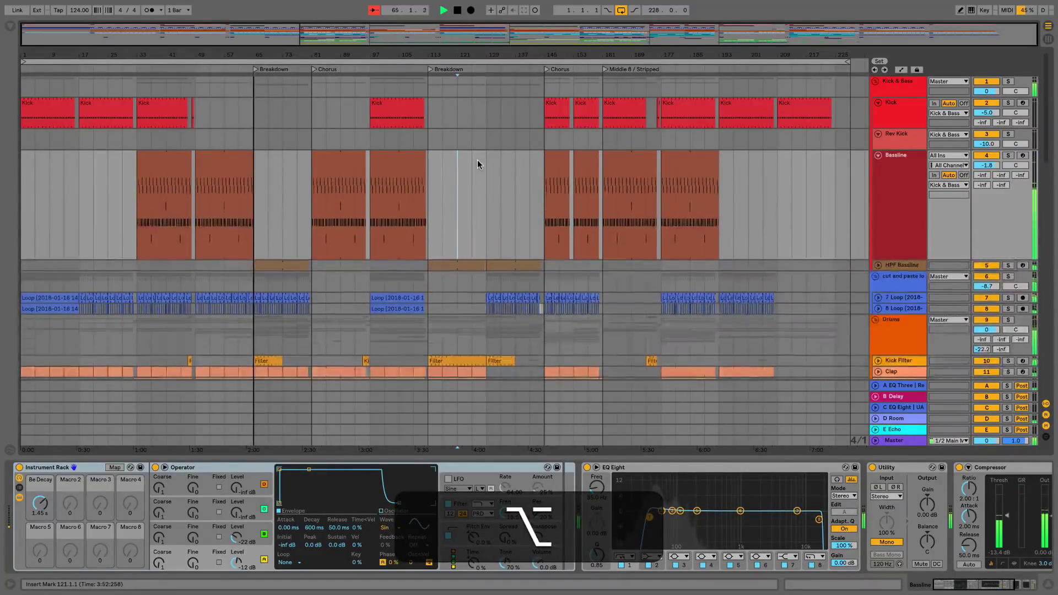
{"action": "scroll", "coordinate": [478, 160], "scroll_direction": "down", "scroll_amount": 5}
{"action": "scroll", "coordinate": [477, 161], "scroll_direction": "up", "scroll_amount": 3}
{"action": "scroll", "coordinate": [478, 163], "scroll_direction": "down", "scroll_amount": 5}
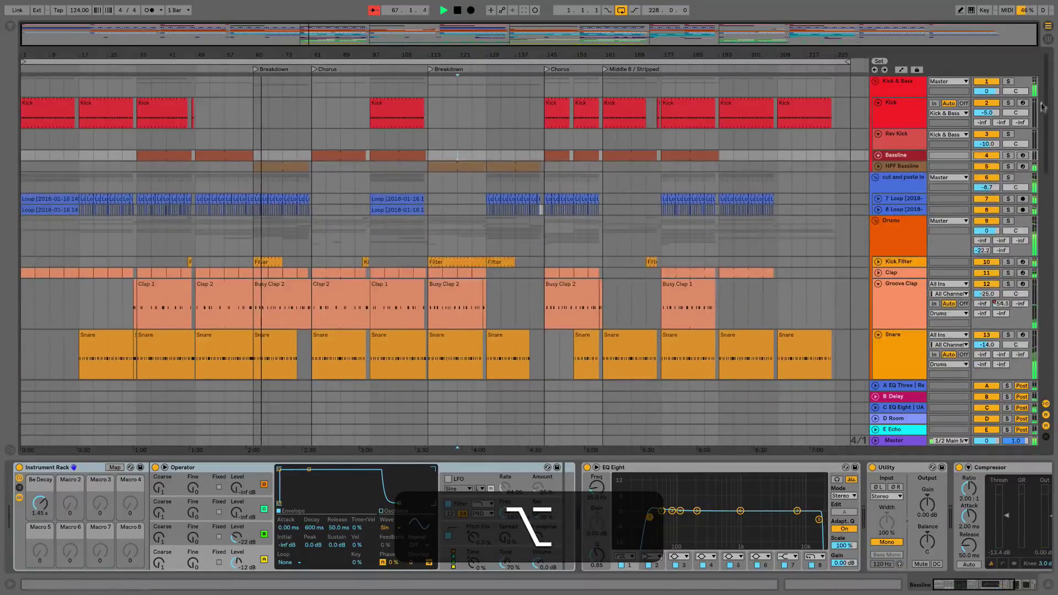
- Select Kick through HPF Bassline and resize their track heights
{"action": "left_click", "coordinate": [893, 107]}
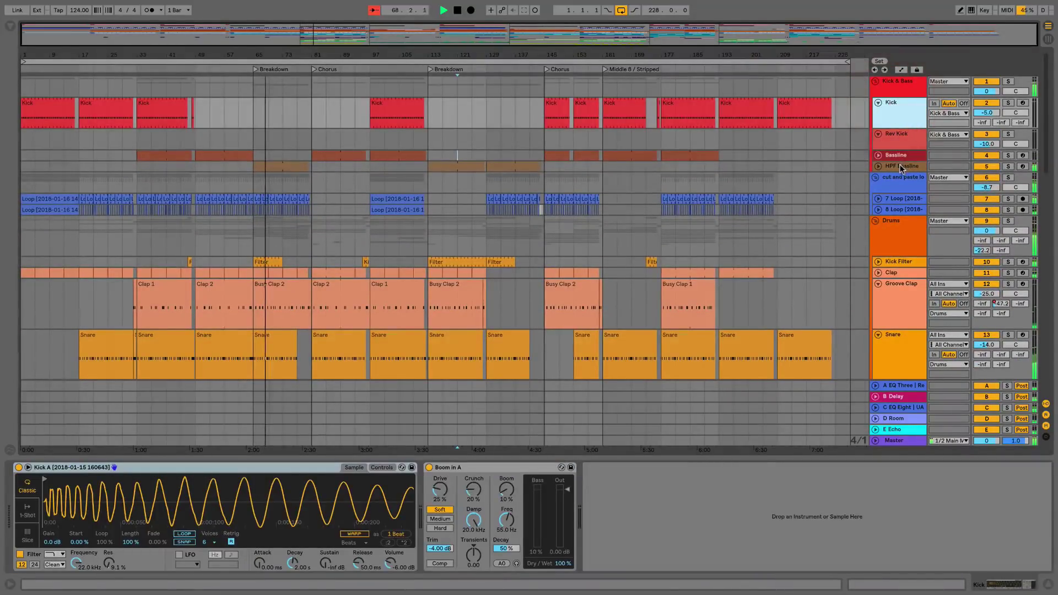
{"action": "left_click", "coordinate": [900, 165], "text": "shift"}
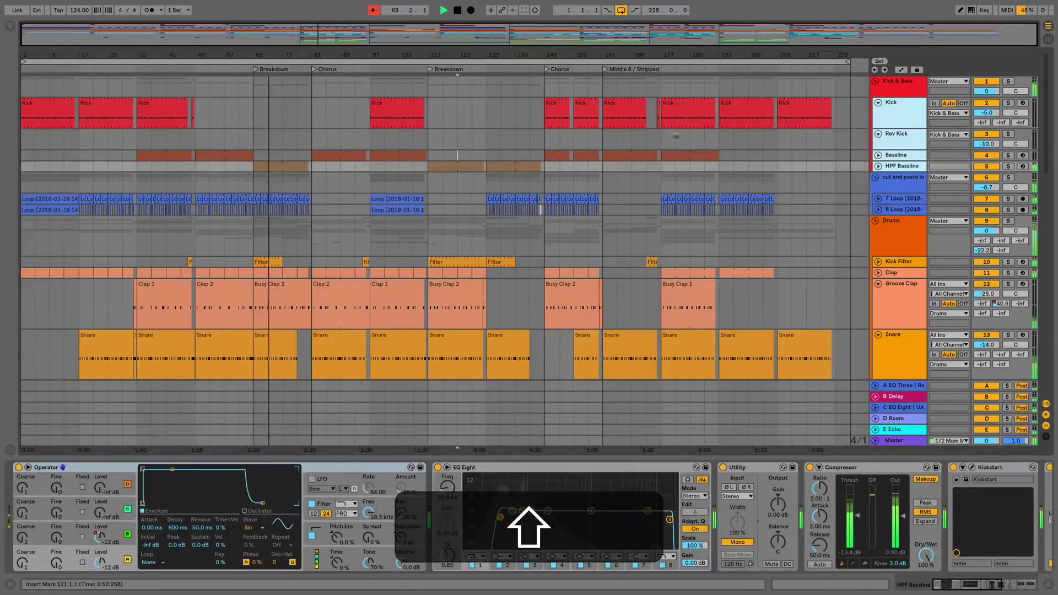
{"action": "scroll", "coordinate": [591, 136], "scroll_direction": "down", "scroll_amount": 3, "text": "alt"}
{"action": "scroll", "coordinate": [580, 146], "scroll_direction": "up", "scroll_amount": 3, "text": "alt"}
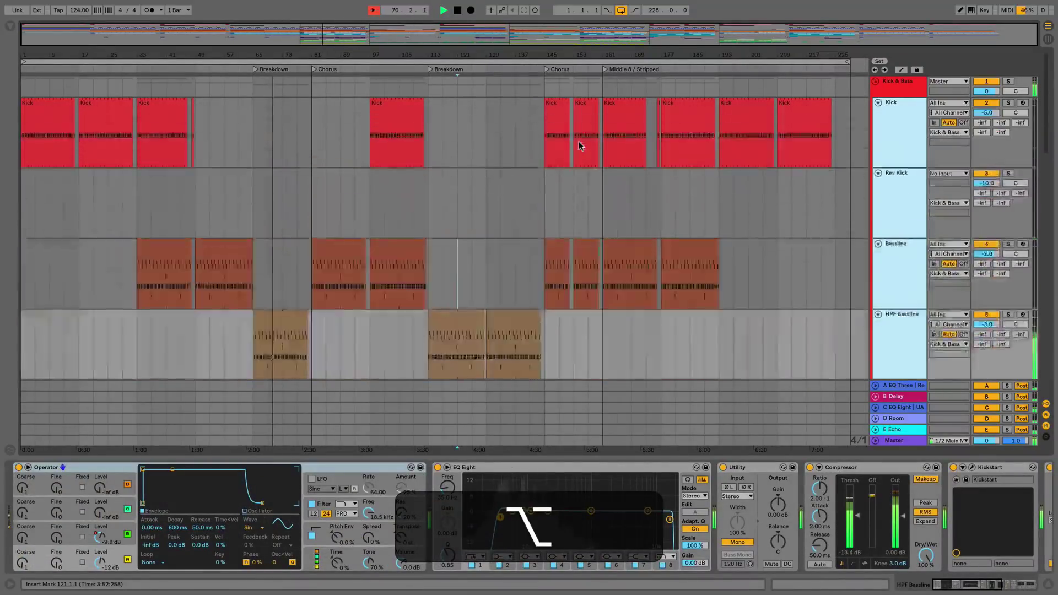
{"action": "scroll", "coordinate": [580, 146], "scroll_direction": "down", "scroll_amount": 3, "text": "alt"}
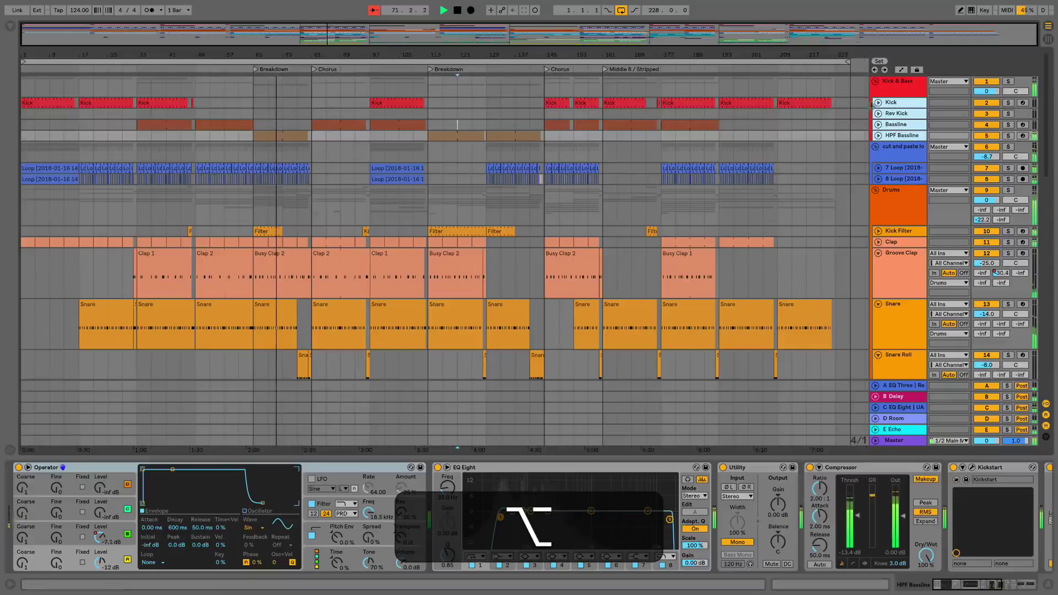
- Select all tracks with Cmd+A and resize heights until Kick & Bass through Snare fit compactly
{"action": "left_click", "coordinate": [904, 81]}
{"action": "key", "text": "super+a"}
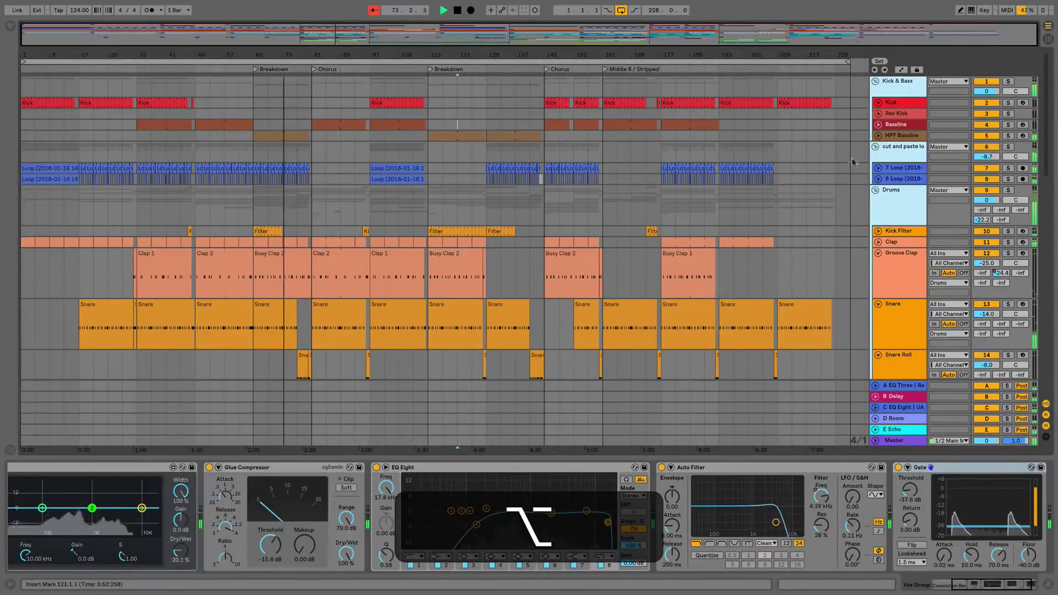
{"action": "scroll", "coordinate": [639, 183], "scroll_direction": "down", "scroll_amount": 3, "text": "alt"}
{"action": "scroll", "coordinate": [638, 183], "scroll_direction": "up", "scroll_amount": 5, "text": "alt"}
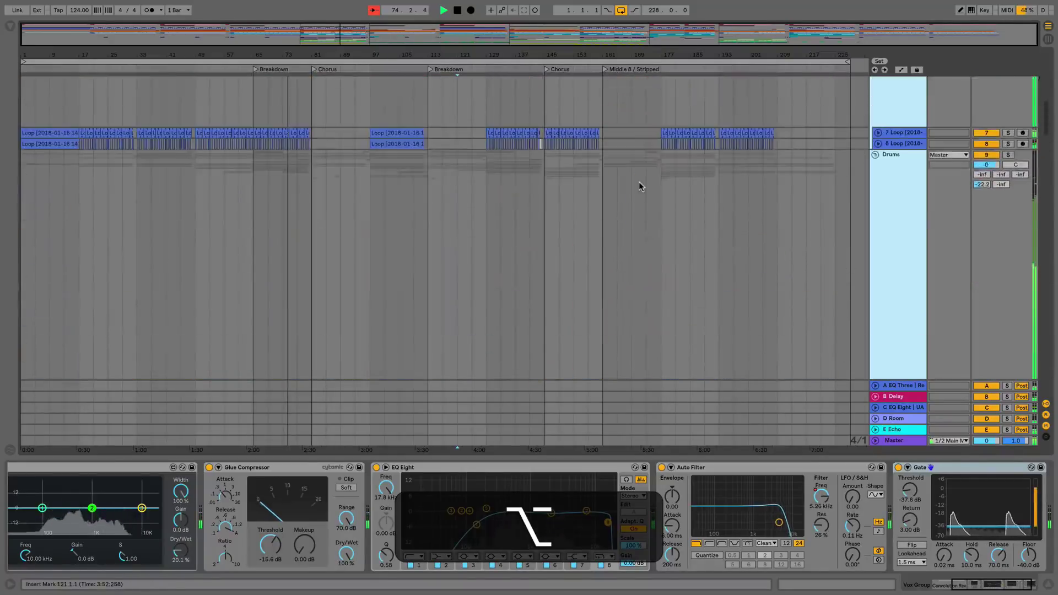
{"action": "scroll", "coordinate": [639, 186], "scroll_direction": "down", "scroll_amount": 4, "text": "alt"}
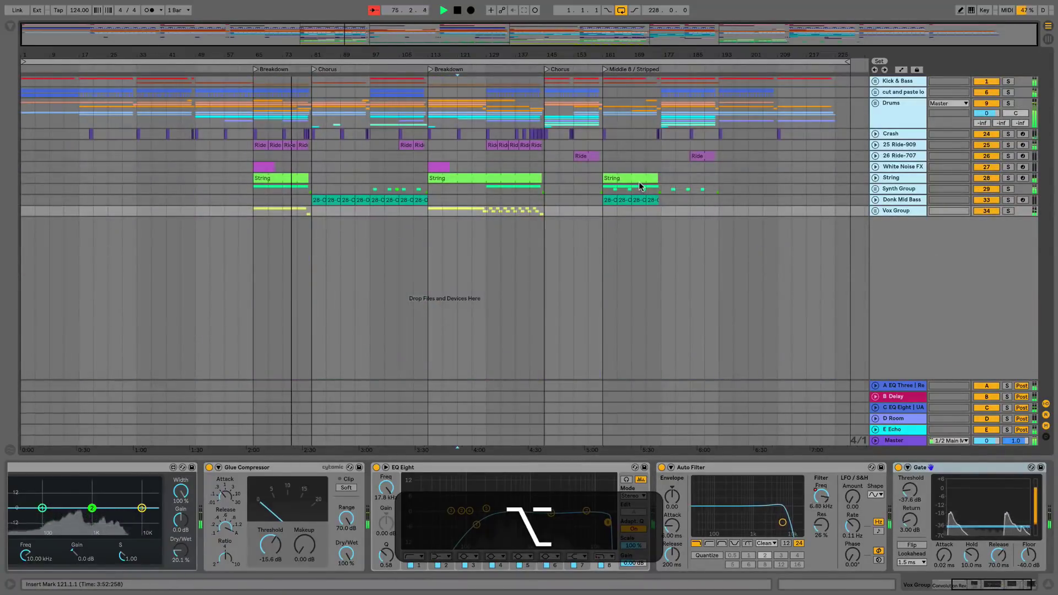
{"action": "scroll", "coordinate": [639, 182], "scroll_direction": "up", "scroll_amount": 3, "text": "alt"}
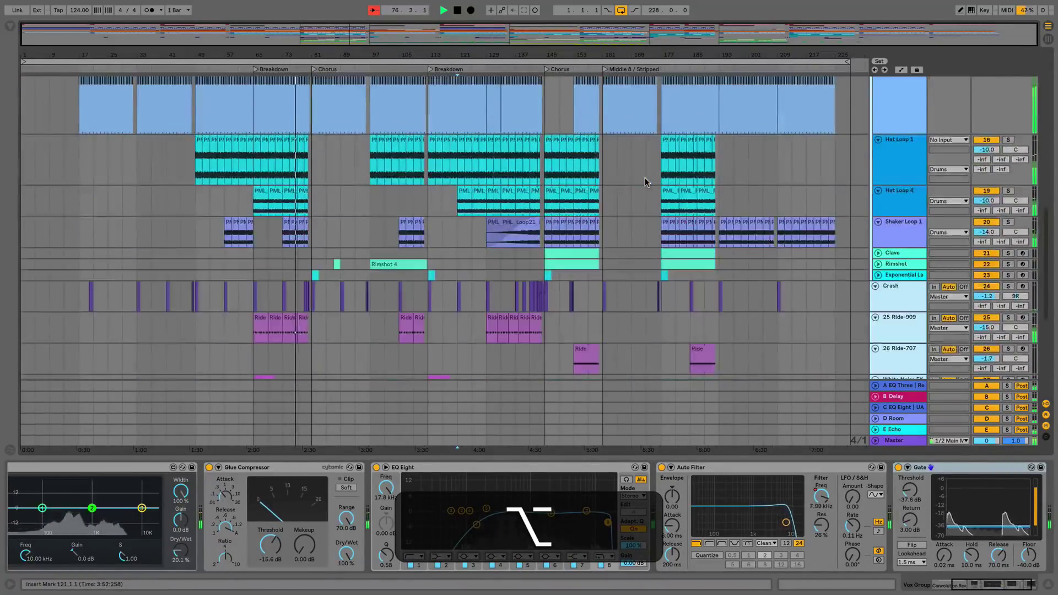
{"action": "scroll", "coordinate": [645, 182], "scroll_direction": "down", "scroll_amount": 3, "text": "alt"}
{"action": "scroll", "coordinate": [645, 182], "scroll_direction": "up", "scroll_amount": 2, "text": "alt"}
{"action": "scroll", "coordinate": [645, 182], "scroll_direction": "up", "scroll_amount": 1, "text": "alt"}
{"action": "scroll", "coordinate": [645, 182], "scroll_direction": "down", "scroll_amount": 1, "text": "alt"}
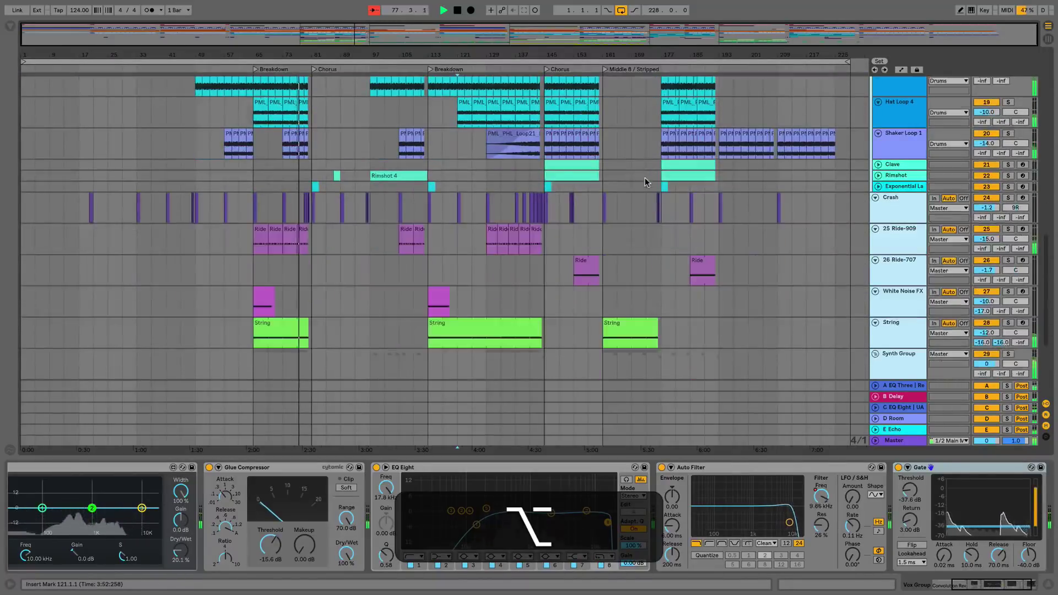
{"action": "scroll", "coordinate": [648, 178], "scroll_direction": "down", "scroll_amount": 2, "text": "alt"}
{"action": "scroll", "coordinate": [648, 178], "scroll_direction": "up", "scroll_amount": 2, "text": "alt"}
{"action": "scroll", "coordinate": [844, 182], "scroll_direction": "down", "scroll_amount": 1, "text": "alt"}
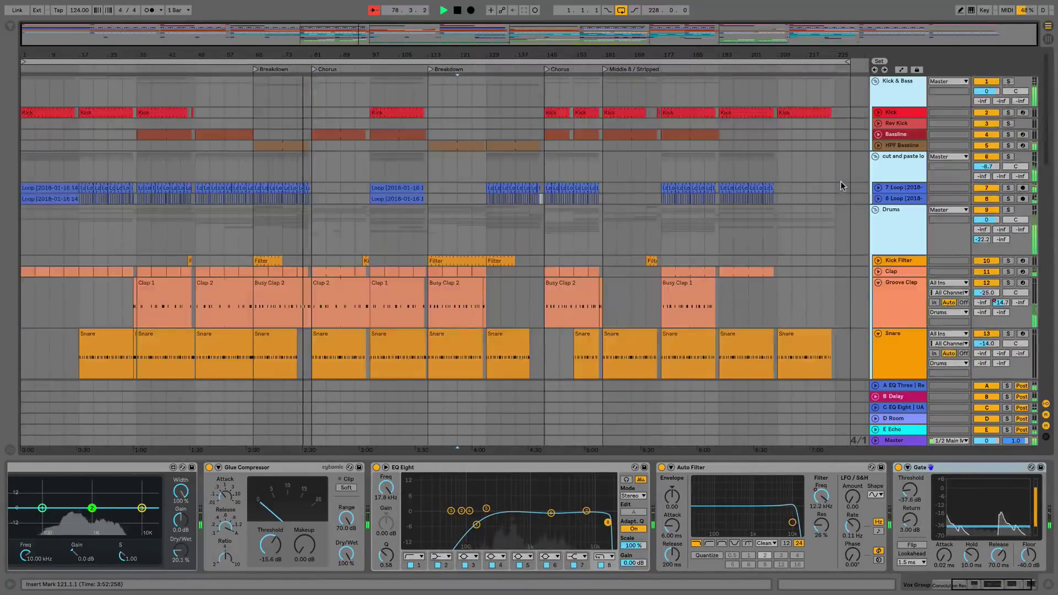
- Select the Drums group, collapse it, then fold and reopen the Kick & Bass group
{"action": "left_click", "coordinate": [844, 205]}
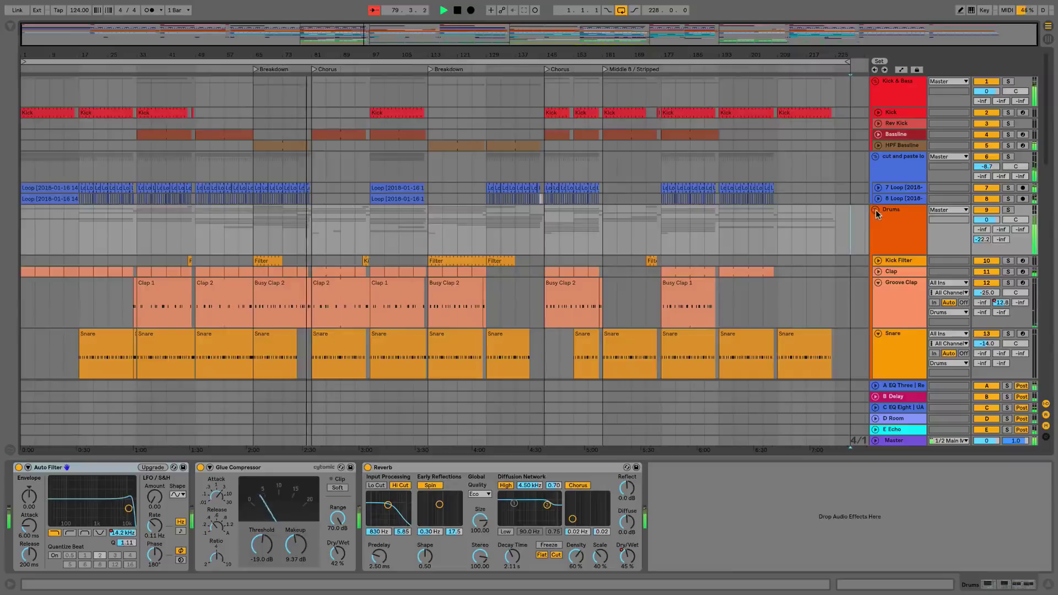
{"action": "left_click", "coordinate": [876, 213]}
{"action": "left_click", "coordinate": [876, 213]}
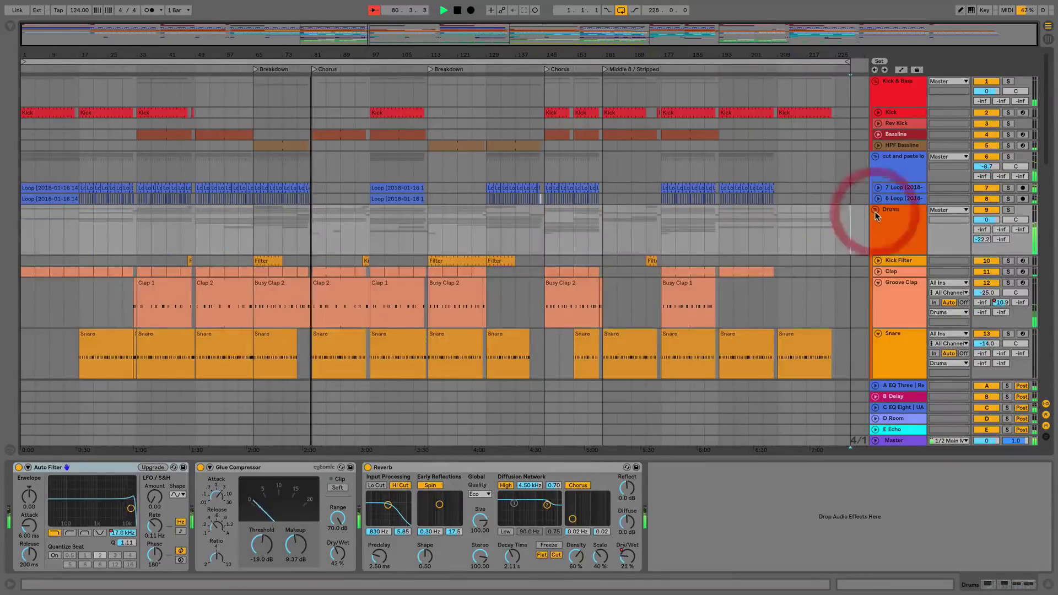
{"action": "left_click", "coordinate": [876, 210]}
{"action": "left_click", "coordinate": [875, 82]}
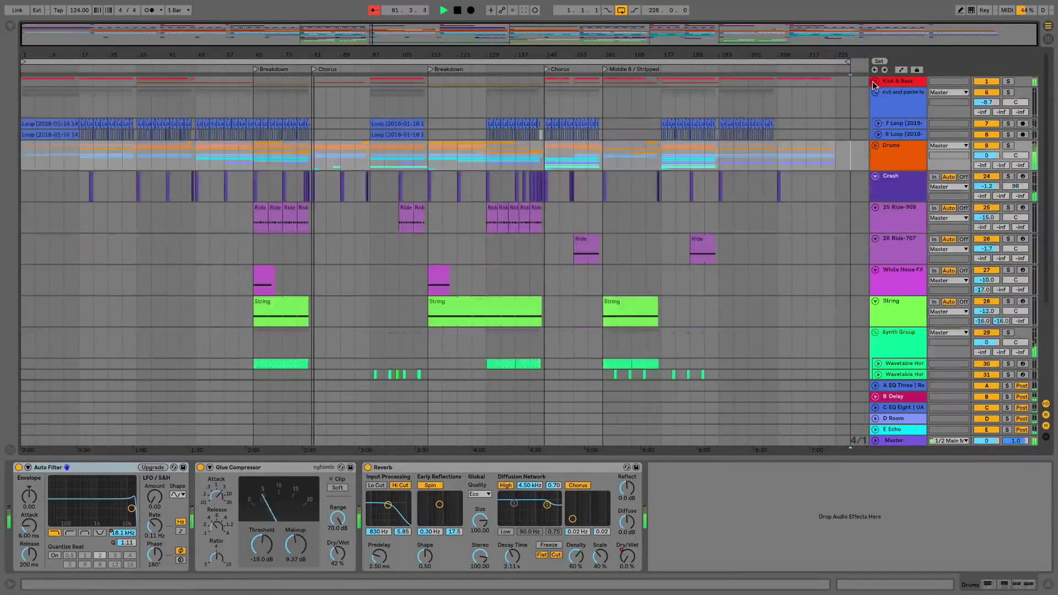
{"action": "left_click", "coordinate": [876, 83]}
- Collapse the loop group to hide its Loop tracks, and collapse Kick & Bass
{"action": "left_click", "coordinate": [876, 159]}
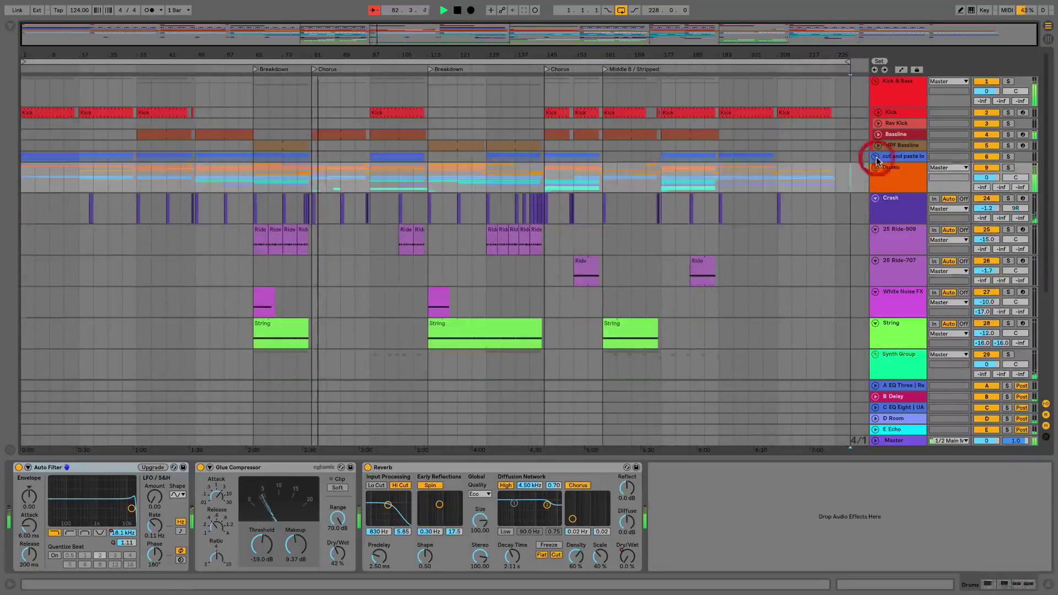
{"action": "left_click", "coordinate": [876, 159]}
{"action": "left_click", "coordinate": [876, 159]}
{"action": "left_click", "coordinate": [876, 82]}
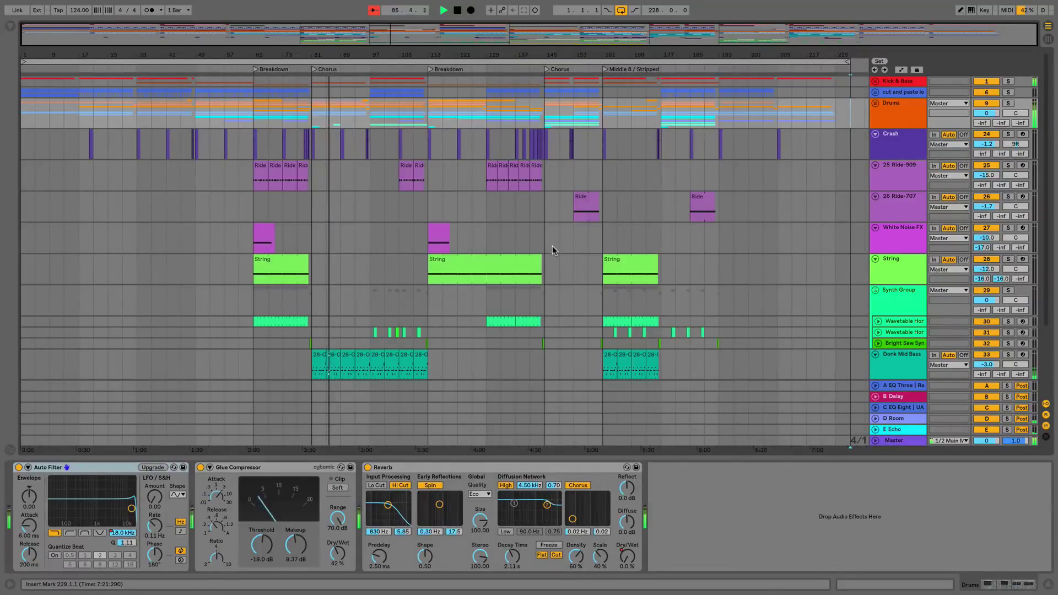
{"action": "scroll", "coordinate": [539, 260], "scroll_direction": "down", "scroll_amount": 3}
{"action": "scroll", "coordinate": [539, 260], "scroll_direction": "up", "scroll_amount": 3}
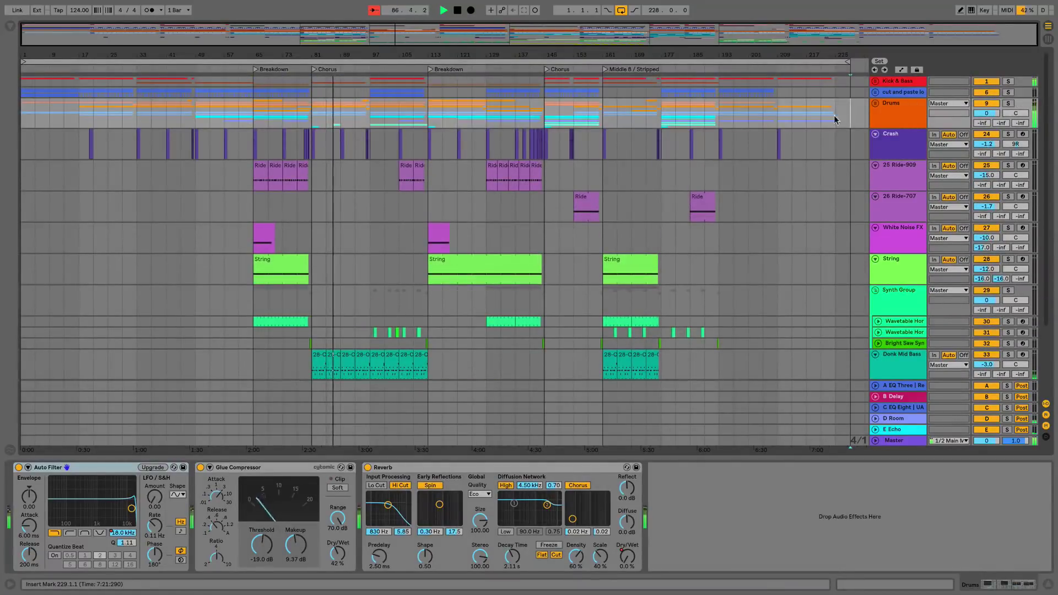
- Re-expand the Drums and Kick & Bass groups to show their tracks
{"action": "left_click", "coordinate": [875, 103]}
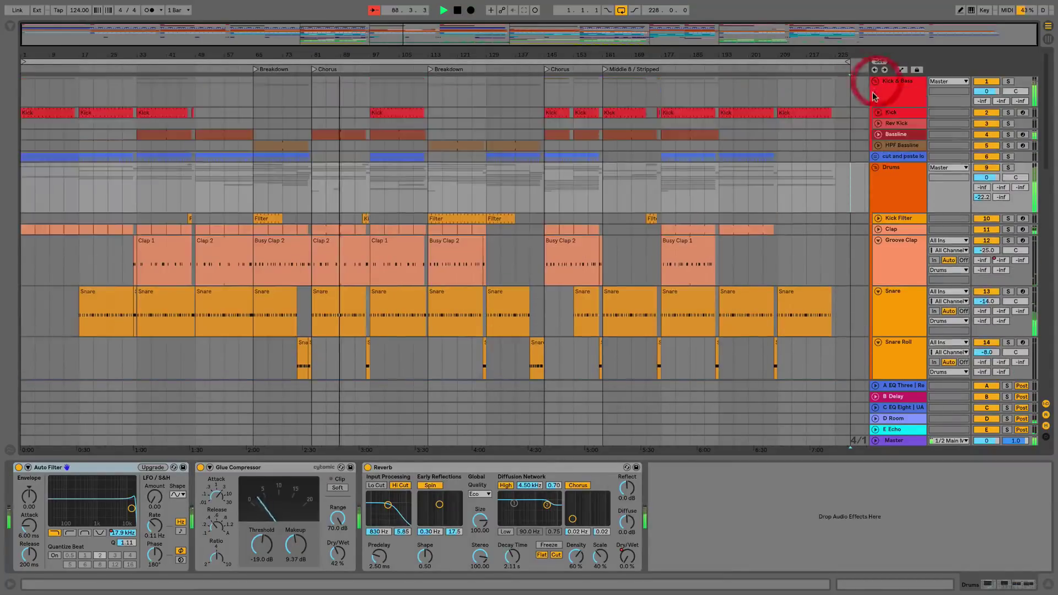
{"action": "left_click", "coordinate": [875, 81]}
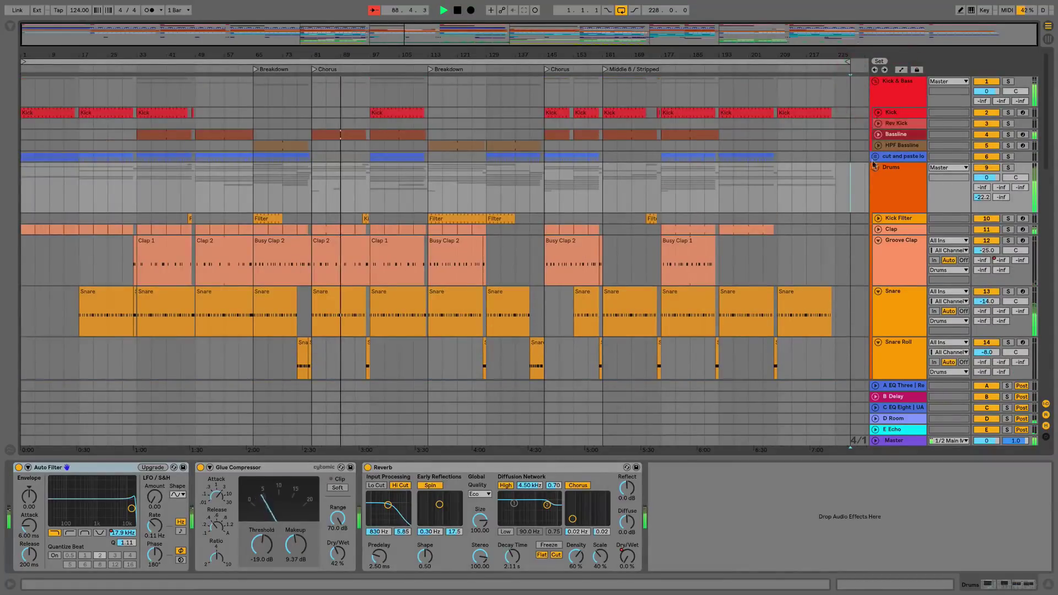
{"action": "left_click", "coordinate": [876, 168]}
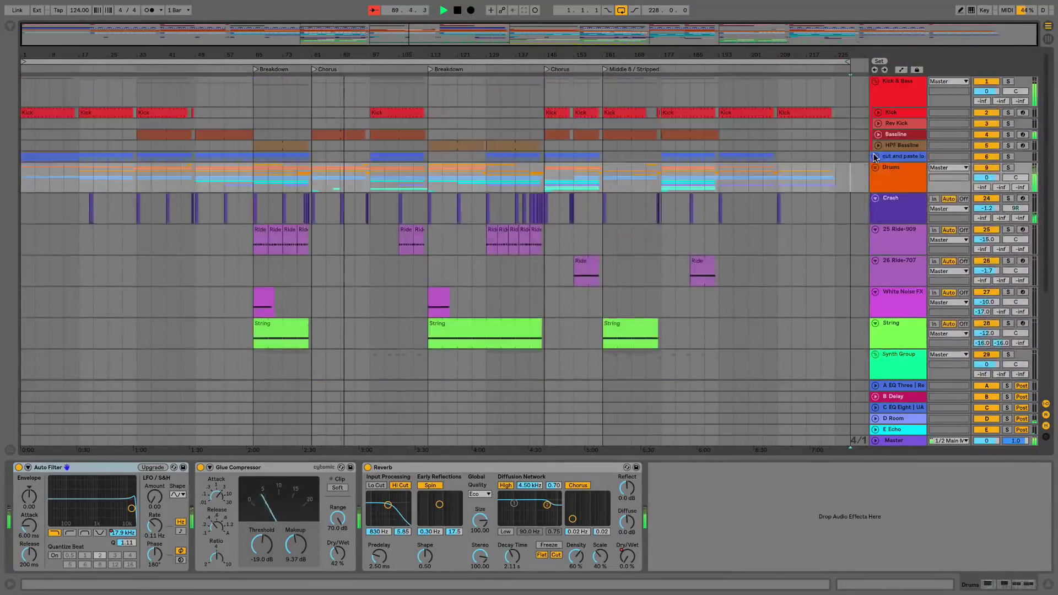
{"action": "left_click", "coordinate": [875, 166], "text": "alt"}
{"action": "scroll", "coordinate": [688, 148], "scroll_direction": "down", "scroll_amount": 5}
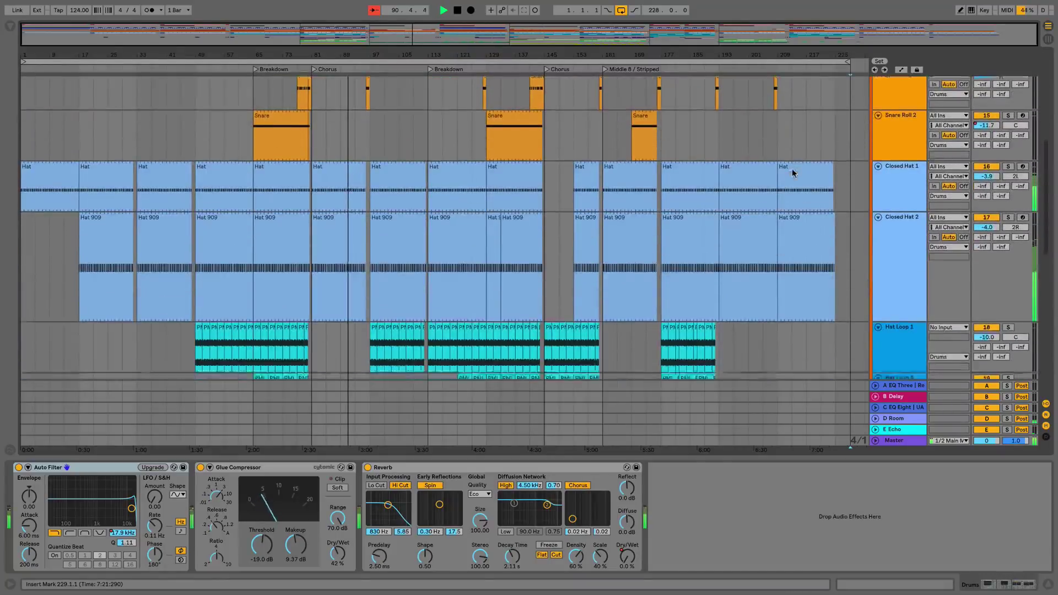
{"action": "scroll", "coordinate": [688, 148], "scroll_direction": "up", "scroll_amount": 5}
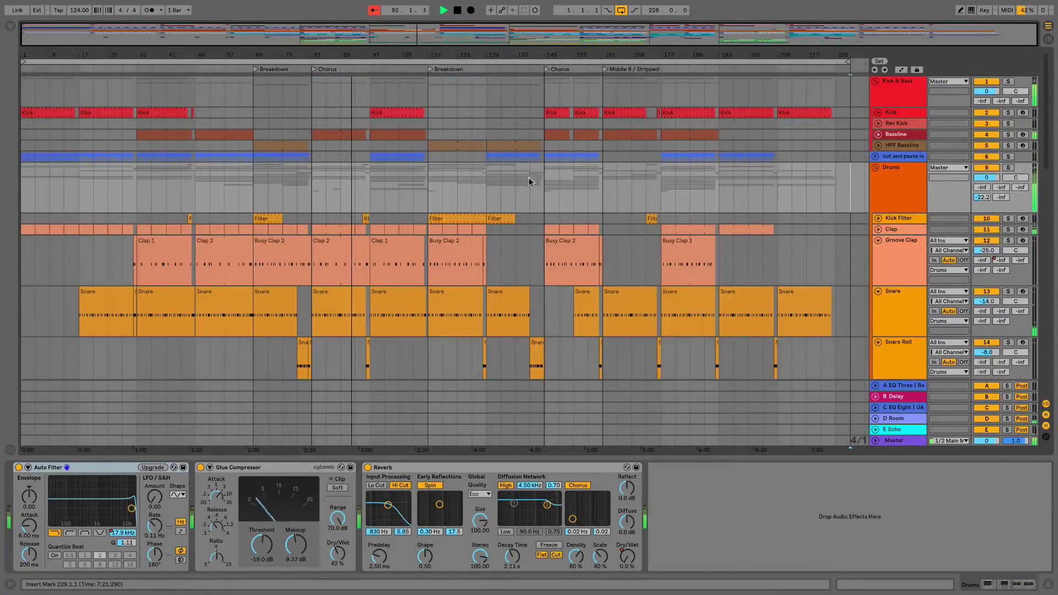
- Check the arrangement context menu and View menu, then press S to collapse all groups
{"action": "right_click", "coordinate": [506, 189]}
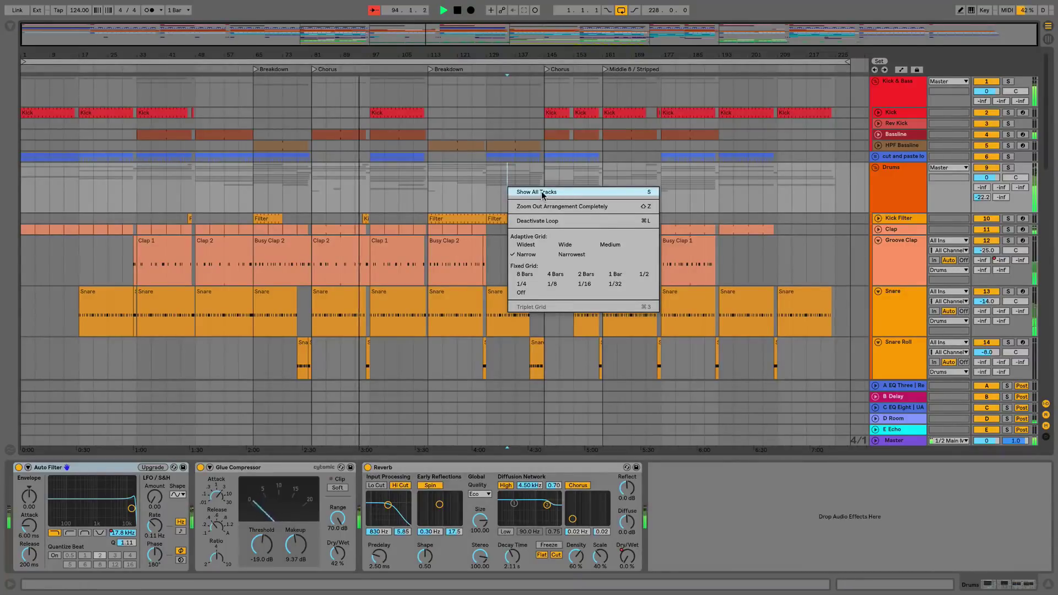
{"action": "left_click", "coordinate": [503, 178]}
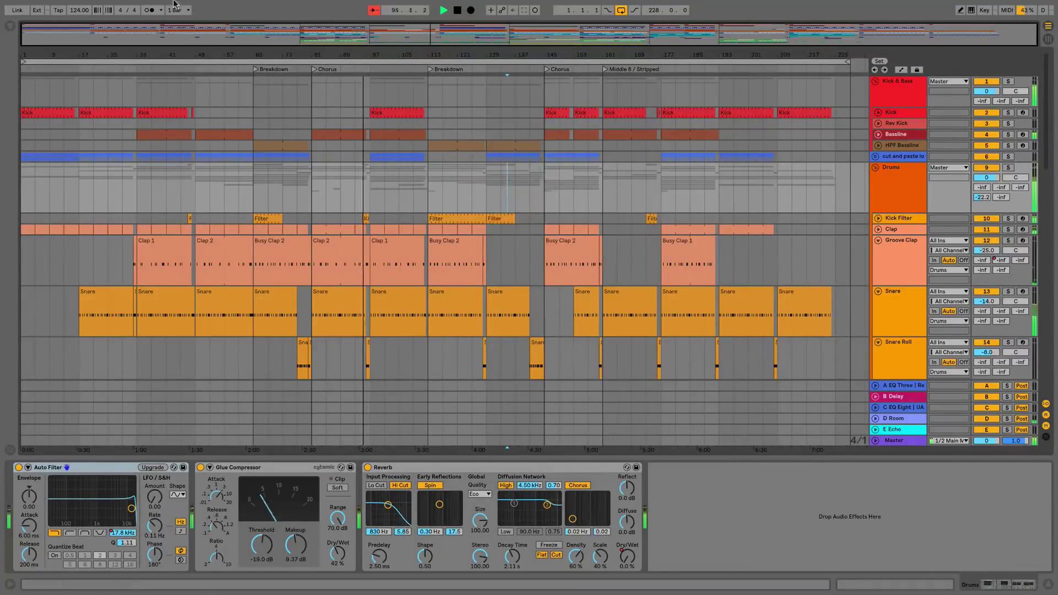
{"action": "left_click", "coordinate": [108, 4]}
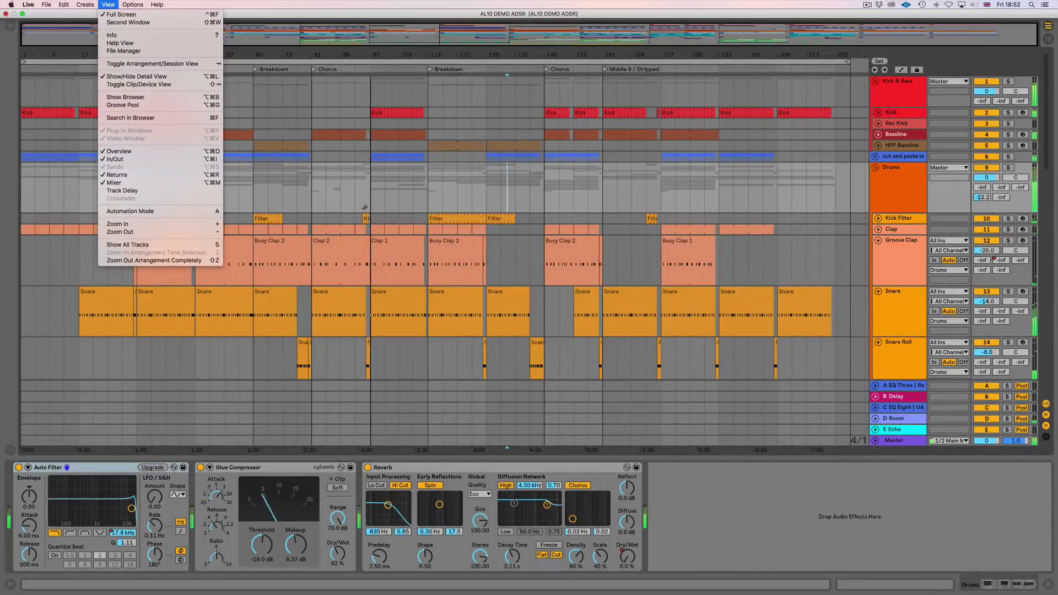
{"action": "left_click", "coordinate": [419, 194]}
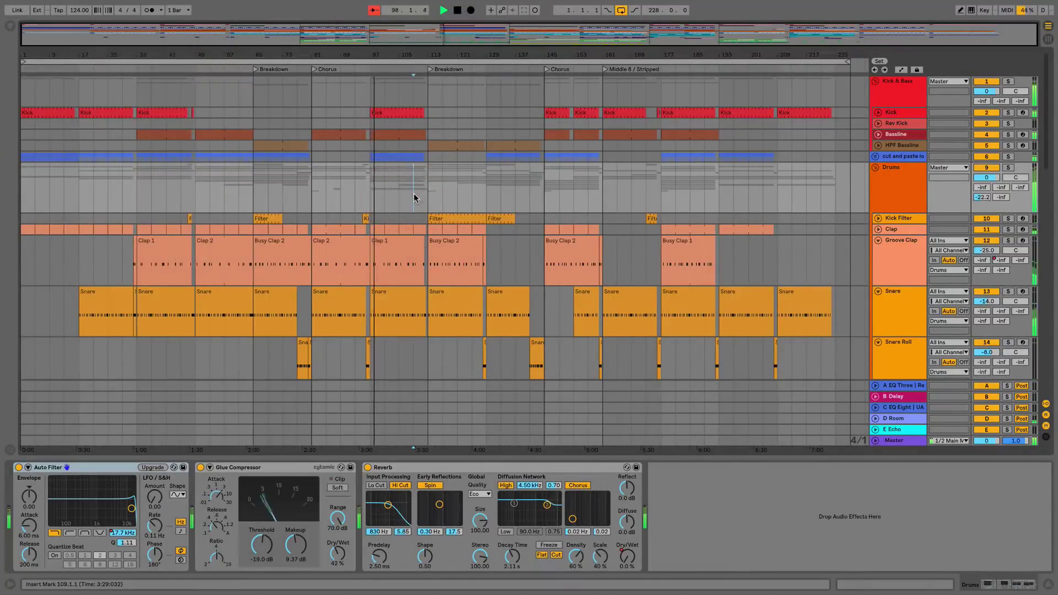
{"action": "key", "text": "s"}
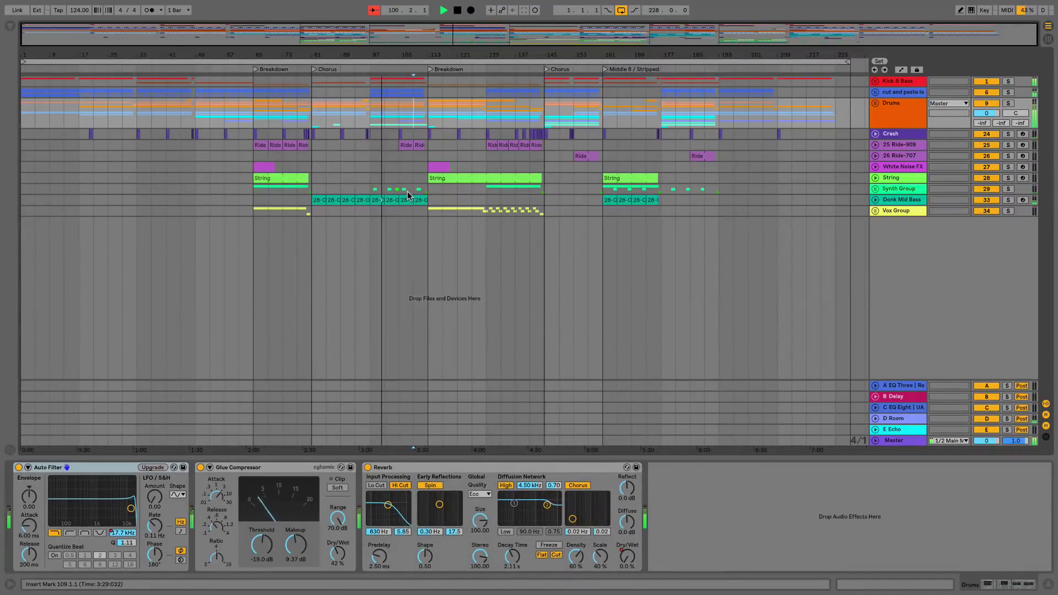
- Unfold the Vox, Synth, Drums, loop and Kick & Bass groups
{"action": "left_click", "coordinate": [876, 212]}
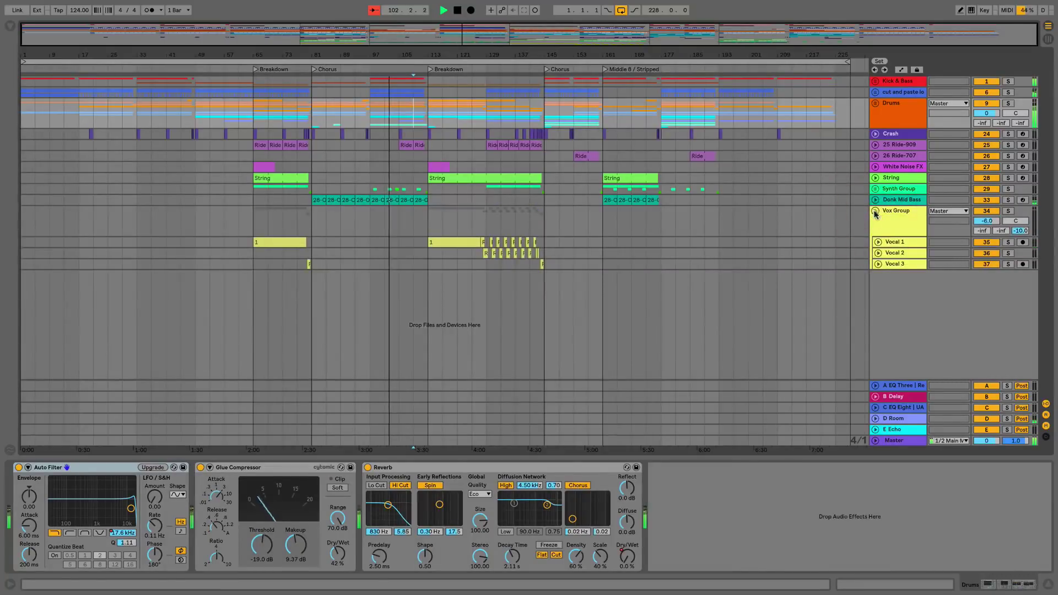
{"action": "left_click", "coordinate": [876, 189]}
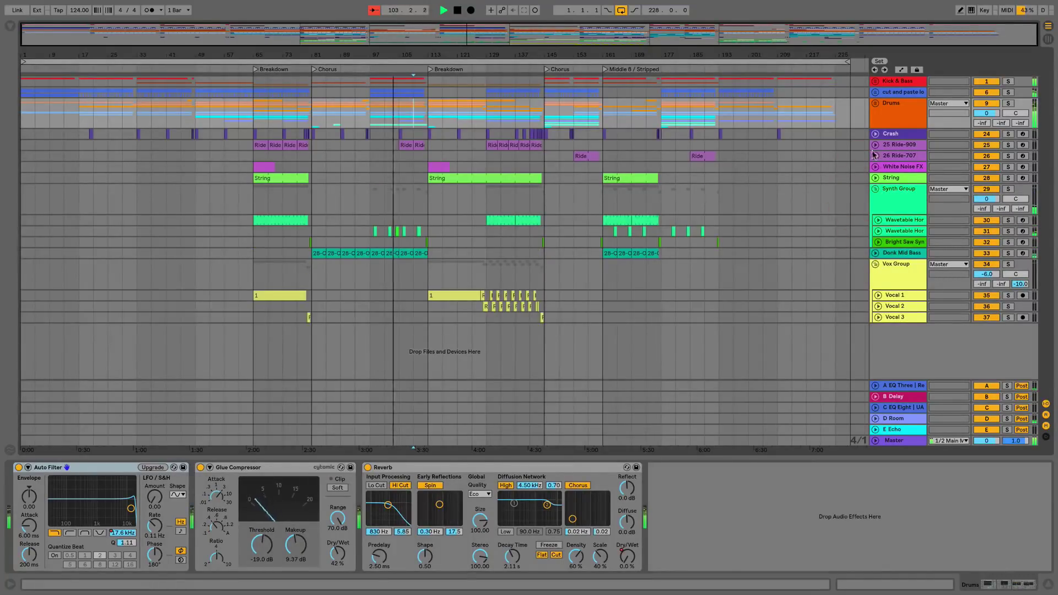
{"action": "left_click", "coordinate": [875, 103]}
{"action": "left_click", "coordinate": [875, 92]}
{"action": "left_click", "coordinate": [875, 81]}
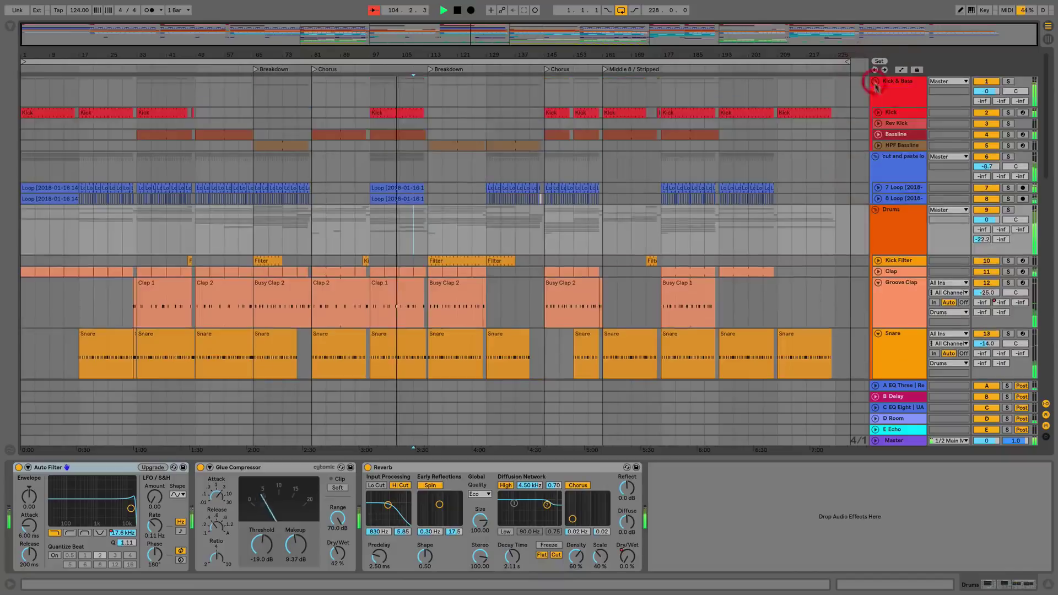
{"action": "scroll", "coordinate": [878, 151], "scroll_direction": "down", "scroll_amount": 3}
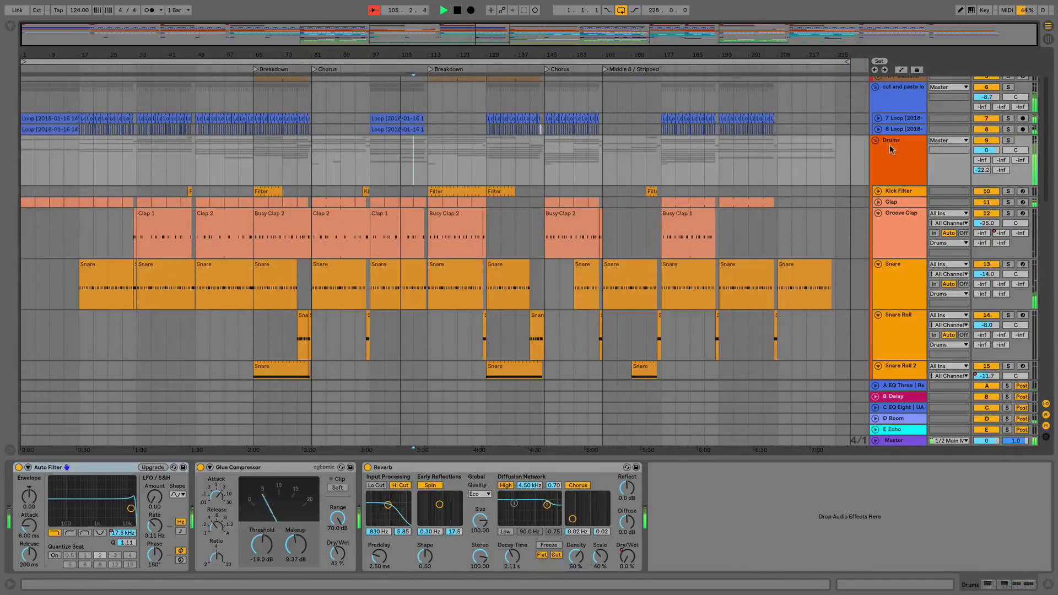
- Select Groove Clap, select all tracks with Cmd+A, and Option-scroll to compact track height
{"action": "left_click", "coordinate": [891, 147]}
{"action": "scroll", "coordinate": [891, 159], "scroll_direction": "down", "scroll_amount": 1}
{"action": "scroll", "coordinate": [888, 146], "scroll_direction": "down", "scroll_amount": 3}
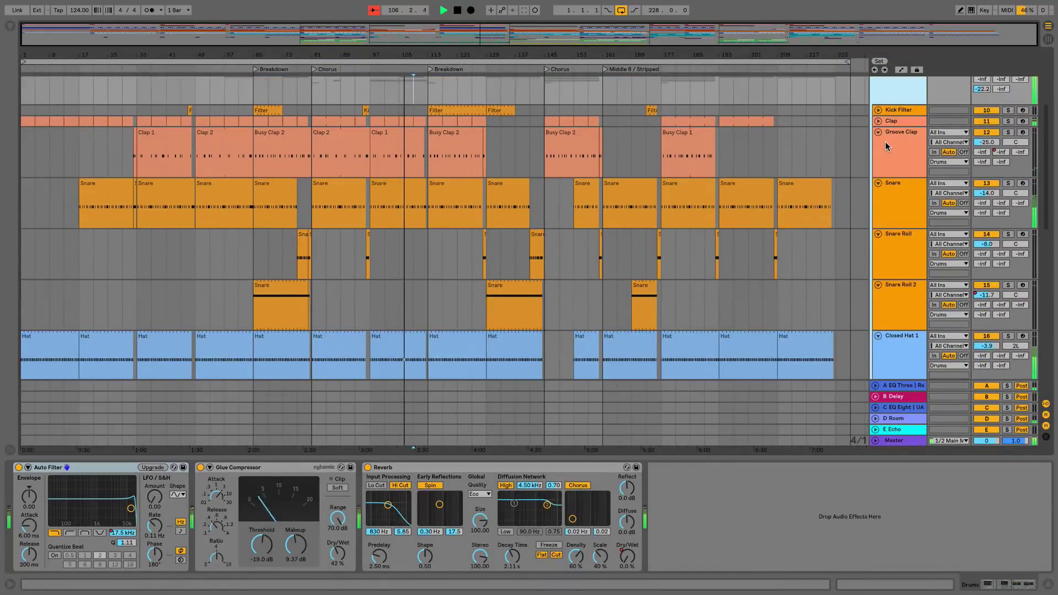
{"action": "left_click", "coordinate": [891, 134]}
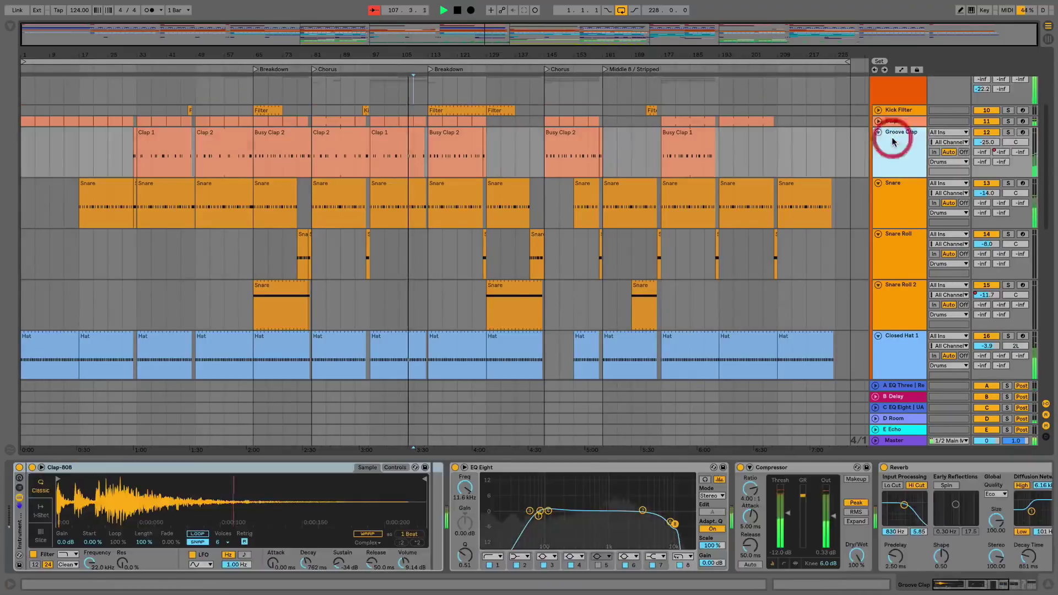
{"action": "key", "text": "super+a"}
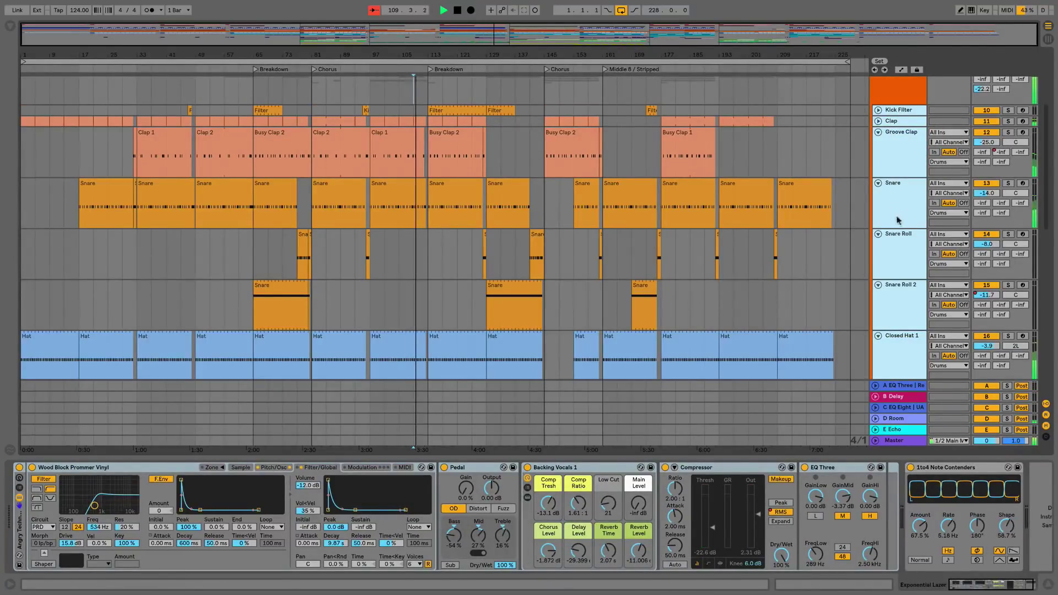
{"action": "scroll", "coordinate": [894, 209], "scroll_direction": "up", "scroll_amount": 3, "text": "alt"}
{"action": "scroll", "coordinate": [894, 209], "scroll_direction": "down", "scroll_amount": 5, "text": "alt"}
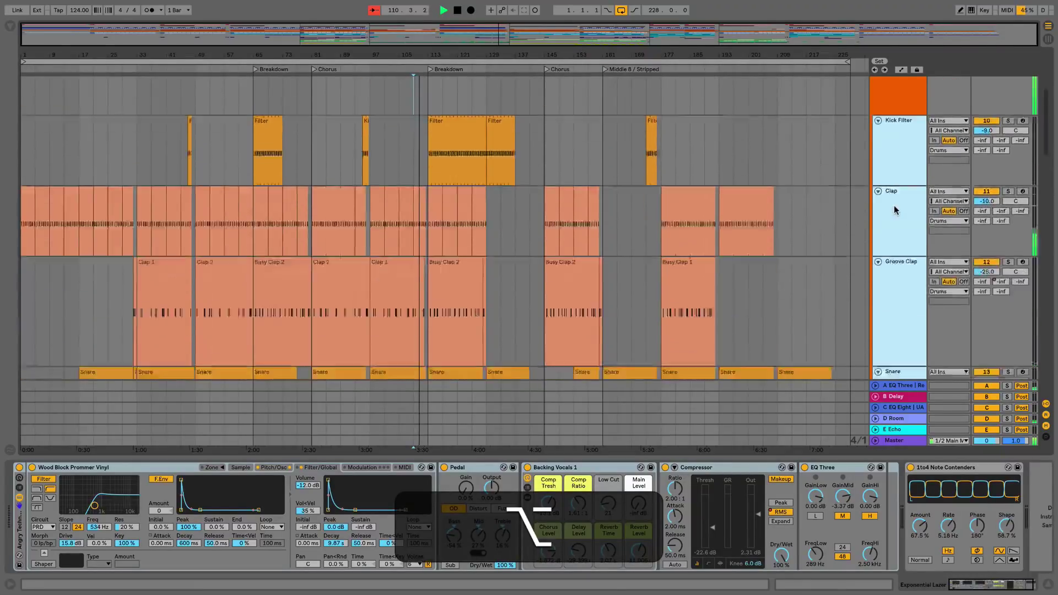
{"action": "scroll", "coordinate": [798, 207], "scroll_direction": "up", "scroll_amount": 2, "text": "alt"}
{"action": "scroll", "coordinate": [798, 208], "scroll_direction": "up", "scroll_amount": 3}
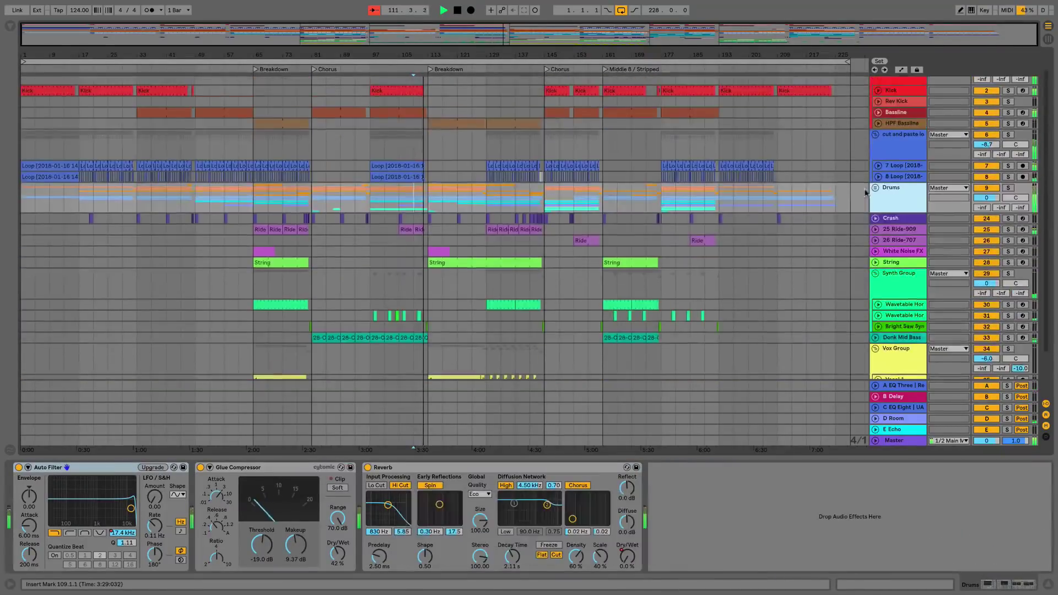
- Open and refold the Drums group, then fold the 'cut and paste' loop group
{"action": "left_click", "coordinate": [876, 189]}
{"action": "left_click", "coordinate": [876, 189]}
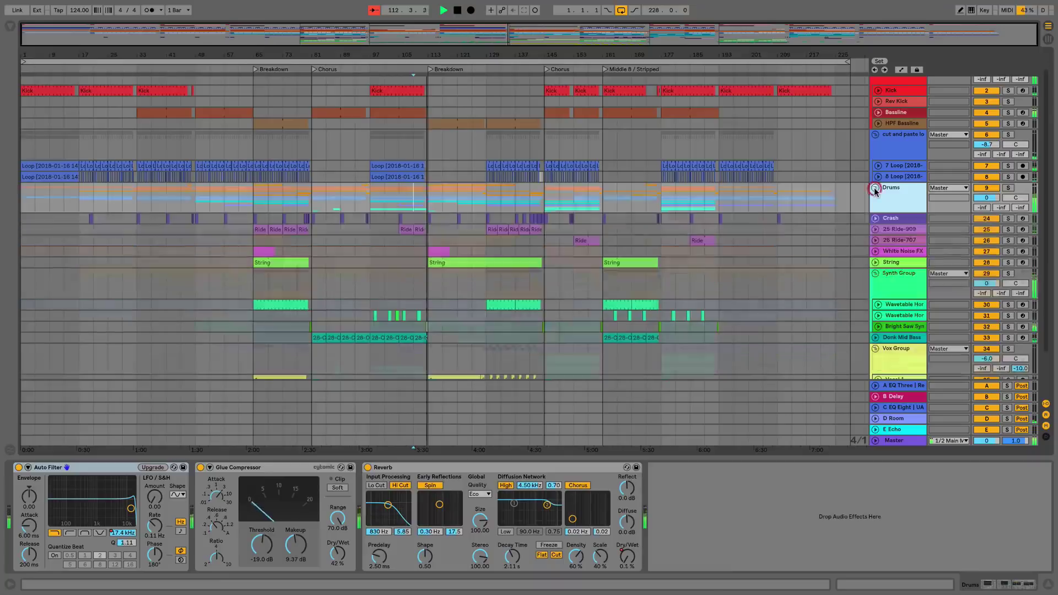
{"action": "left_click", "coordinate": [875, 135]}
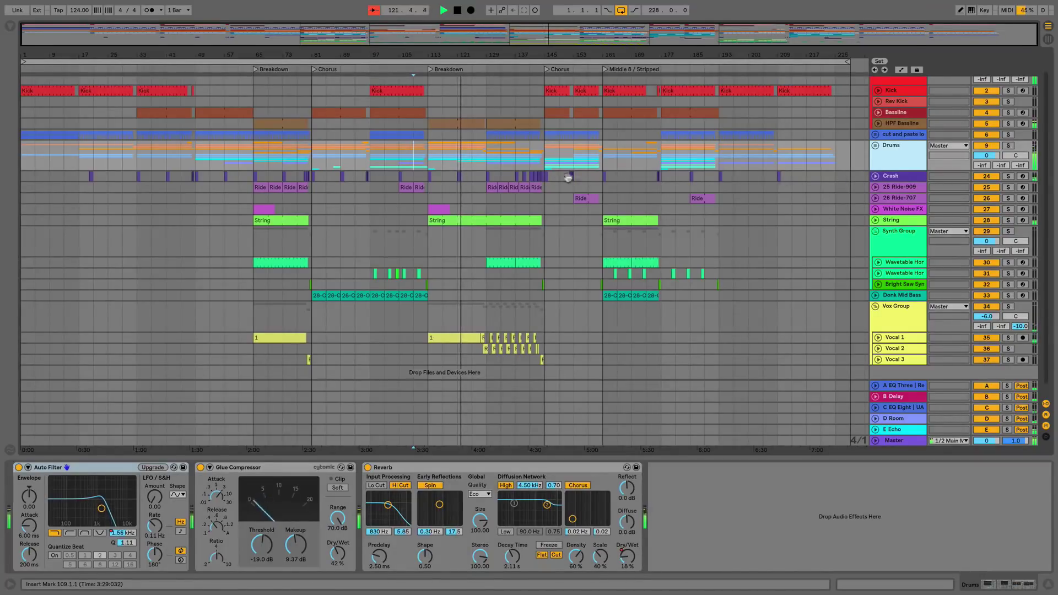
- Select the Crash and 26 Ride-707 tracks and mark bars 129–145 across their lanes
{"action": "left_click", "coordinate": [463, 176]}
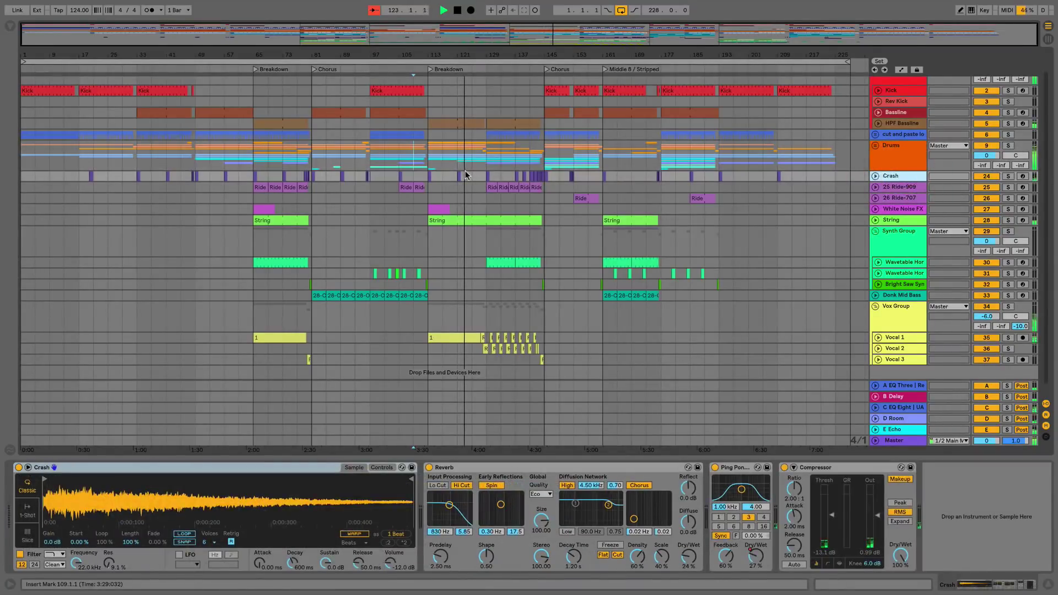
{"action": "left_click", "coordinate": [892, 198]}
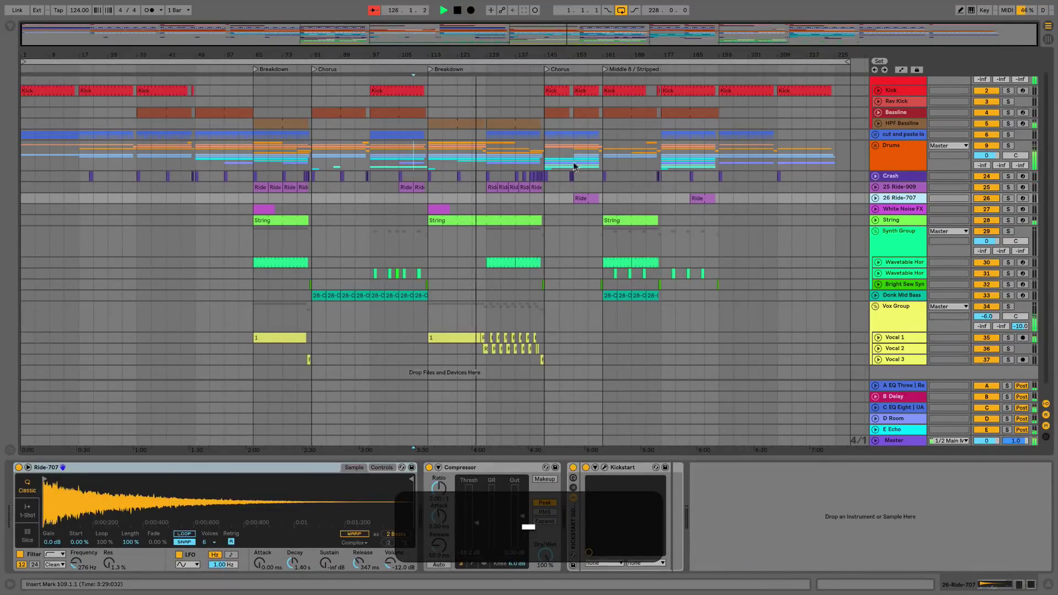
{"action": "left_click_drag", "start_coordinate": [487, 205], "coordinate": [547, 178]}
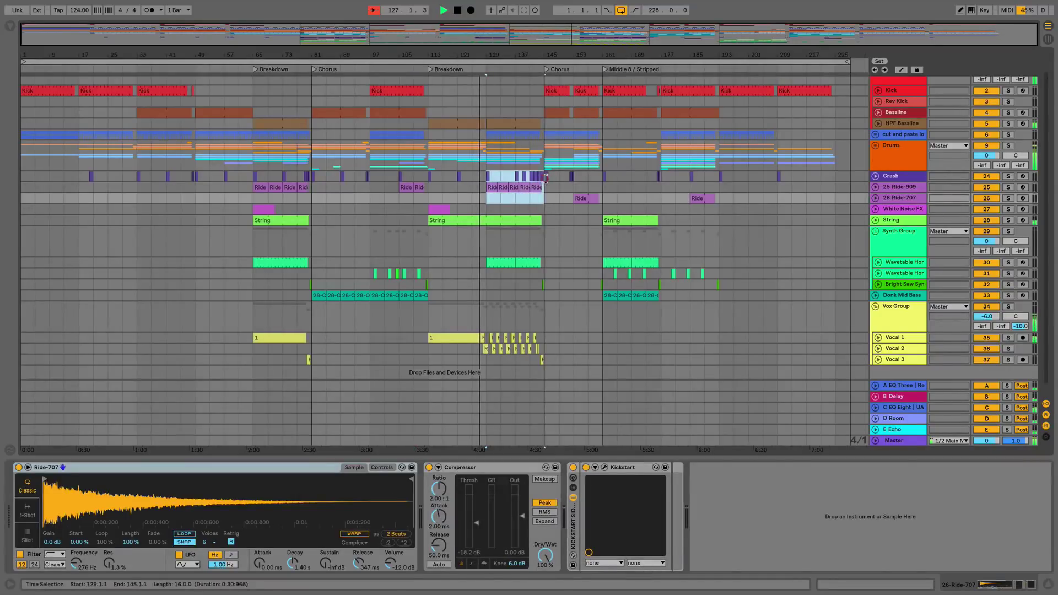
{"action": "scroll", "coordinate": [546, 178], "scroll_direction": "up", "scroll_amount": 2}
{"action": "scroll", "coordinate": [546, 178], "scroll_direction": "up", "scroll_amount": 4}
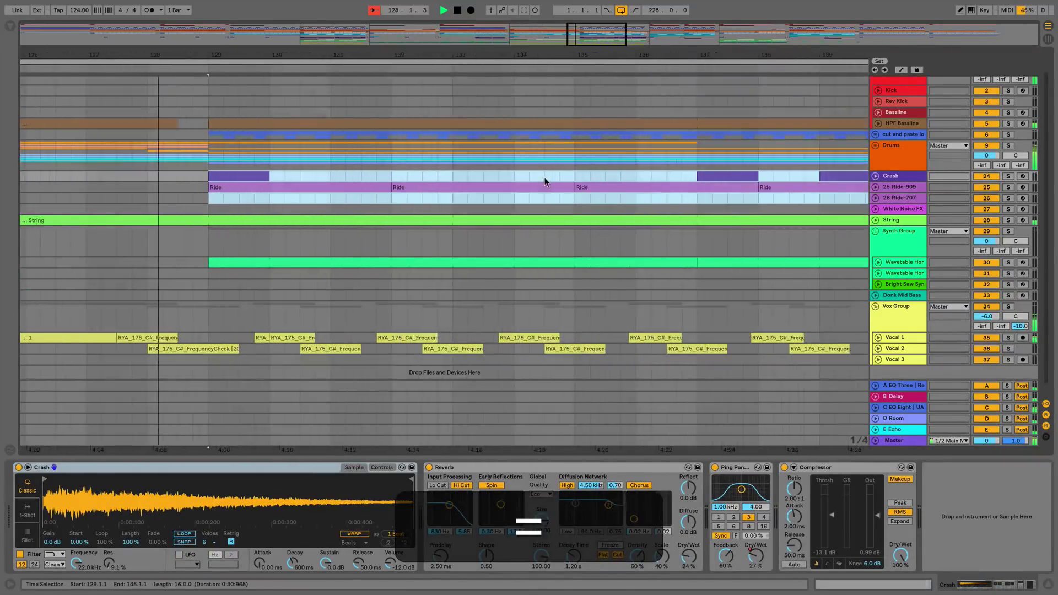
{"action": "scroll", "coordinate": [546, 178], "scroll_direction": "down", "scroll_amount": 2}
{"action": "scroll", "coordinate": [546, 178], "scroll_direction": "down", "scroll_amount": 4}
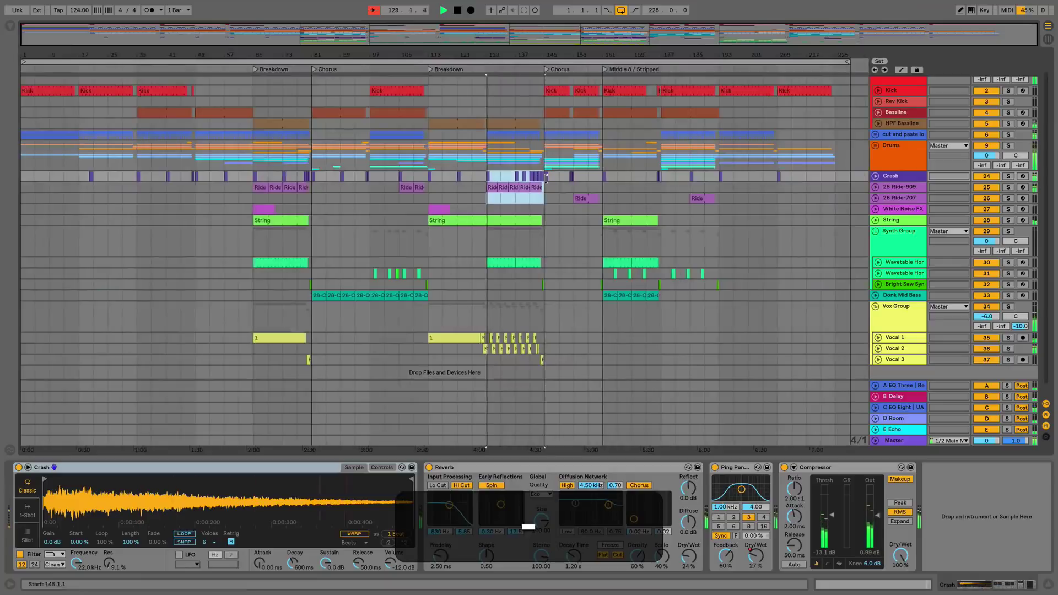
{"action": "scroll", "coordinate": [546, 178], "scroll_direction": "up", "scroll_amount": 2}
{"action": "scroll", "coordinate": [545, 178], "scroll_direction": "down", "scroll_amount": 6}
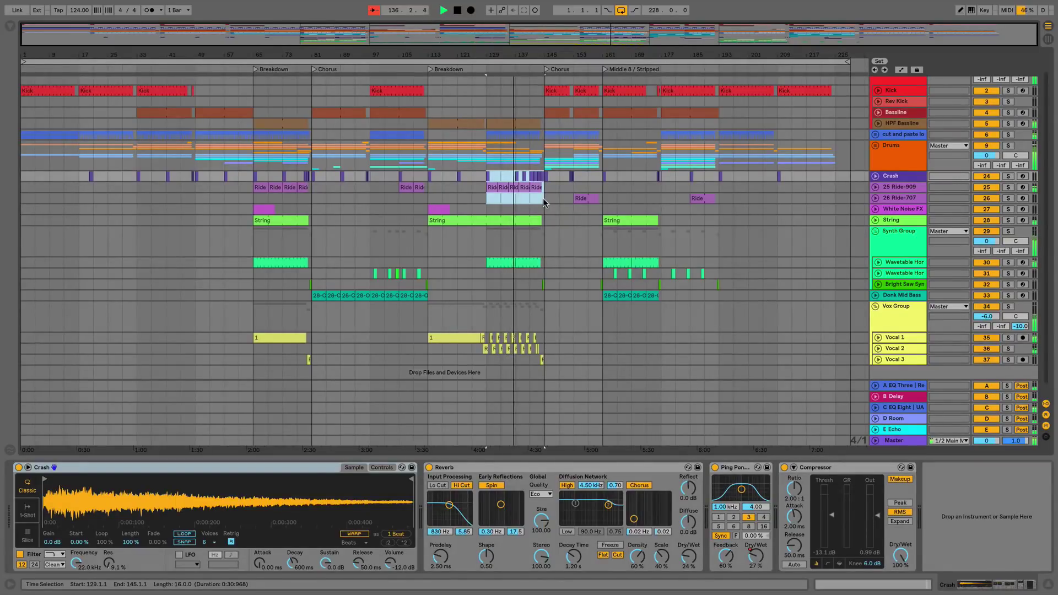
- Unfold Drums, select Kick Filter through Shaker Loop 1, and Option-scroll to enlarge their lanes
{"action": "left_click", "coordinate": [876, 146]}
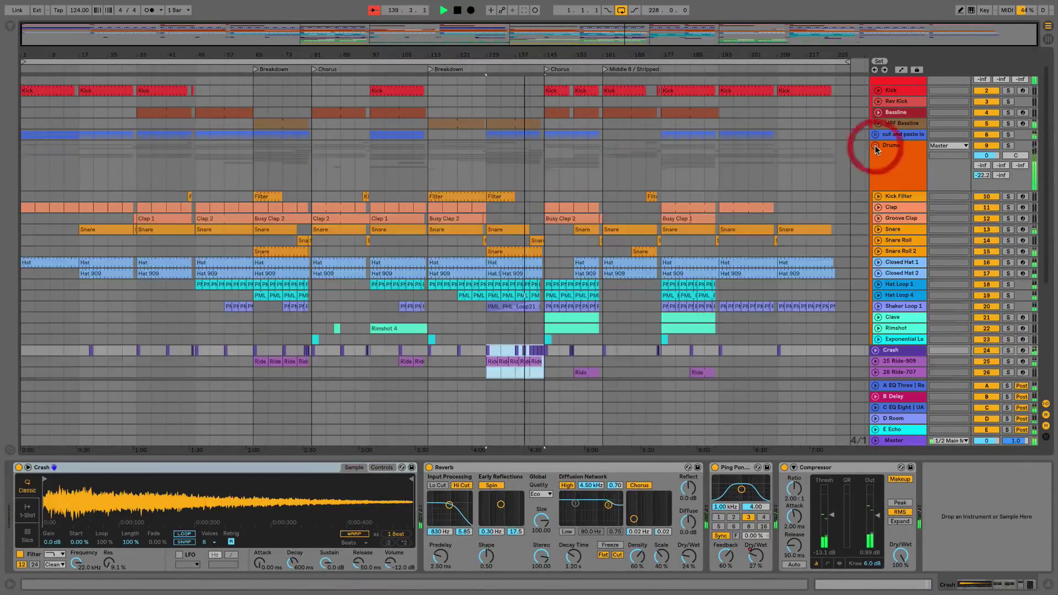
{"action": "scroll", "coordinate": [773, 176], "scroll_direction": "down", "scroll_amount": 2}
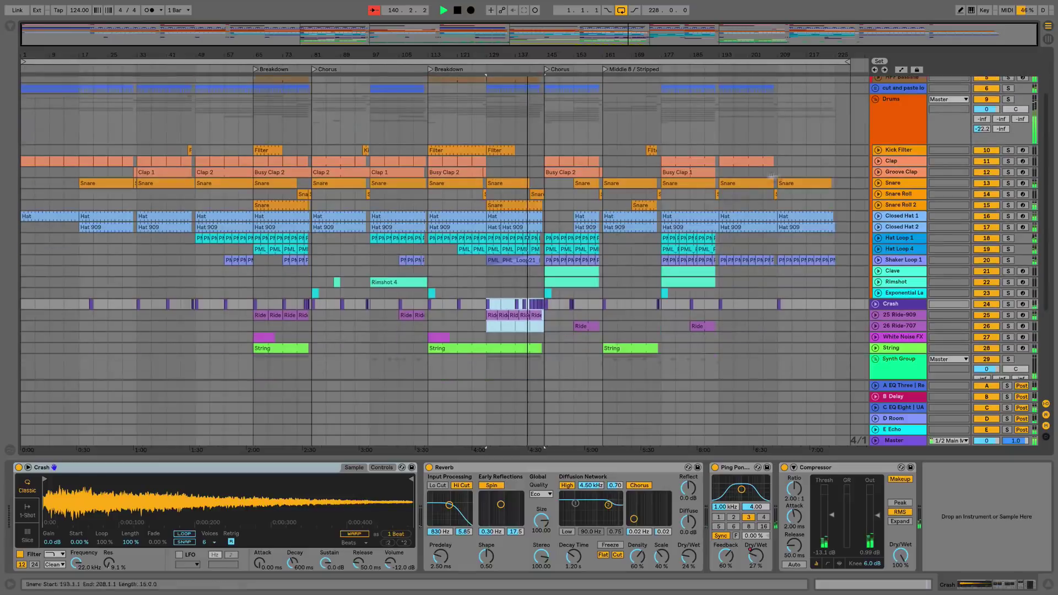
{"action": "left_click", "coordinate": [897, 150]}
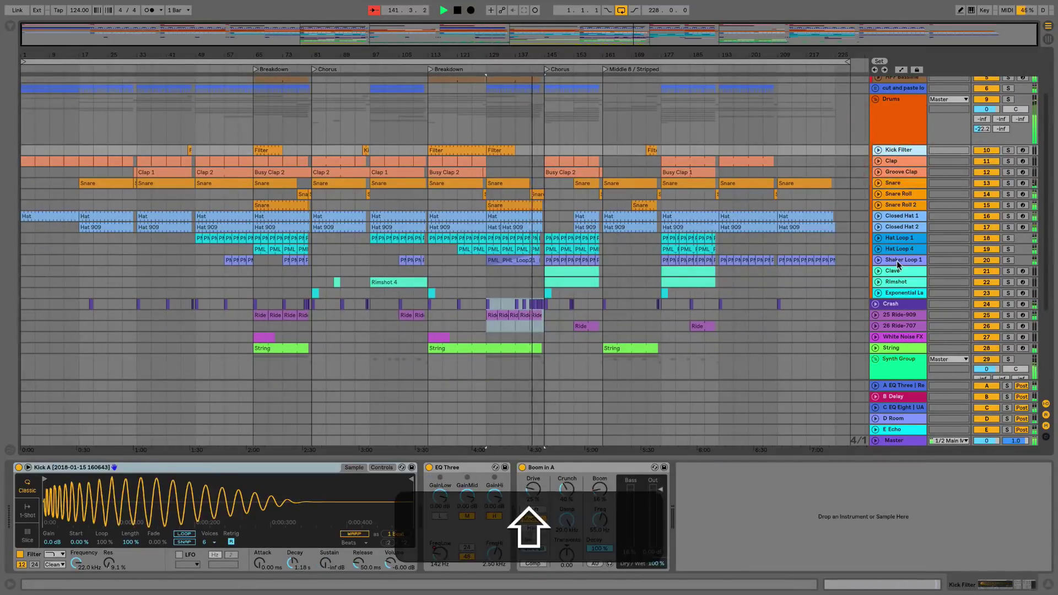
{"action": "left_click", "coordinate": [897, 260], "text": "shift"}
{"action": "scroll", "coordinate": [736, 239], "scroll_direction": "up", "scroll_amount": 5}
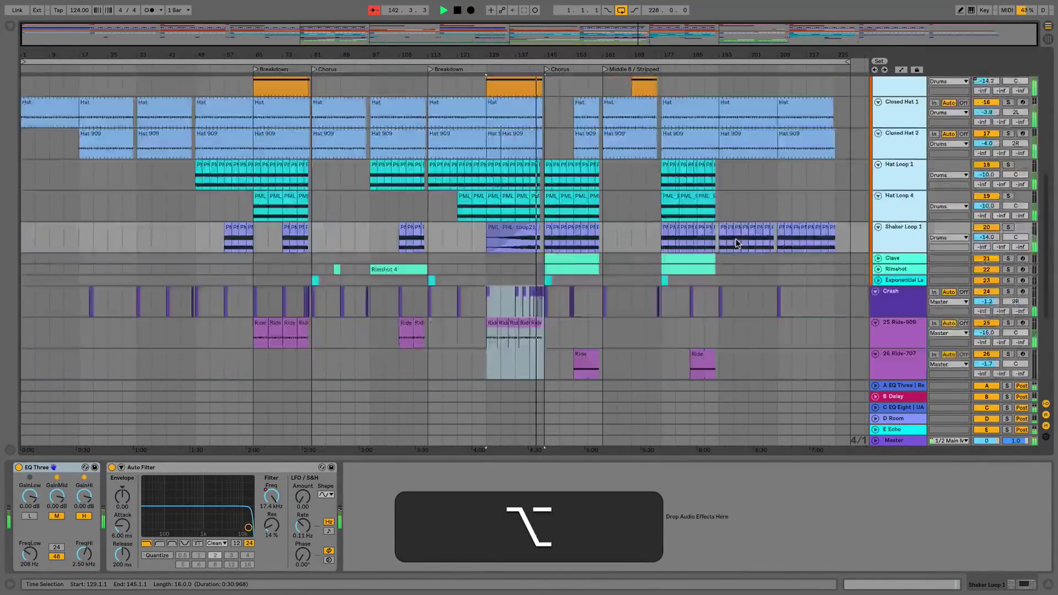
{"action": "scroll", "coordinate": [585, 240], "scroll_direction": "down", "scroll_amount": 5}
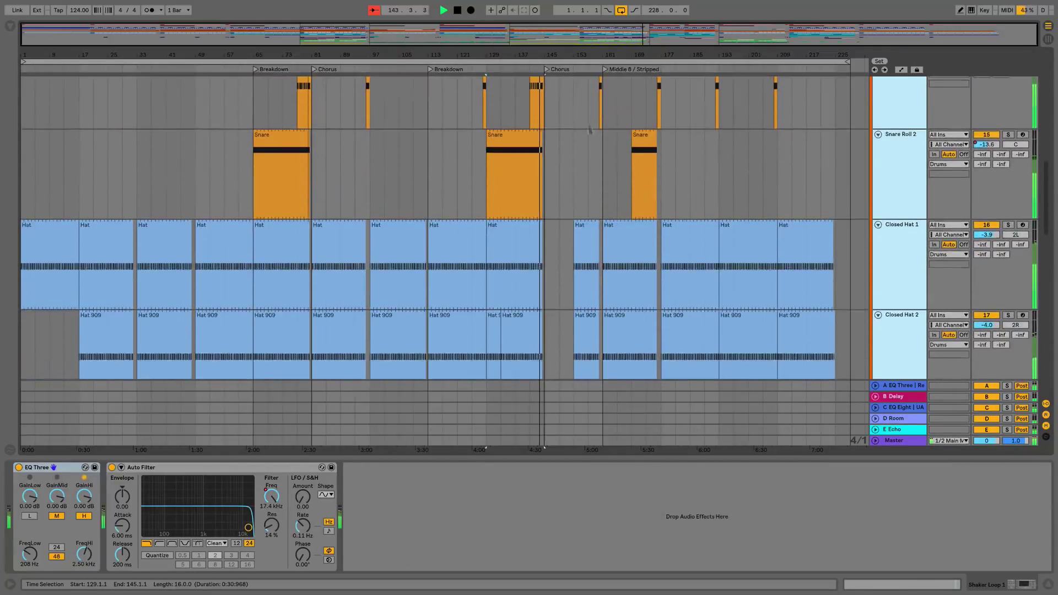
{"action": "scroll", "coordinate": [584, 171], "scroll_direction": "up", "scroll_amount": 1}
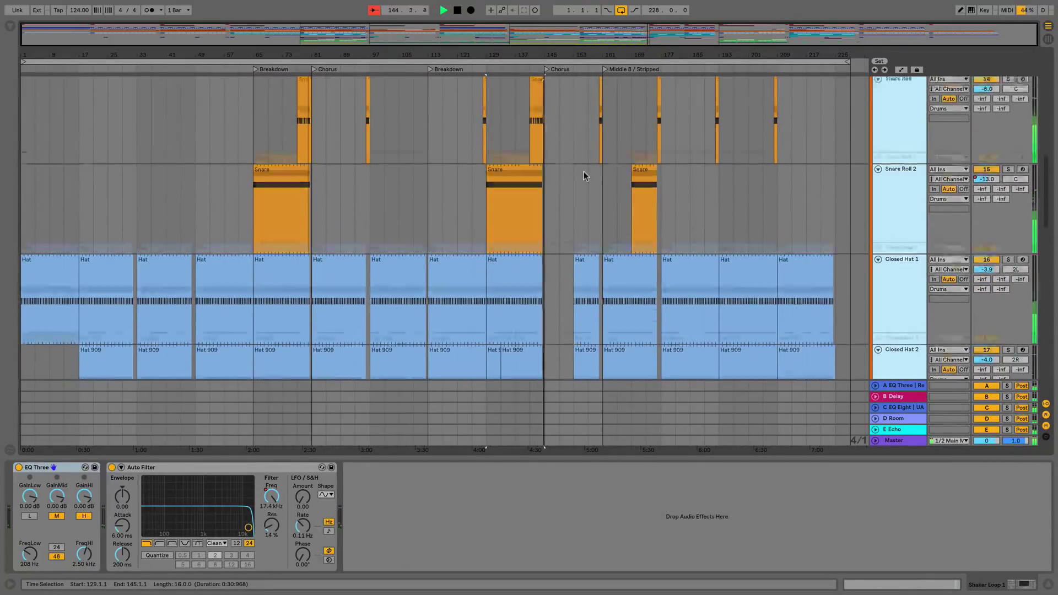
{"action": "scroll", "coordinate": [597, 248], "scroll_direction": "up", "scroll_amount": 10}
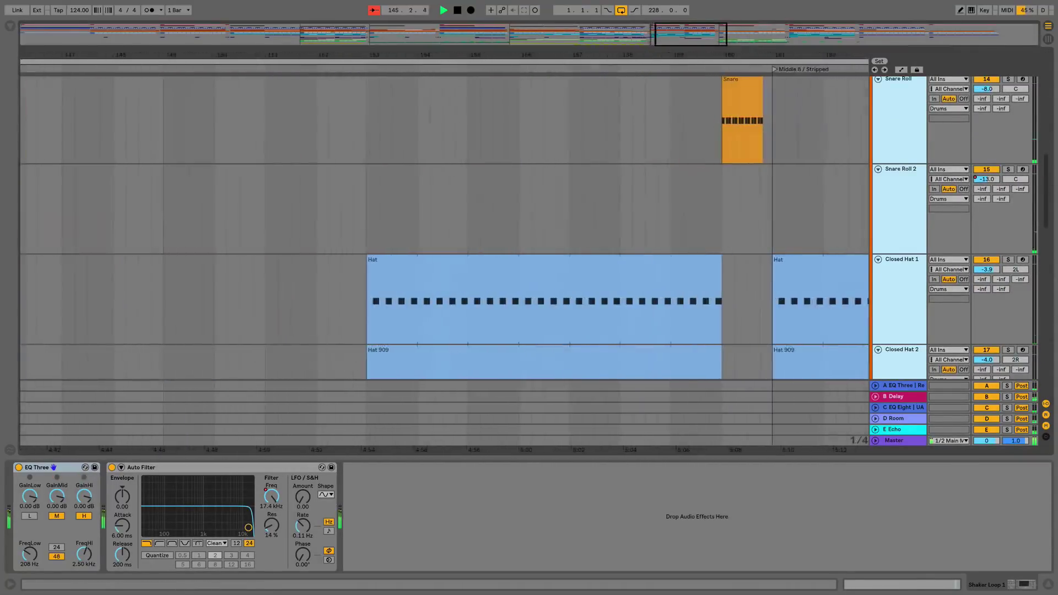
- Select Closed Hat 1, set the insert point at bar 154, and open the Hat clip's notes
{"action": "left_click", "coordinate": [422, 287]}
{"action": "left_click", "coordinate": [420, 301]}
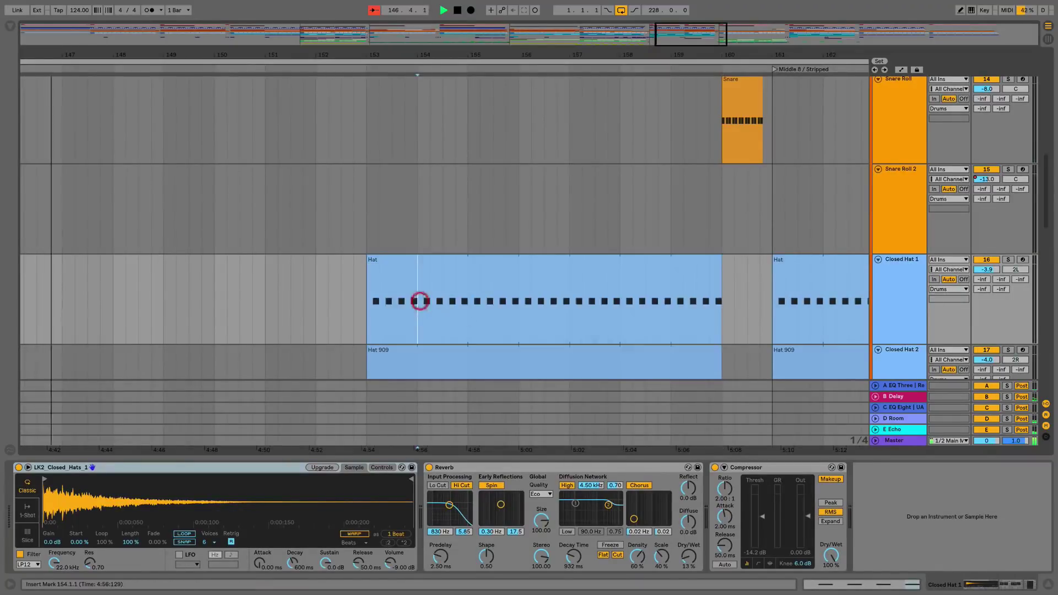
{"action": "double_click", "coordinate": [399, 275]}
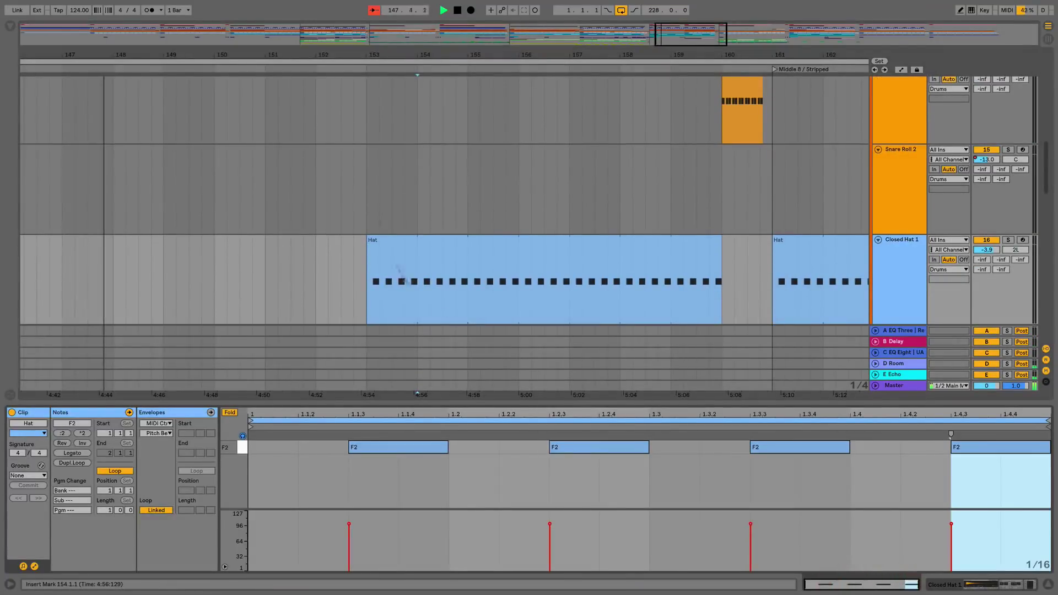
{"action": "left_click_drag", "start_coordinate": [469, 288], "coordinate": [494, 287]}
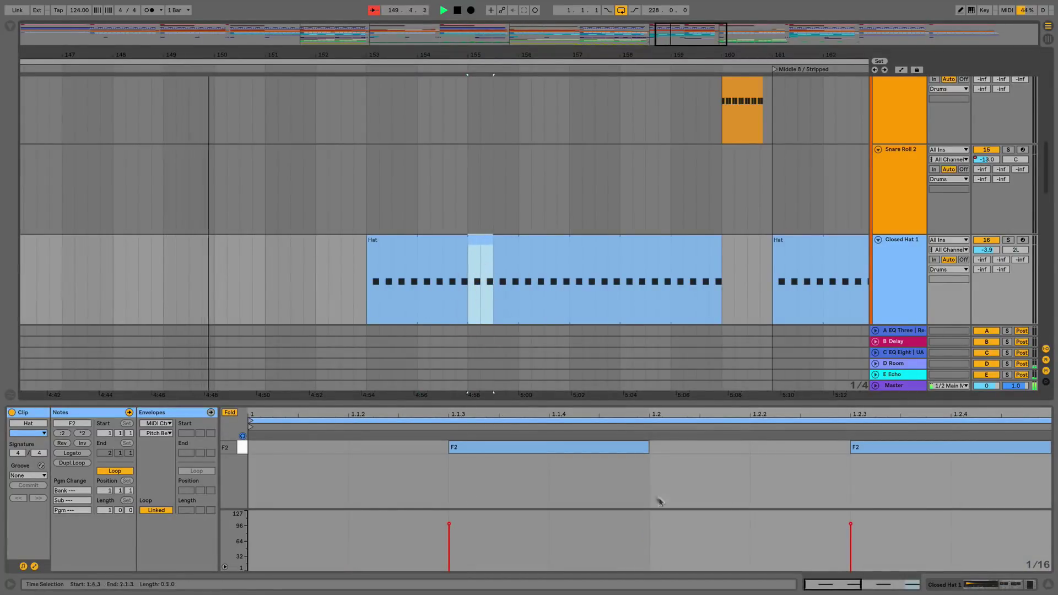
{"action": "mouse_move", "coordinate": [468, 299]}
{"action": "left_mouse_down"}
{"action": "mouse_move", "coordinate": [517, 295]}
{"action": "mouse_move", "coordinate": [479, 283]}
{"action": "left_mouse_up"}
{"action": "left_click", "coordinate": [469, 296]}
- Select the whole Hat clip and consolidate it with Cmd+J
{"action": "left_click", "coordinate": [515, 246]}
{"action": "left_click", "coordinate": [466, 248]}
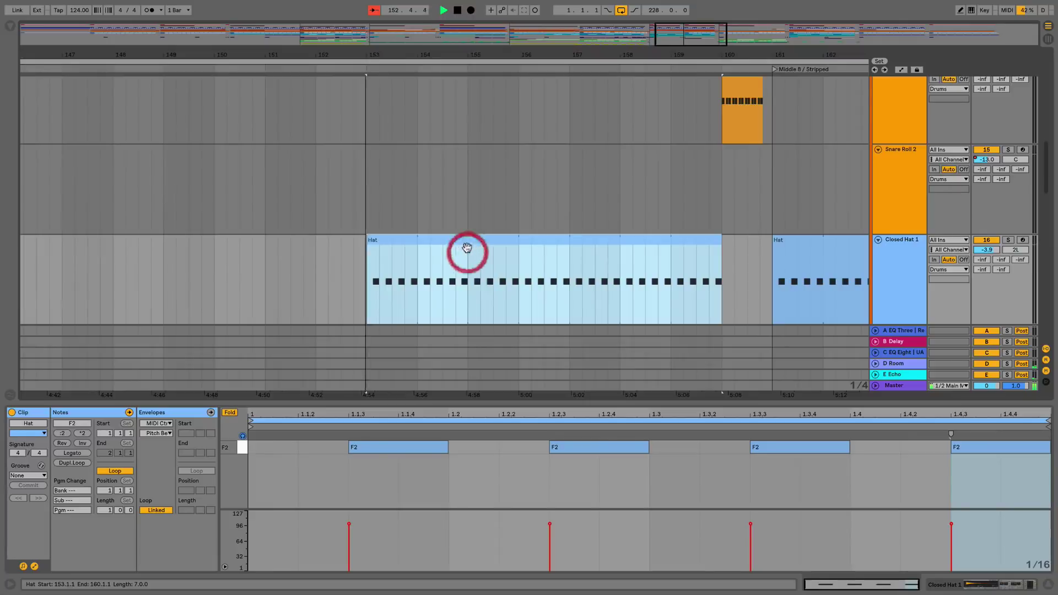
{"action": "mouse_move", "coordinate": [466, 293]}
{"action": "left_mouse_down"}
{"action": "mouse_move", "coordinate": [733, 292]}
{"action": "mouse_move", "coordinate": [455, 279]}
{"action": "left_mouse_up"}
{"action": "left_click", "coordinate": [456, 273]}
{"action": "left_click", "coordinate": [395, 238]}
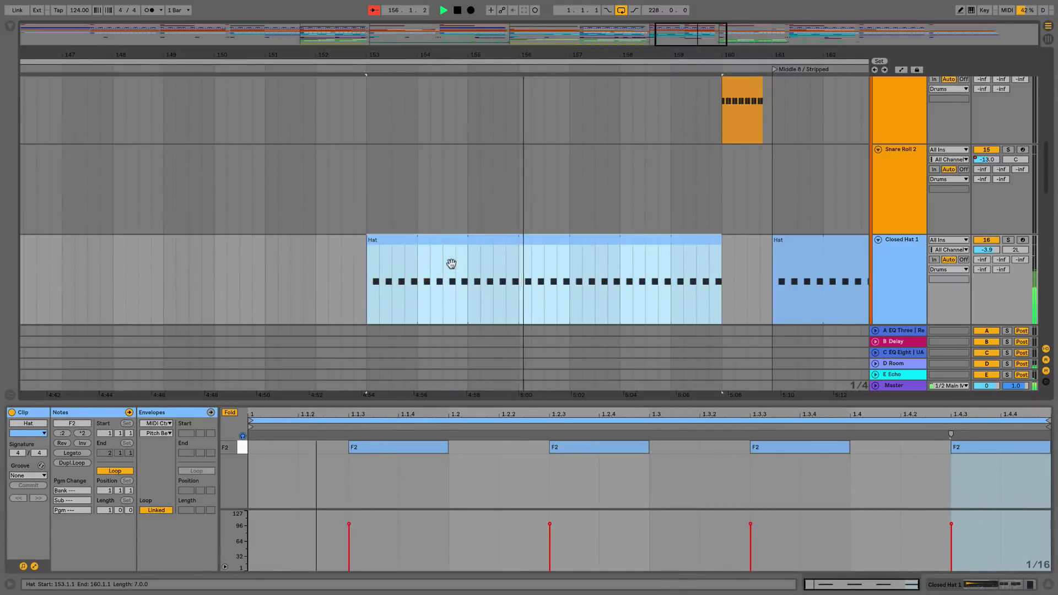
{"action": "left_click", "coordinate": [417, 279]}
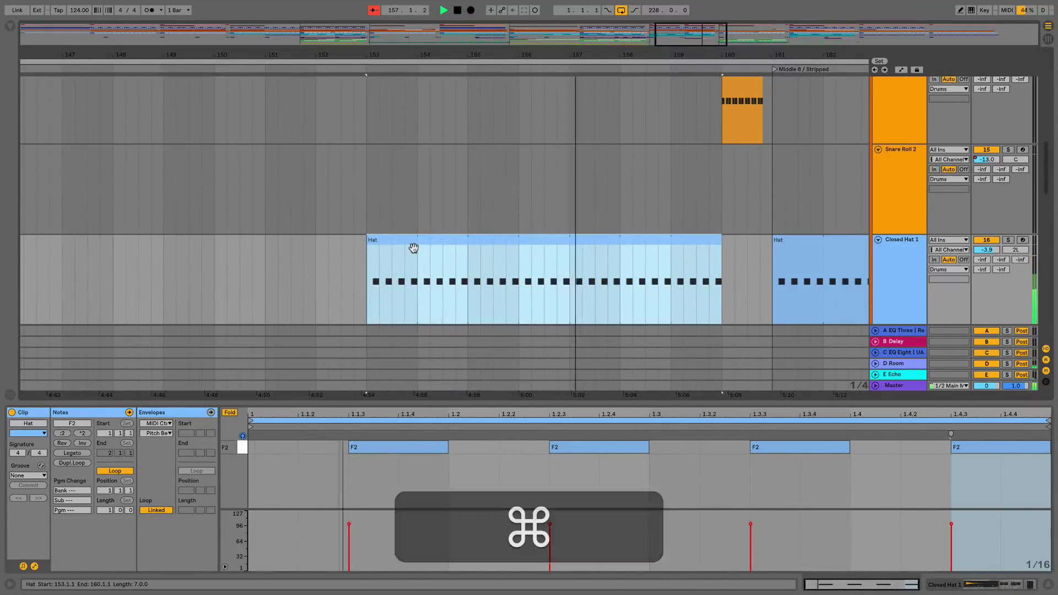
{"action": "key", "text": "super+j"}
- Time-select the Hat clip from beat 153.3 to bar 157 while playback continues
{"action": "left_click", "coordinate": [373, 266]}
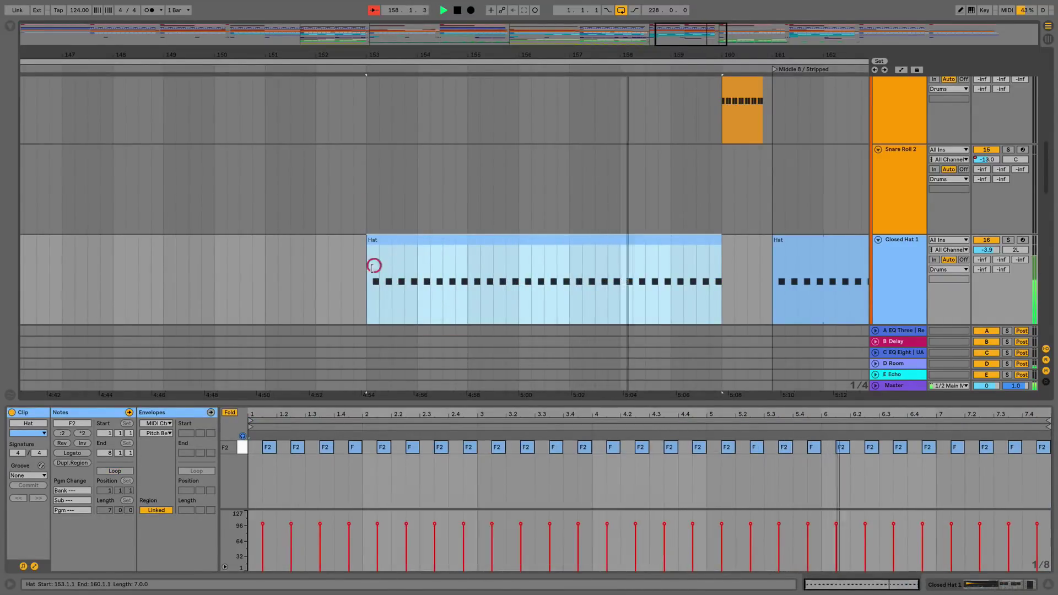
{"action": "left_click", "coordinate": [373, 283]}
{"action": "left_click_drag", "start_coordinate": [368, 295], "coordinate": [572, 301]}
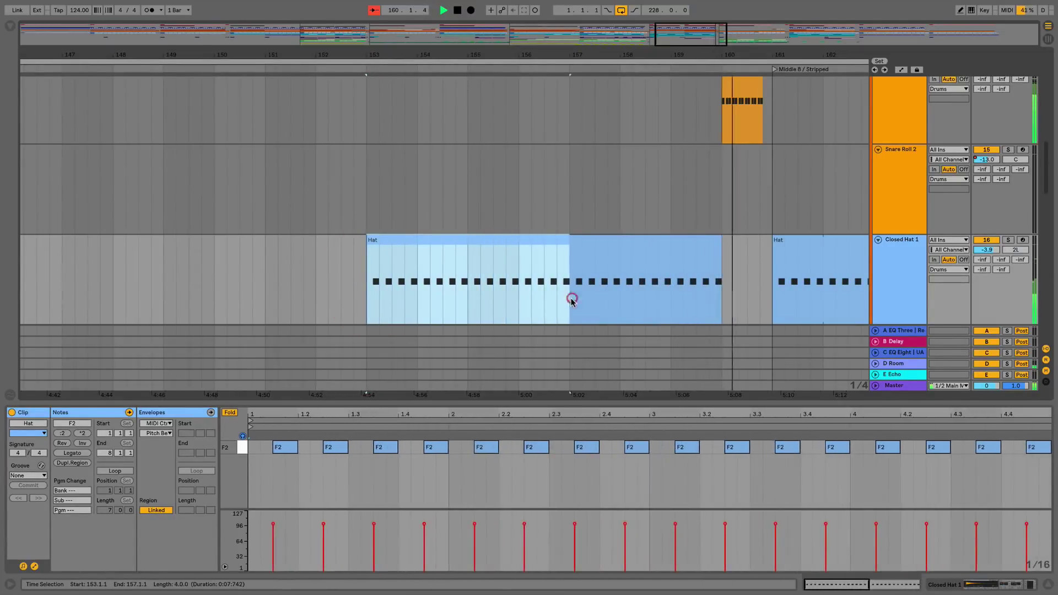
{"action": "left_click", "coordinate": [572, 301]}
{"action": "left_click", "coordinate": [472, 307], "text": "shift"}
{"action": "left_click", "coordinate": [354, 302]}
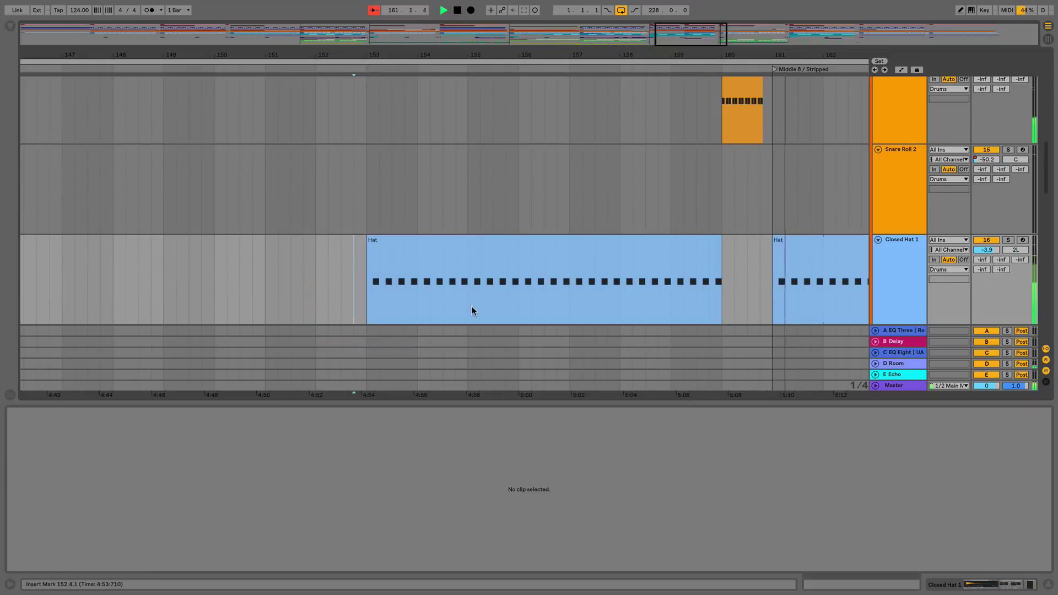
{"action": "left_click_drag", "start_coordinate": [570, 302], "coordinate": [726, 311]}
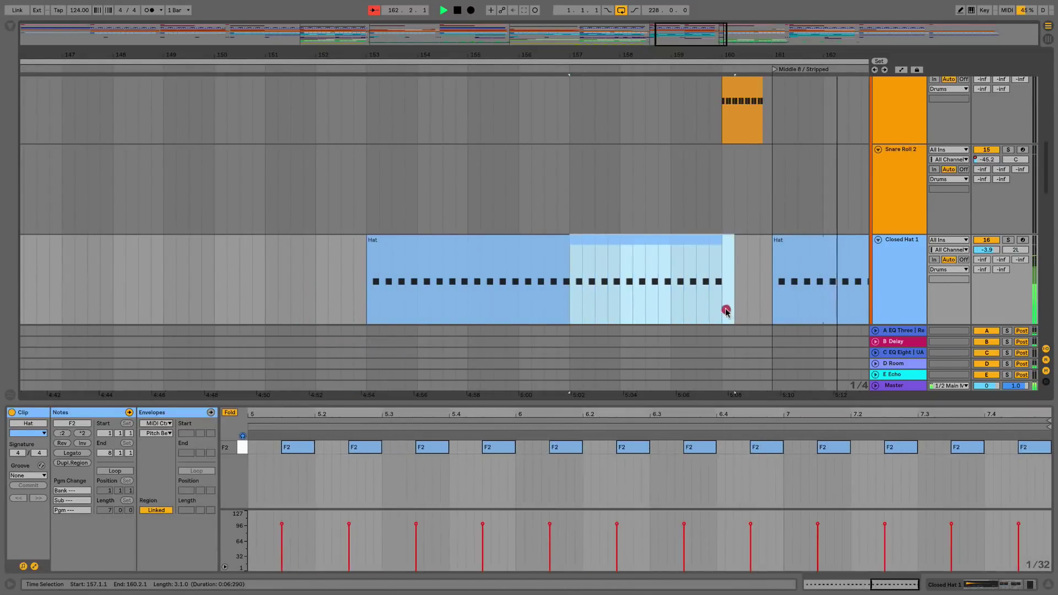
{"action": "left_click_drag", "start_coordinate": [570, 306], "coordinate": [391, 301]}
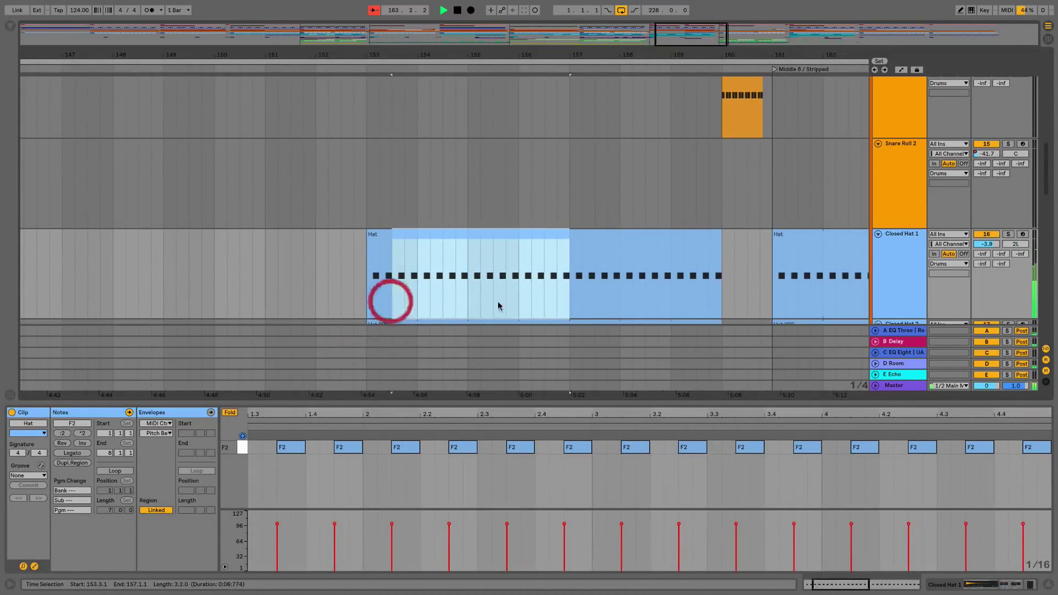
- Clear the Hat selection, then time-select the final bars of the Hat Loop 4 PML_PHL_Loop05_Hats clip
{"action": "left_click", "coordinate": [498, 304]}
{"action": "scroll", "coordinate": [521, 289], "scroll_direction": "up", "scroll_amount": 5}
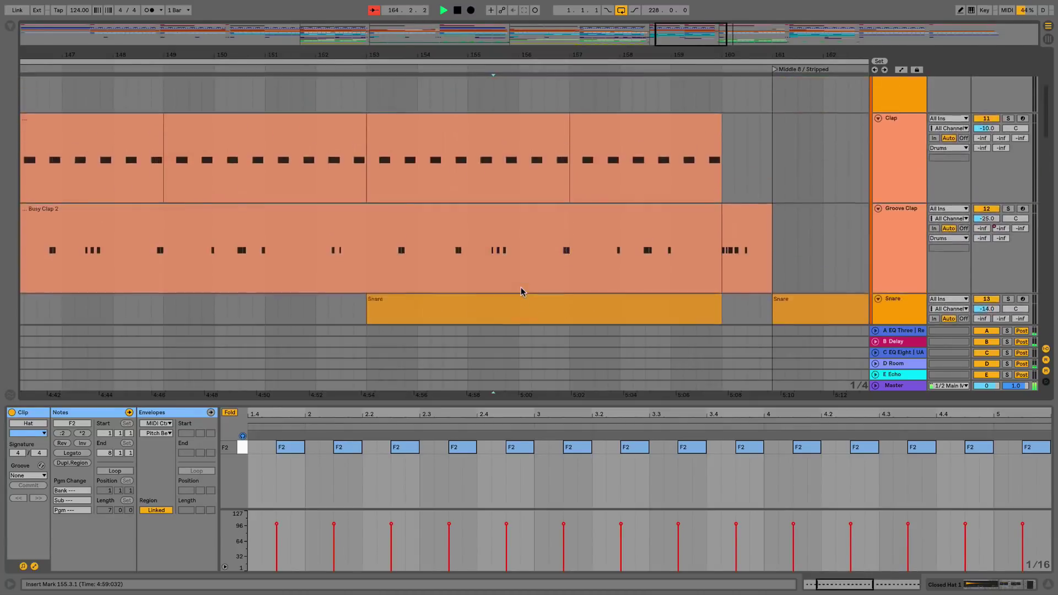
{"action": "scroll", "coordinate": [522, 290], "scroll_direction": "up", "scroll_amount": 3}
{"action": "scroll", "coordinate": [522, 291], "scroll_direction": "down", "scroll_amount": 6}
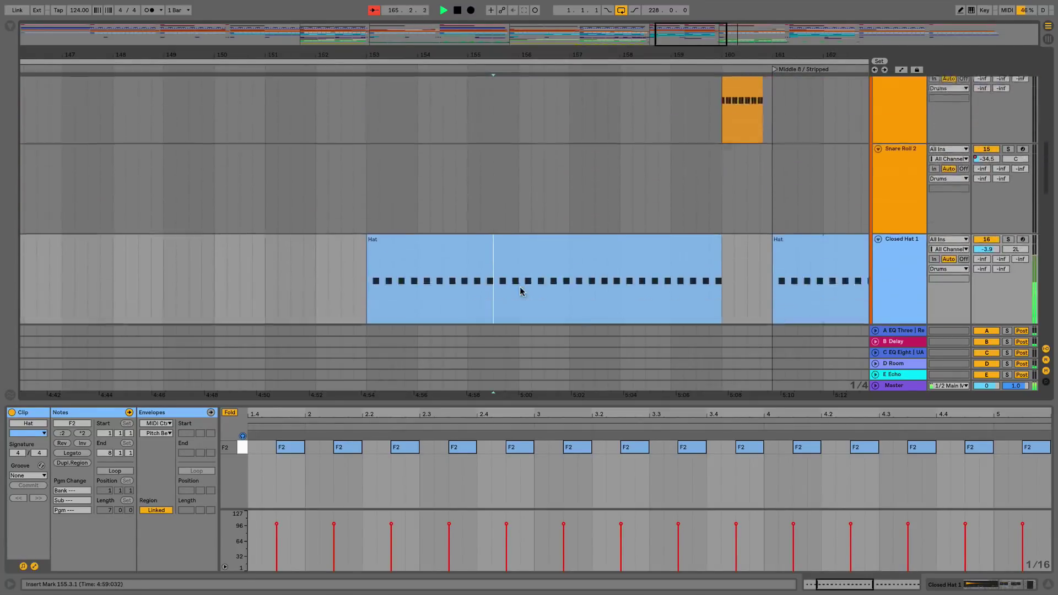
{"action": "scroll", "coordinate": [522, 290], "scroll_direction": "down", "scroll_amount": 5}
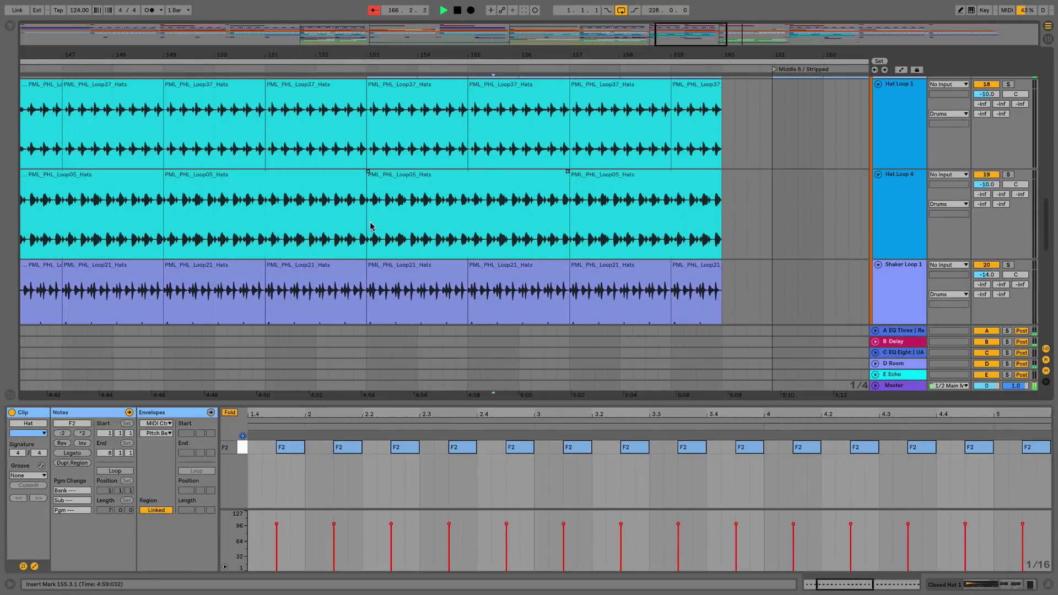
{"action": "left_click_drag", "start_coordinate": [371, 227], "coordinate": [530, 238]}
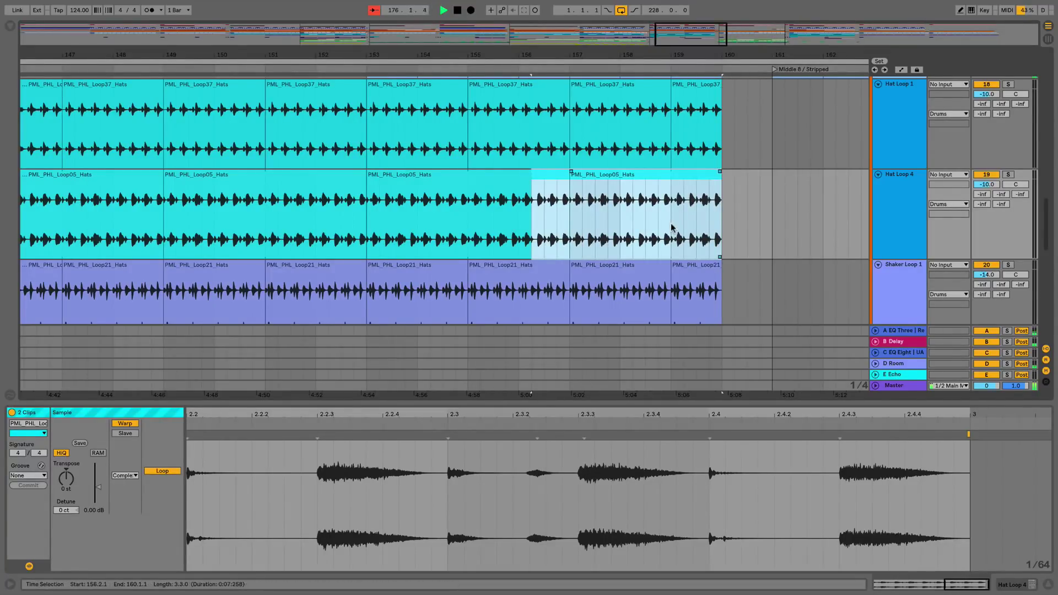
- Expand the Drums group, select Kick Filter, and fold all tracks with Option+Cmd+A
{"action": "scroll", "coordinate": [677, 230], "scroll_direction": "down", "scroll_amount": 2}
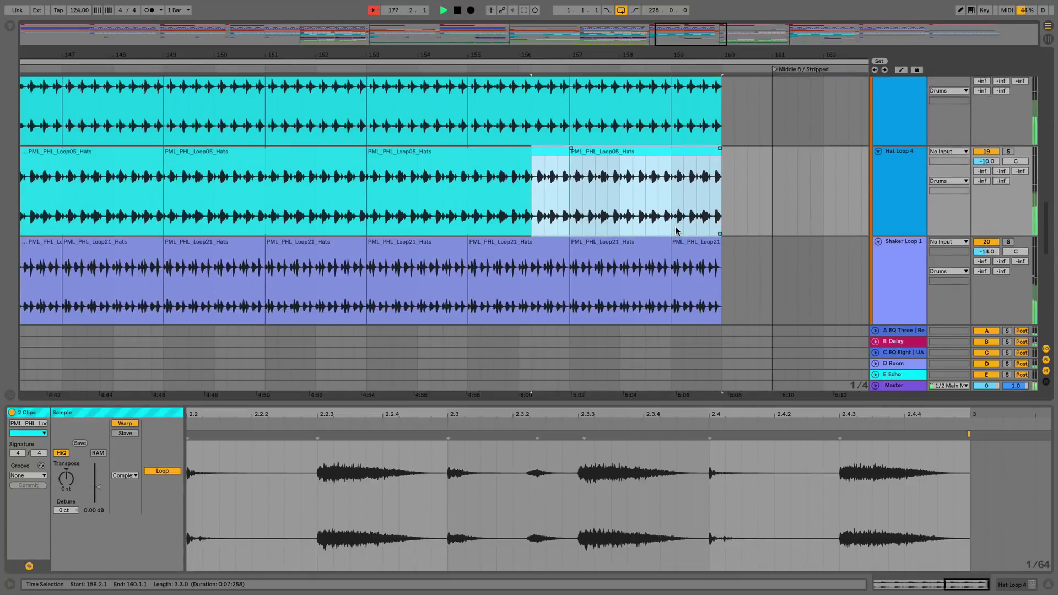
{"action": "key", "text": "s"}
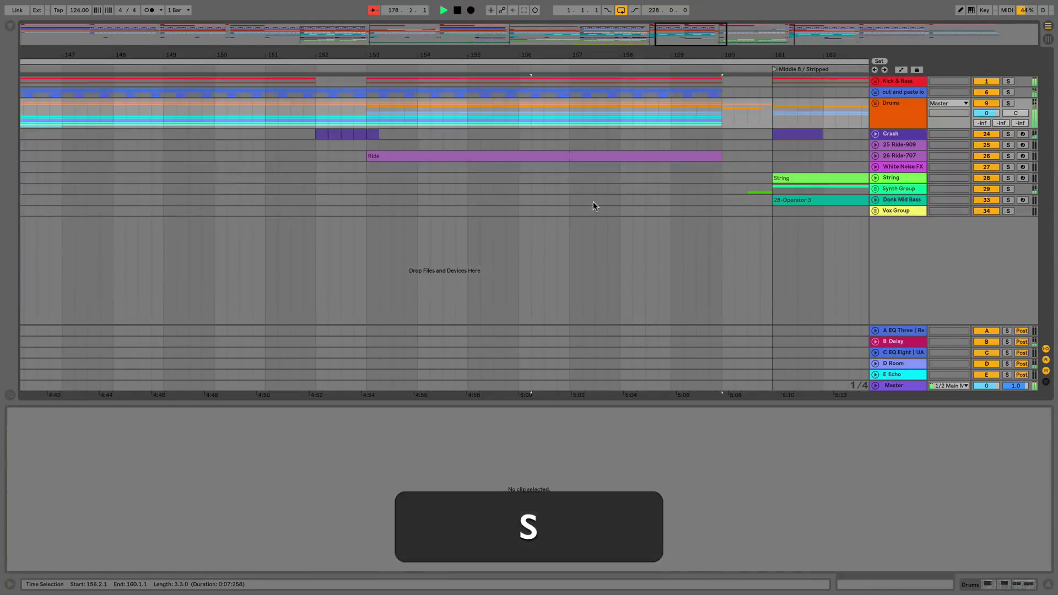
{"action": "left_click", "coordinate": [876, 105]}
{"action": "left_click", "coordinate": [893, 157]}
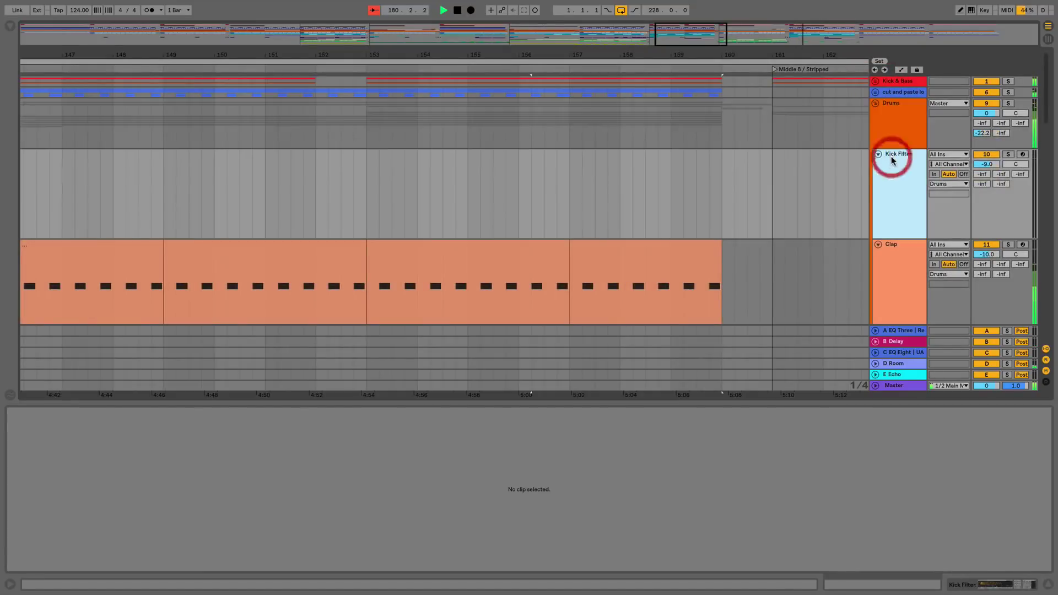
{"action": "key", "text": "alt+super+a"}
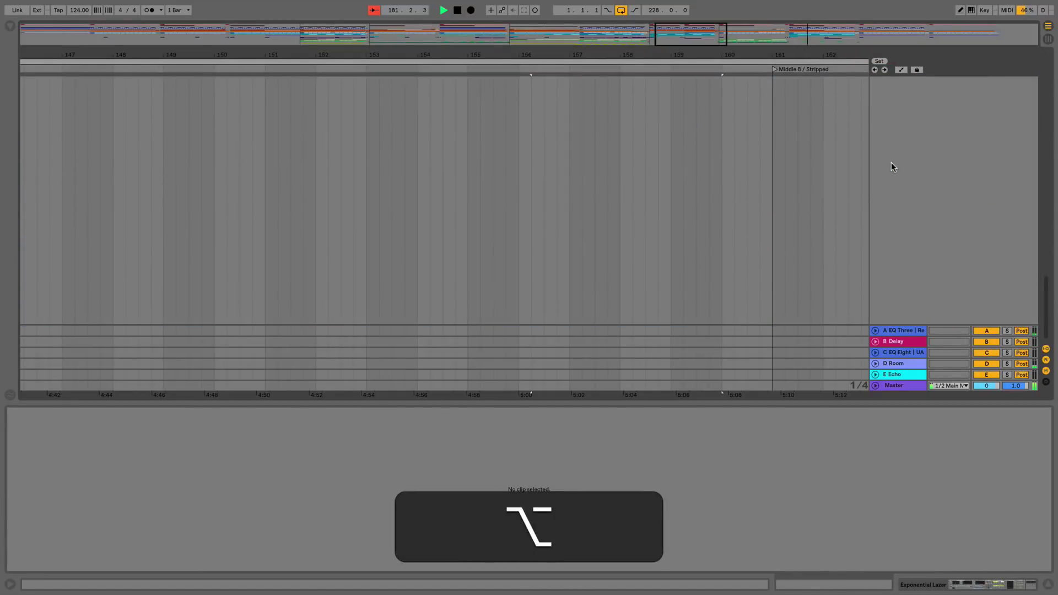
{"action": "scroll", "coordinate": [867, 164], "scroll_direction": "down", "scroll_amount": 5}
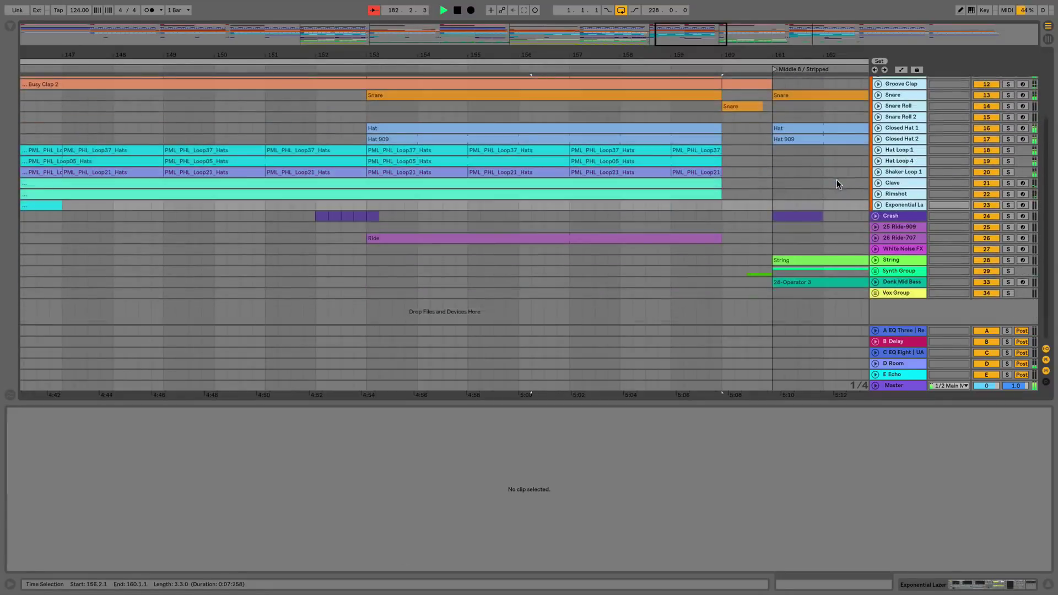
- Select the Loop05 hat clip at bars 157–160 on Hat Loop 4
{"action": "left_click", "coordinate": [586, 165]}
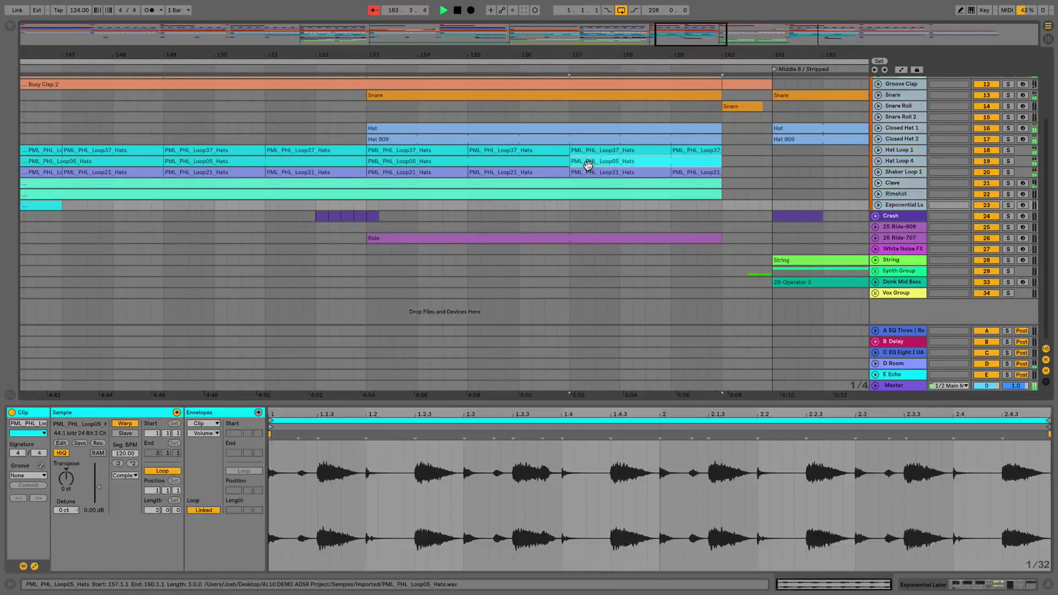
{"action": "left_click", "coordinate": [894, 161]}
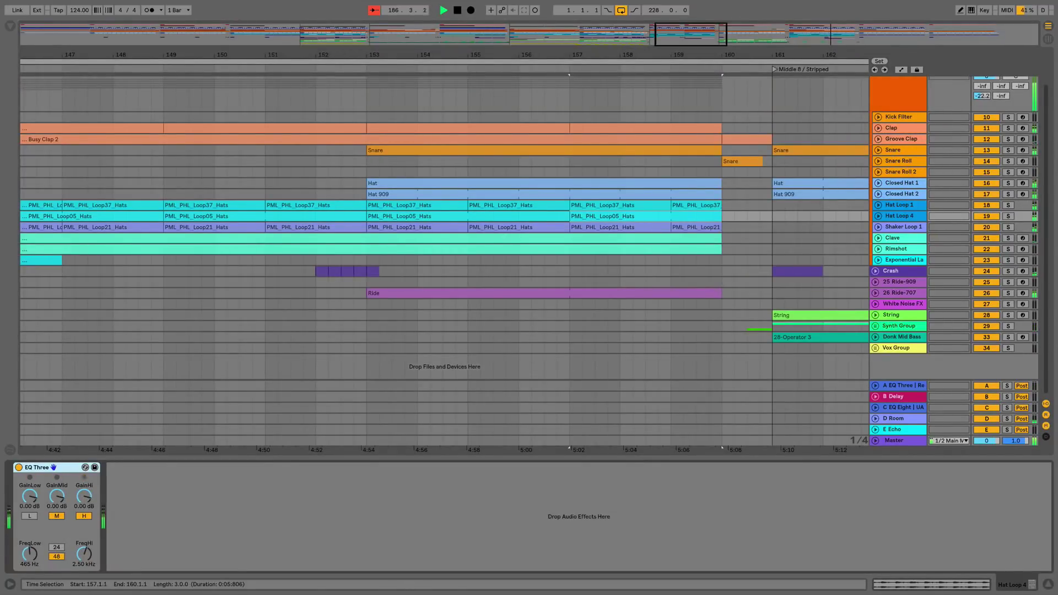
{"action": "left_click", "coordinate": [523, 219]}
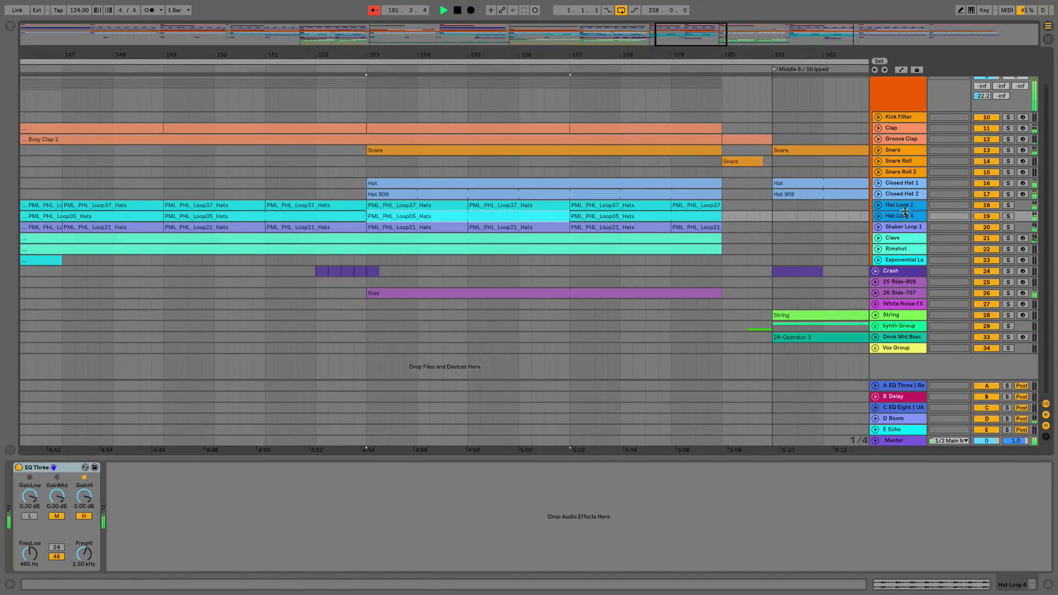
{"action": "left_click", "coordinate": [627, 216]}
- Drag that clip onto a new track below all tracks, then delete the new track
{"action": "left_click_drag", "start_coordinate": [628, 215], "coordinate": [631, 360]}
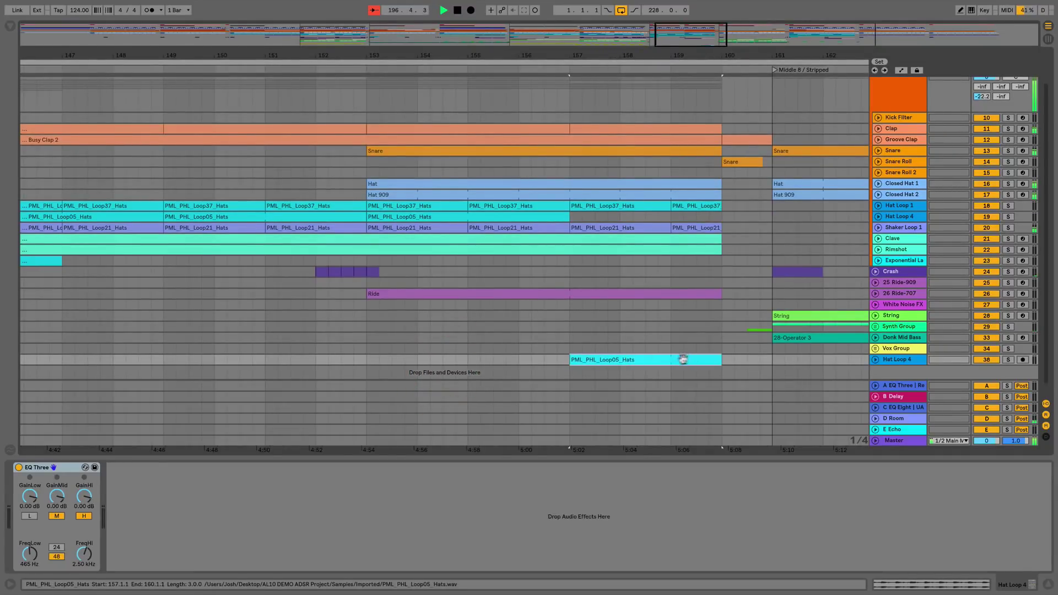
{"action": "left_click", "coordinate": [34, 472]}
{"action": "left_click", "coordinate": [897, 361]}
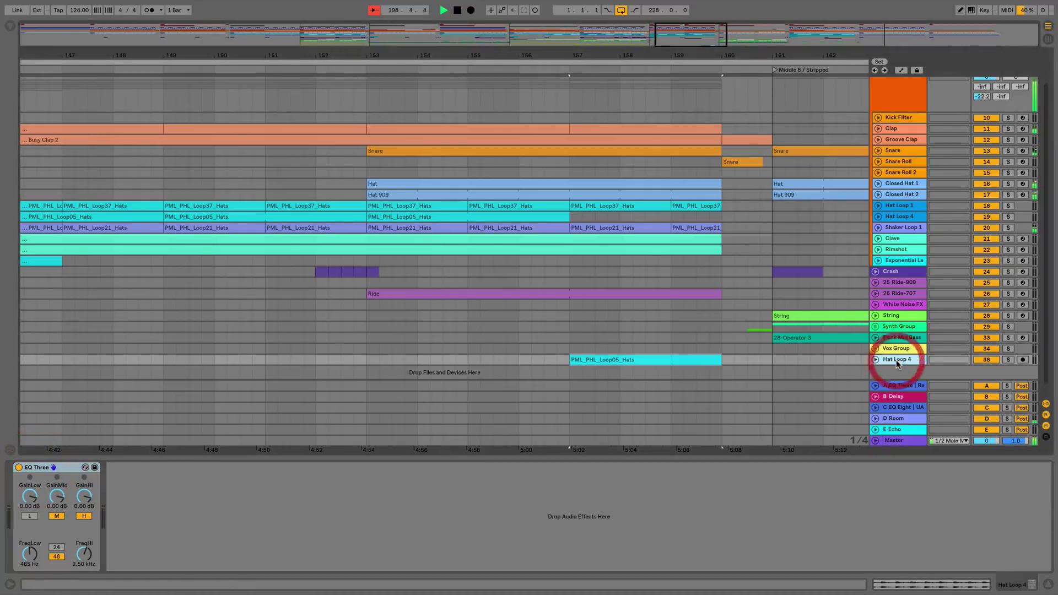
{"action": "key", "text": "BackSpace"}
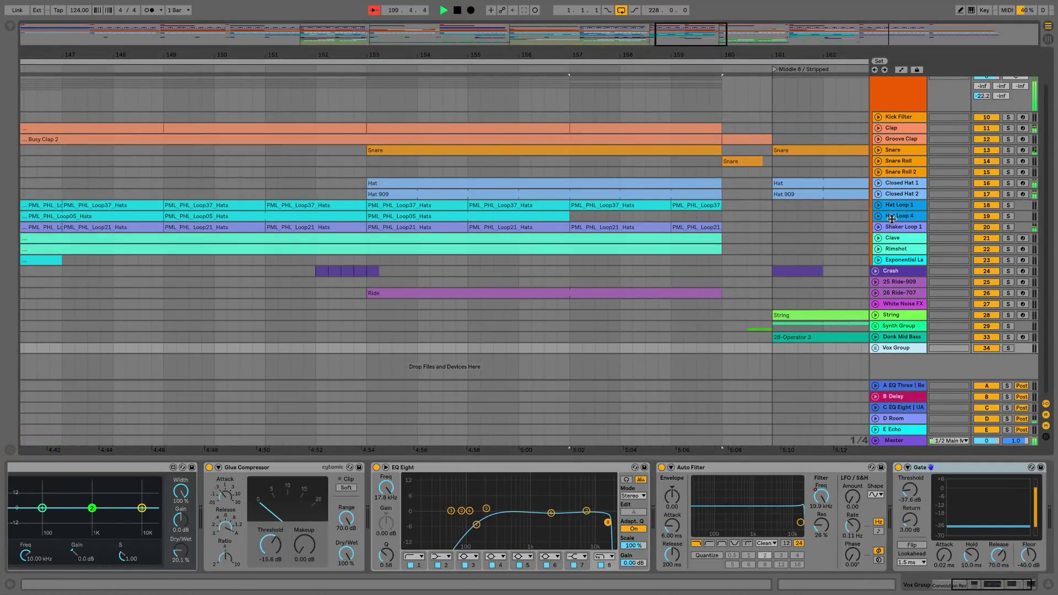
- Select the Snare clip at bar 160 on the Snare Roll track
{"action": "left_click", "coordinate": [897, 184]}
{"action": "left_click", "coordinate": [898, 161]}
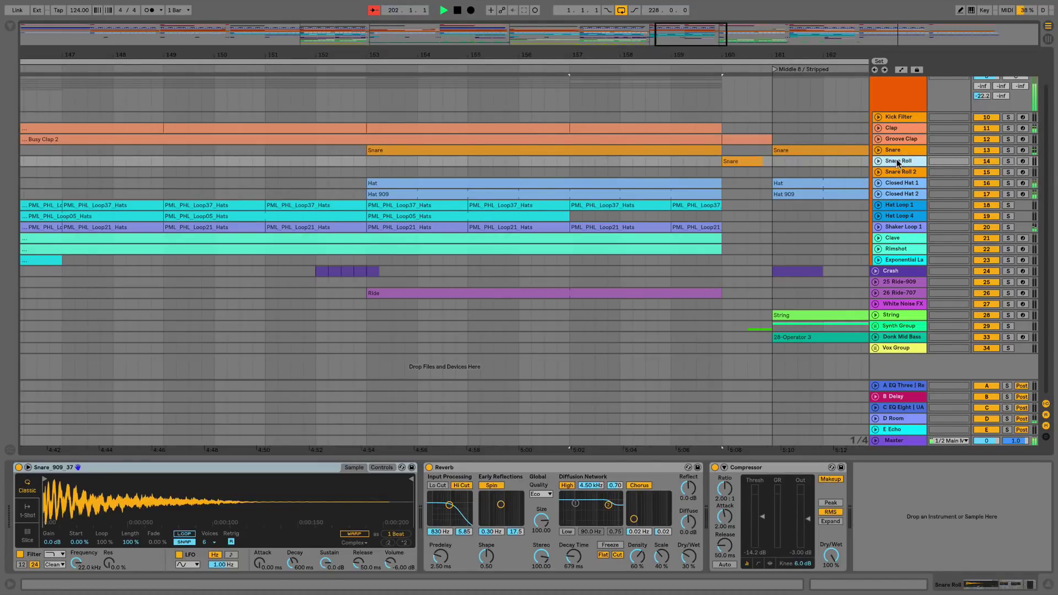
{"action": "left_click", "coordinate": [742, 162]}
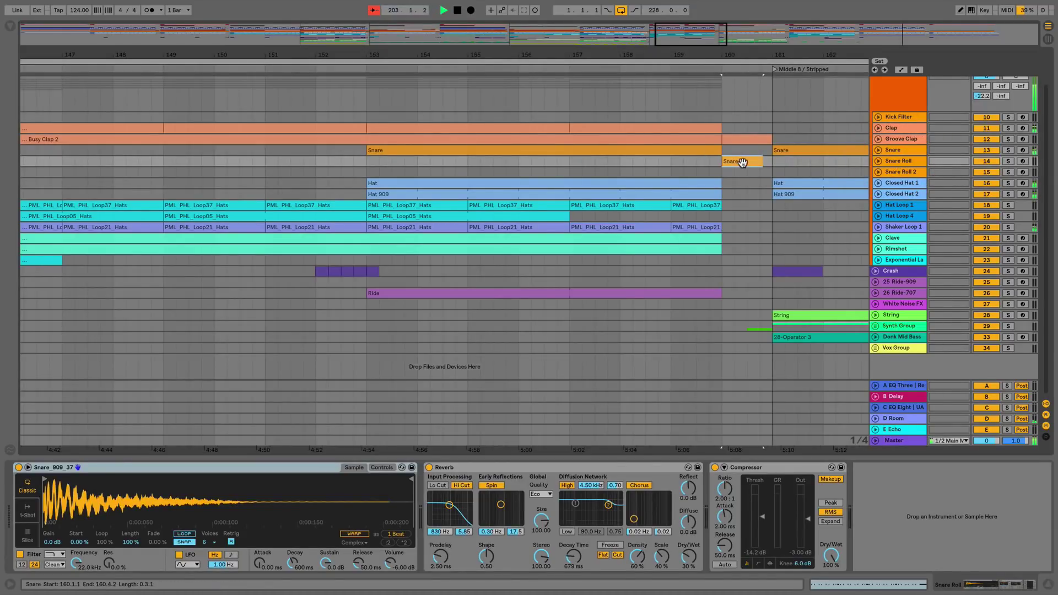
- Option-drag the Snare clip below the last track to create a new track holding a copy
{"action": "left_click_drag", "start_coordinate": [743, 161], "coordinate": [747, 361]}
{"action": "key", "text": "alt"}
{"action": "left_click_drag", "start_coordinate": [746, 359], "coordinate": [746, 360]}
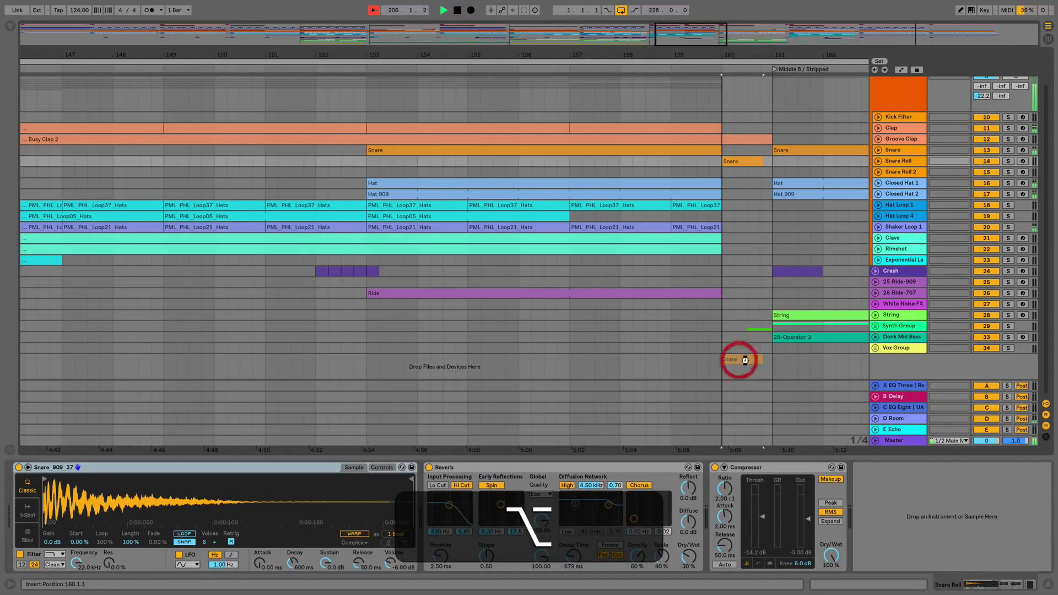
{"action": "left_click", "coordinate": [746, 161]}
{"action": "left_click", "coordinate": [730, 358]}
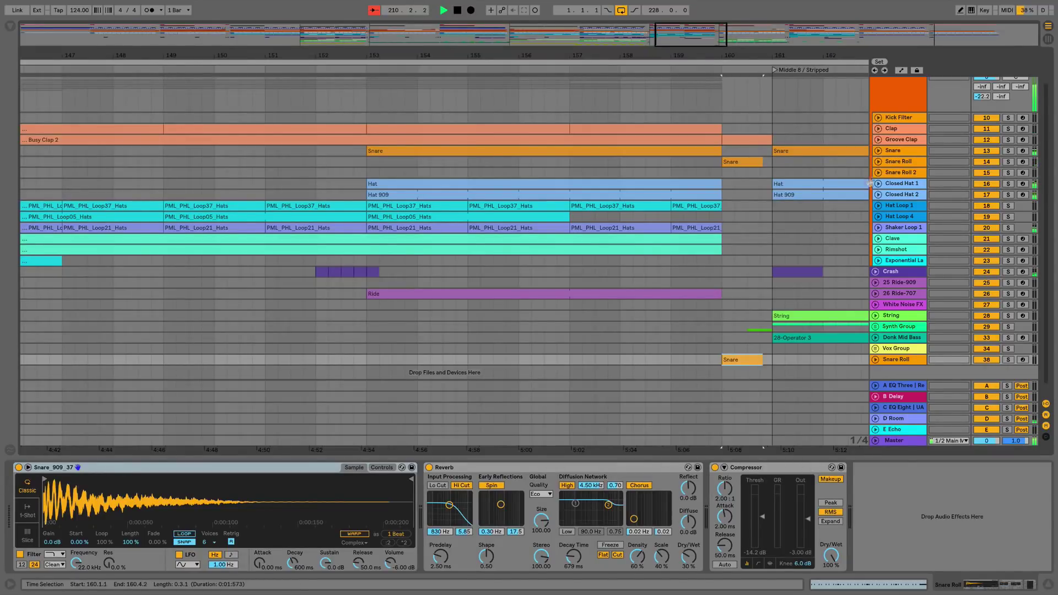
{"action": "left_click", "coordinate": [909, 151]}
- Delete the copied Snare Roll track 38
{"action": "right_click", "coordinate": [898, 161]}
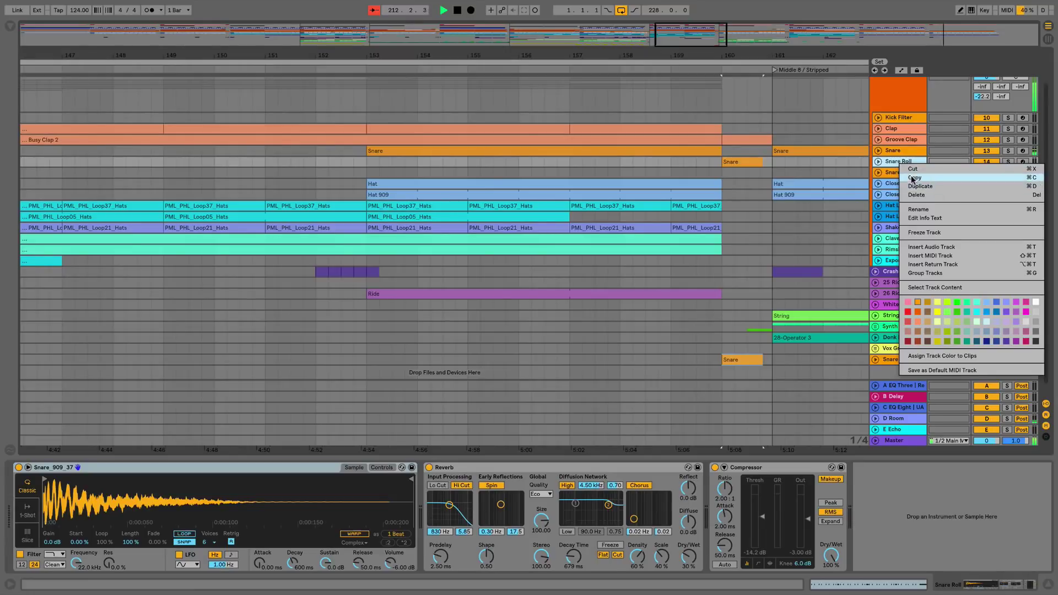
{"action": "left_click", "coordinate": [889, 163]}
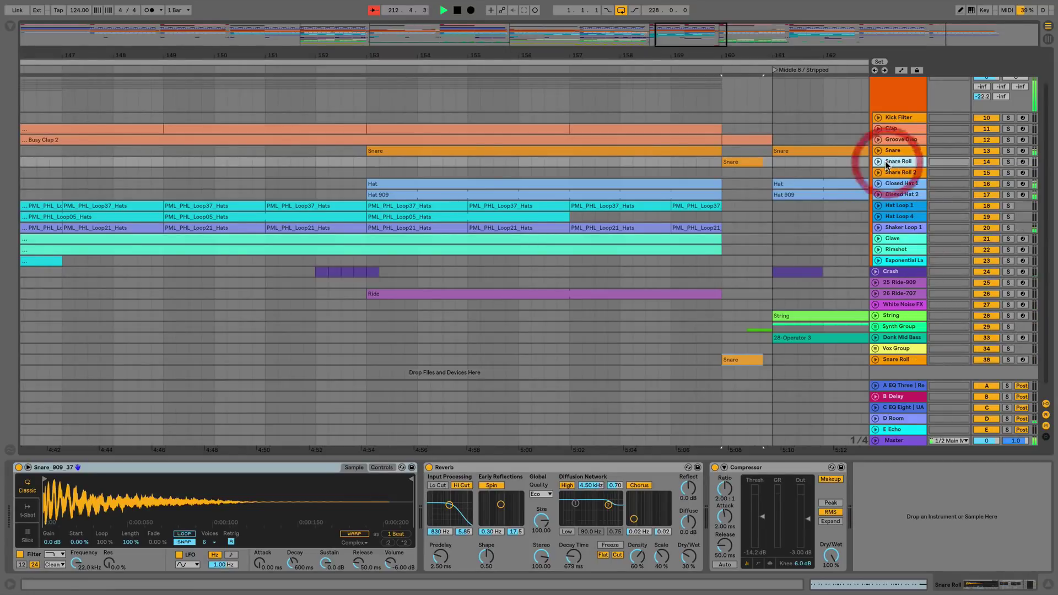
{"action": "left_click", "coordinate": [895, 359]}
{"action": "key", "text": "BackSpace"}
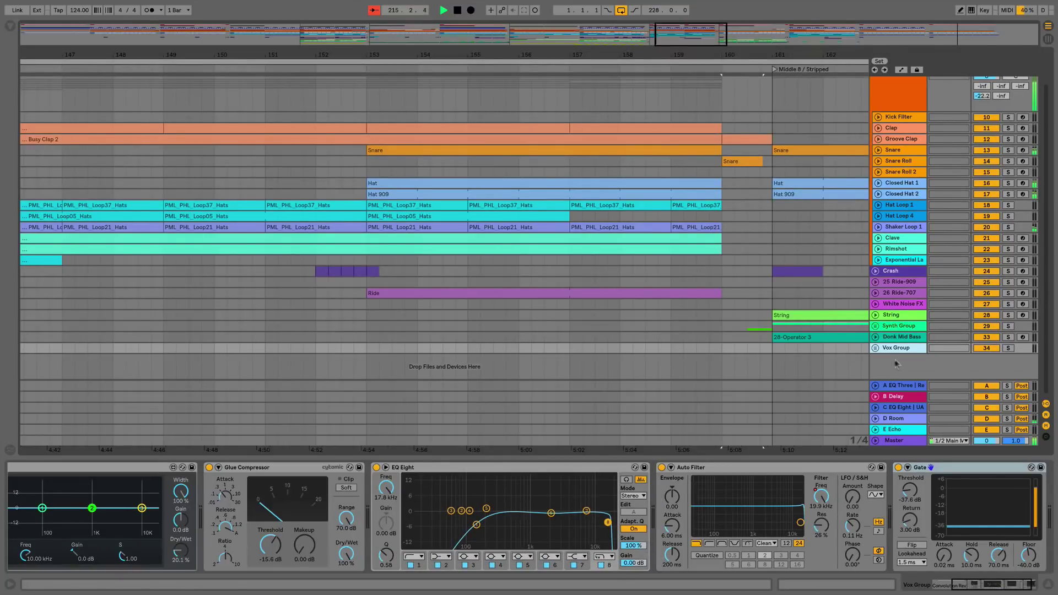
- Duplicate the Hat Loop 4 Loop05 clip with Cmd+D to cover bars 157–161
{"action": "left_click", "coordinate": [529, 215]}
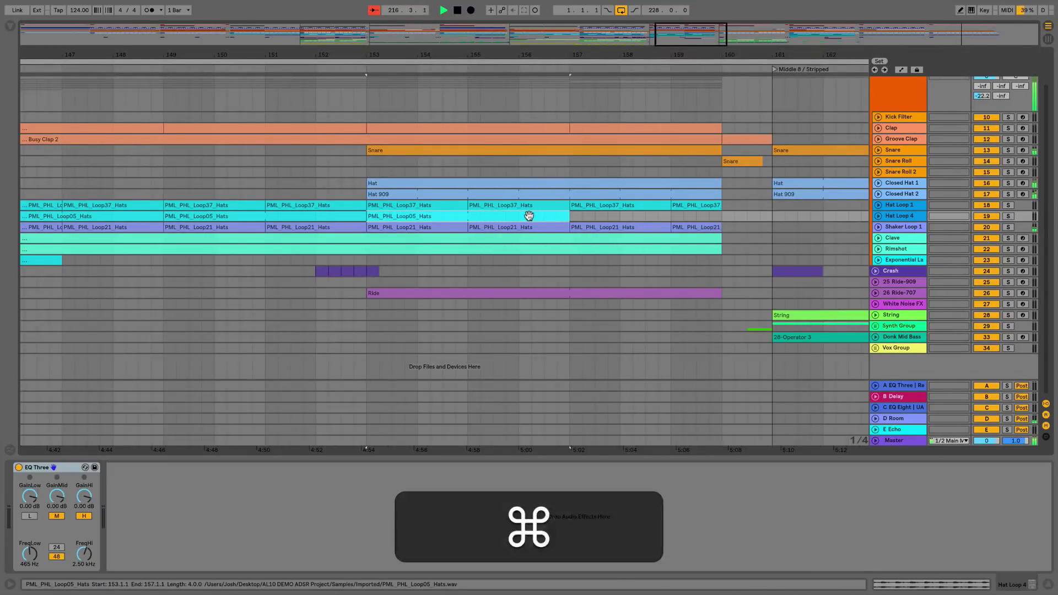
{"action": "key", "text": "super+d"}
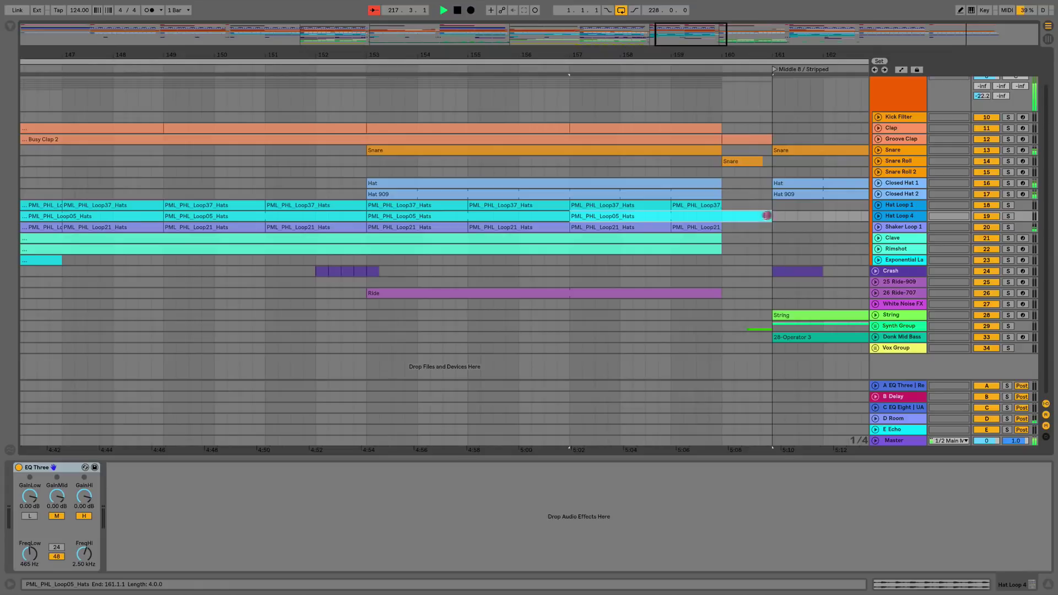
{"action": "left_click", "coordinate": [726, 216]}
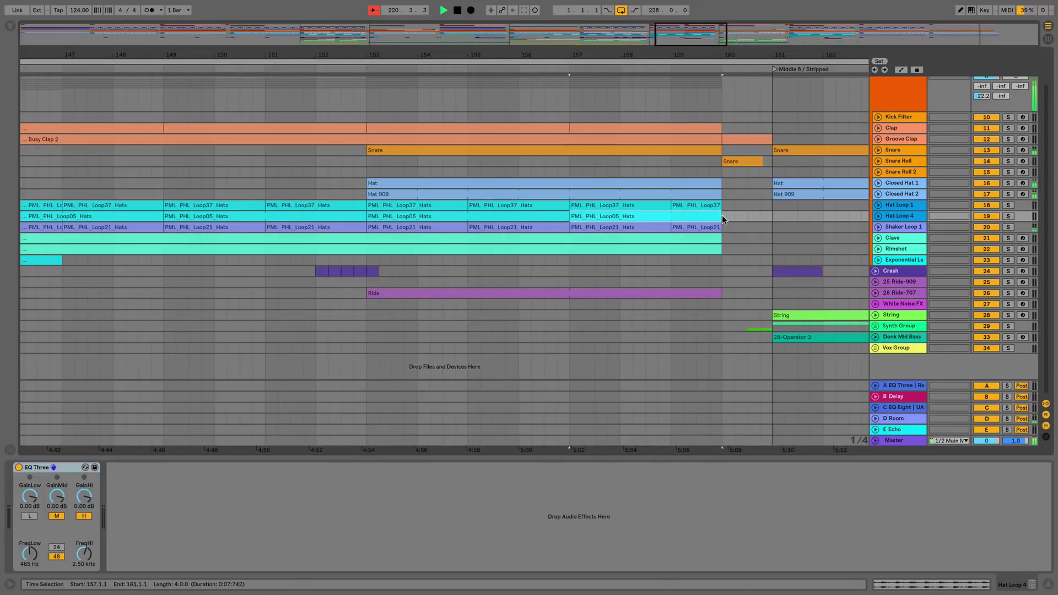
- Switch to Session View with the browser open and show the Master's EQ Three and Utility chain
{"action": "key", "text": "Tab"}
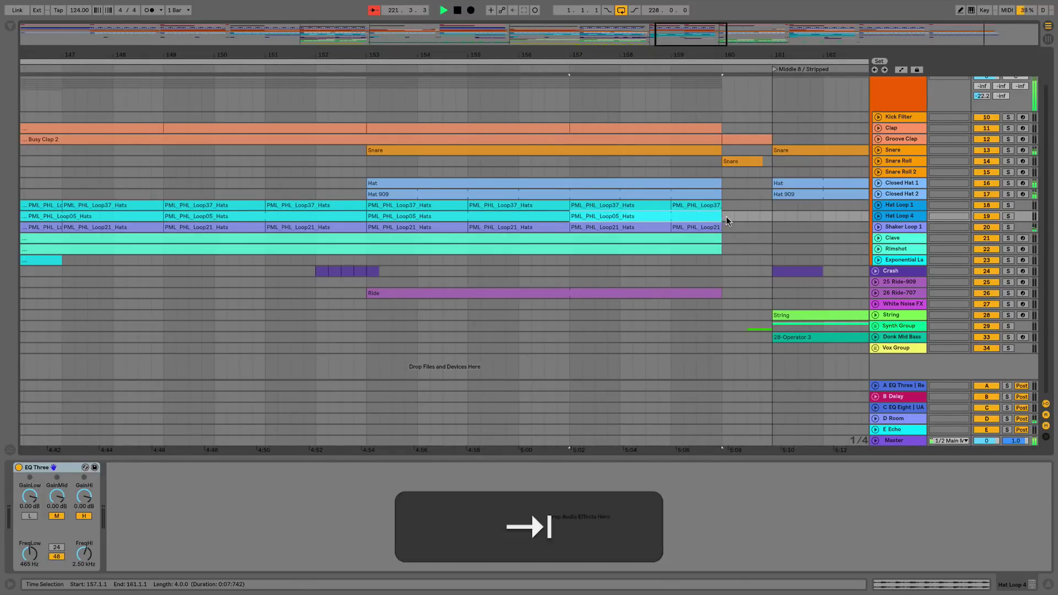
{"action": "left_click", "coordinate": [9, 27]}
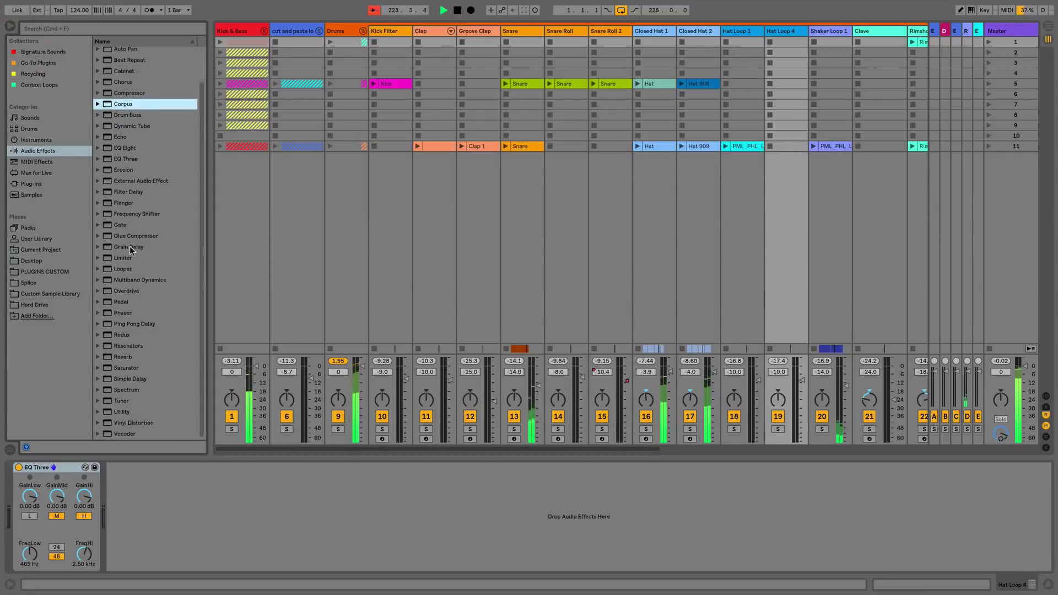
{"action": "left_click", "coordinate": [1023, 33]}
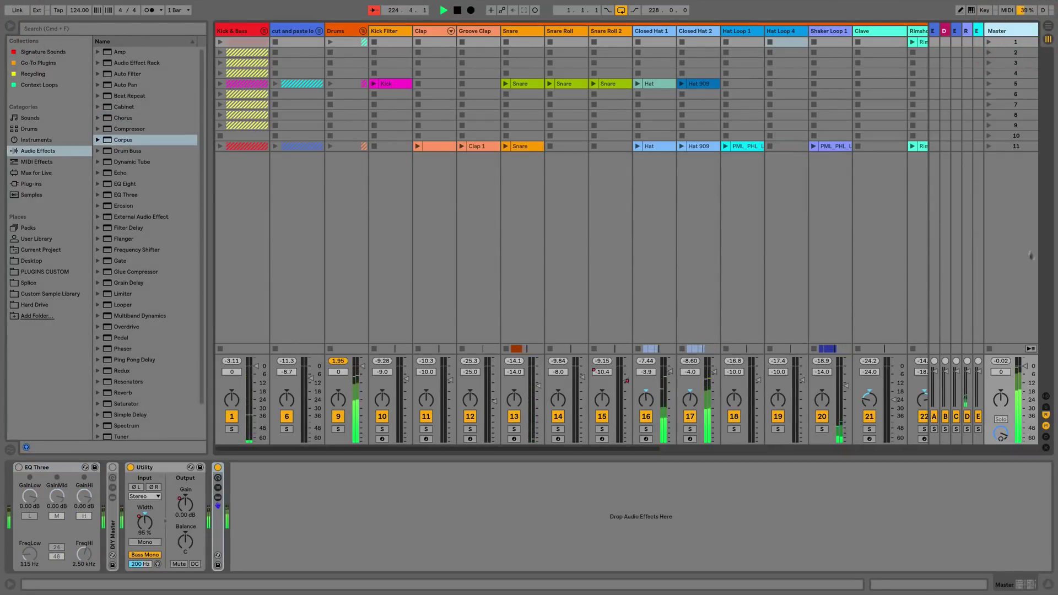
{"action": "left_click", "coordinate": [1013, 63]}
{"action": "left_click", "coordinate": [1016, 126]}
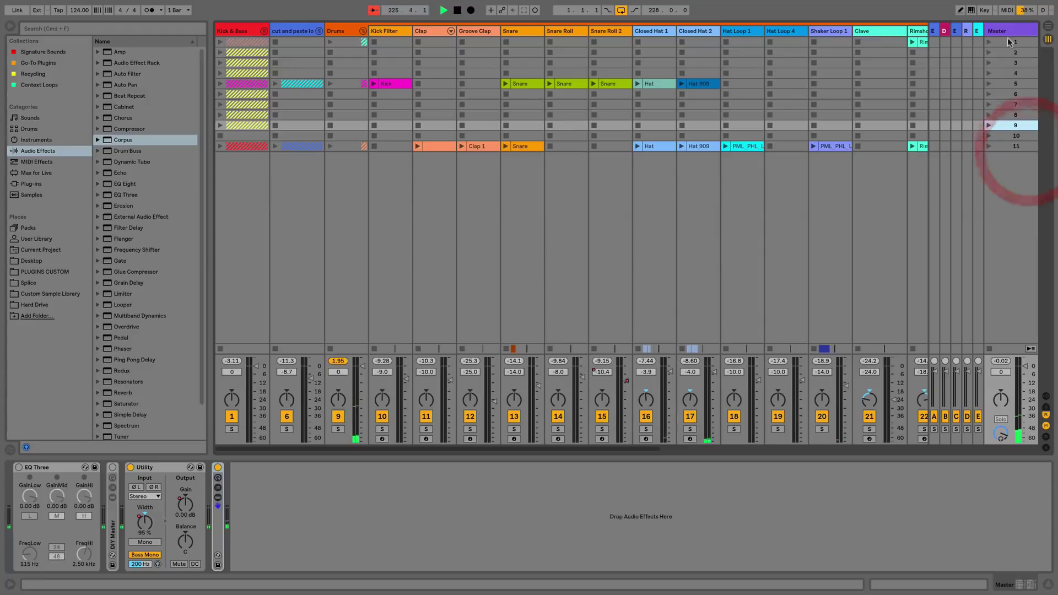
{"action": "left_click", "coordinate": [1008, 33]}
{"action": "left_click", "coordinate": [278, 523]}
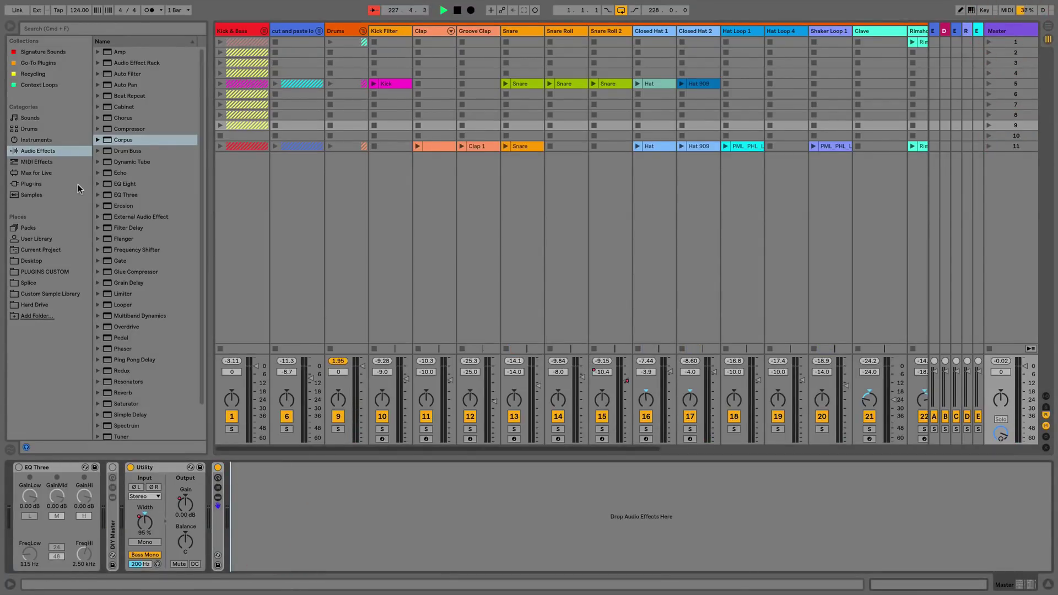
- Zoom out the arrangement, select Snare Roll 2, toggle the detail view, and return to Session View
{"action": "key", "text": "Tab"}
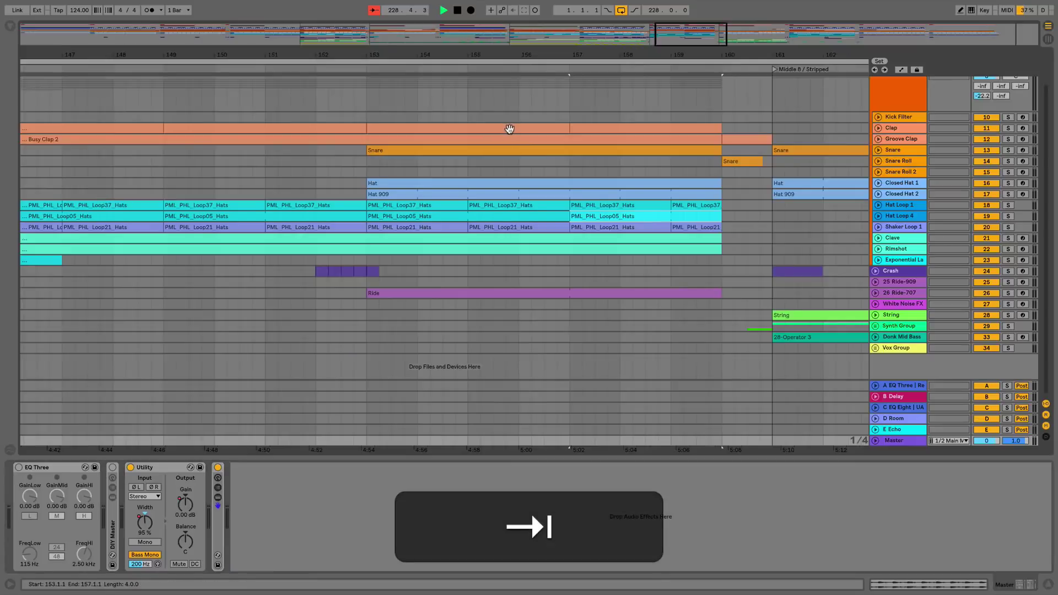
{"action": "key", "text": "minus"}
{"action": "key", "text": "minus"}
{"action": "key", "text": "minus"}
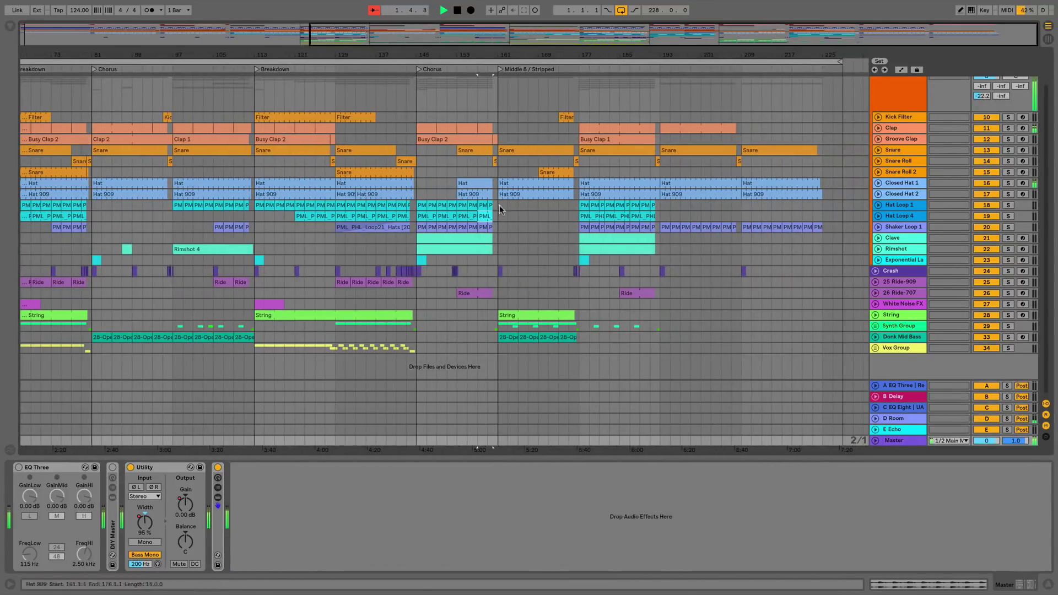
{"action": "left_click", "coordinate": [418, 196]}
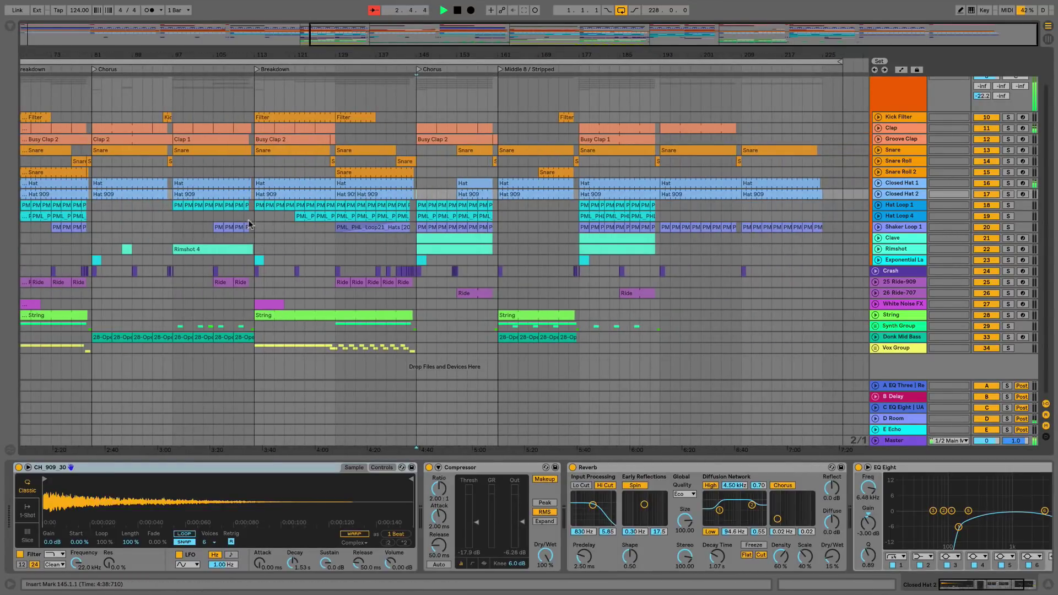
{"action": "left_click", "coordinate": [418, 174]}
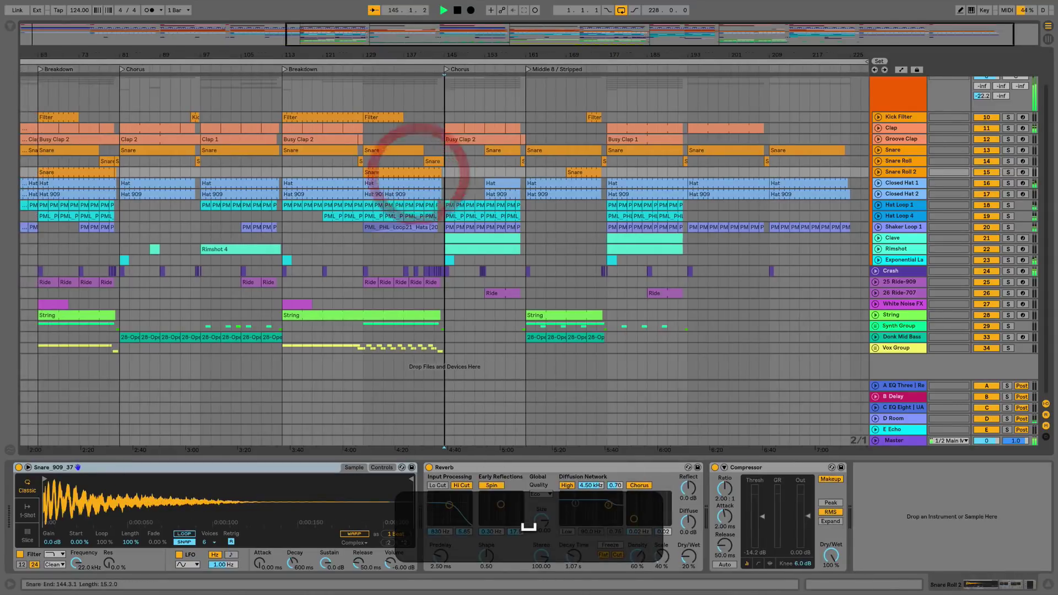
{"action": "key", "text": "shift+Tab"}
{"action": "key", "text": "shift+Tab"}
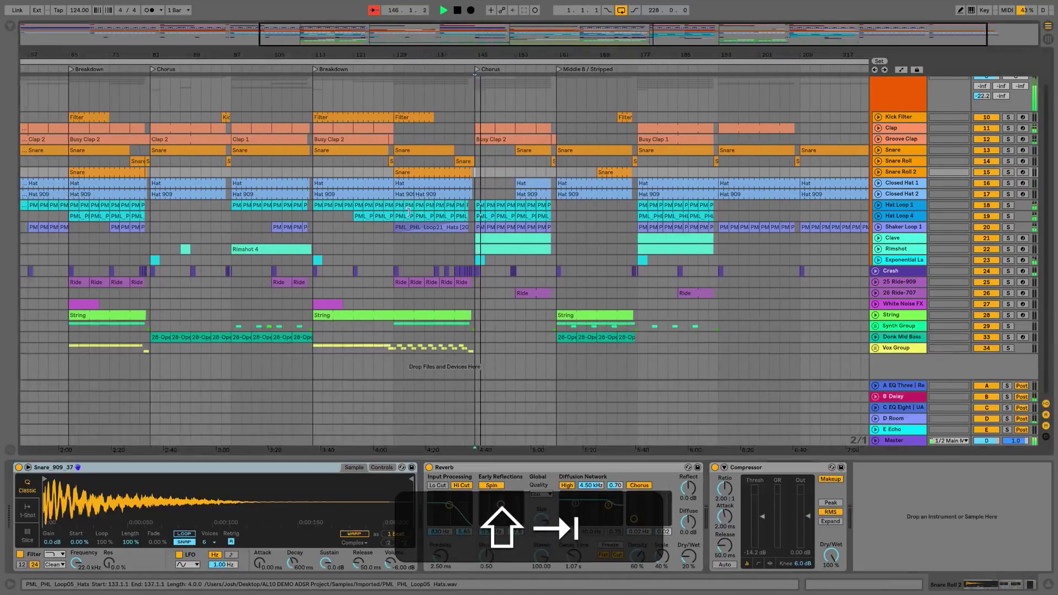
{"action": "key", "text": "Tab"}
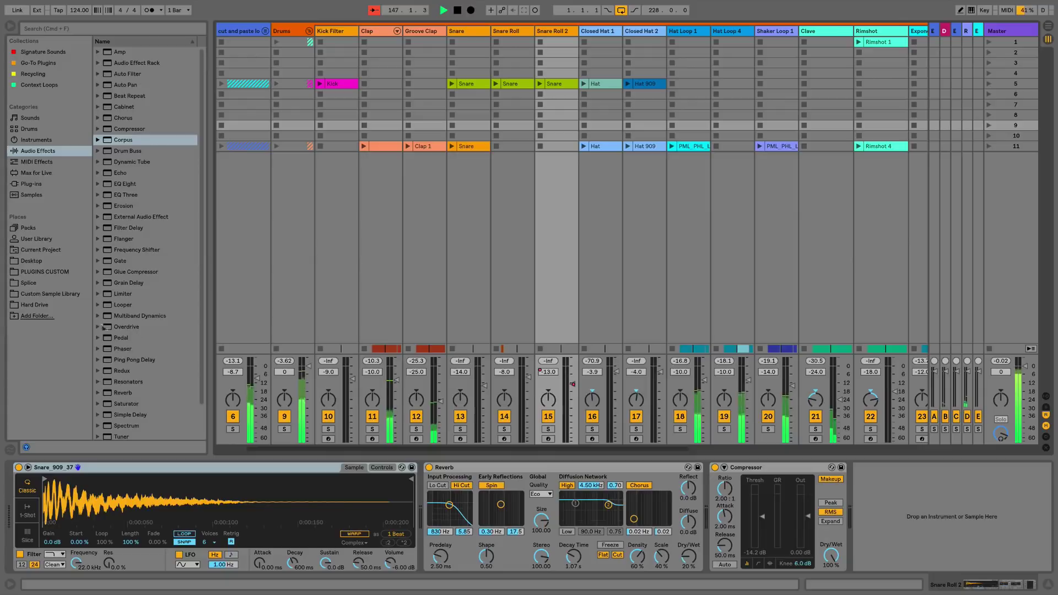
- Add Simple Delay to Master with delay times 3 and 1.5% feedback, then delete it
{"action": "scroll", "coordinate": [132, 254], "scroll_direction": "down", "scroll_amount": 3}
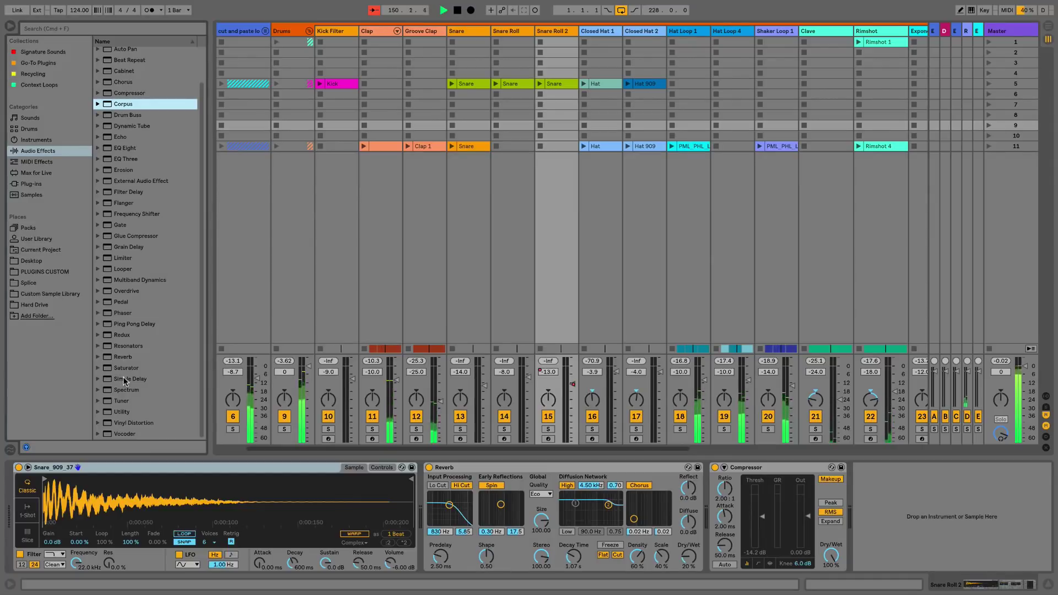
{"action": "left_click_drag", "start_coordinate": [125, 380], "coordinate": [733, 157]}
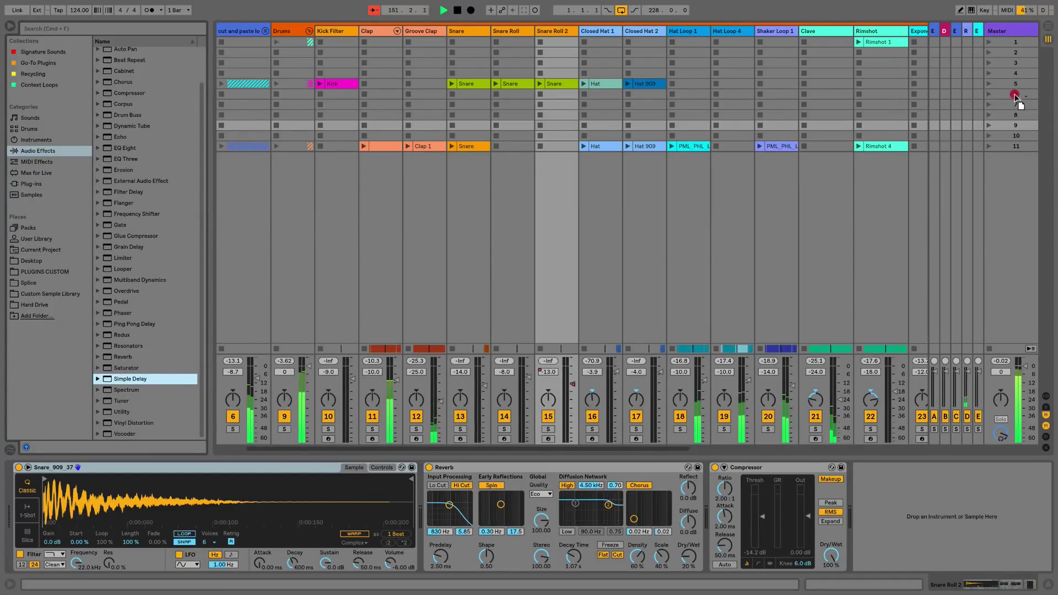
{"action": "left_click_drag", "start_coordinate": [1014, 93], "coordinate": [1016, 97]}
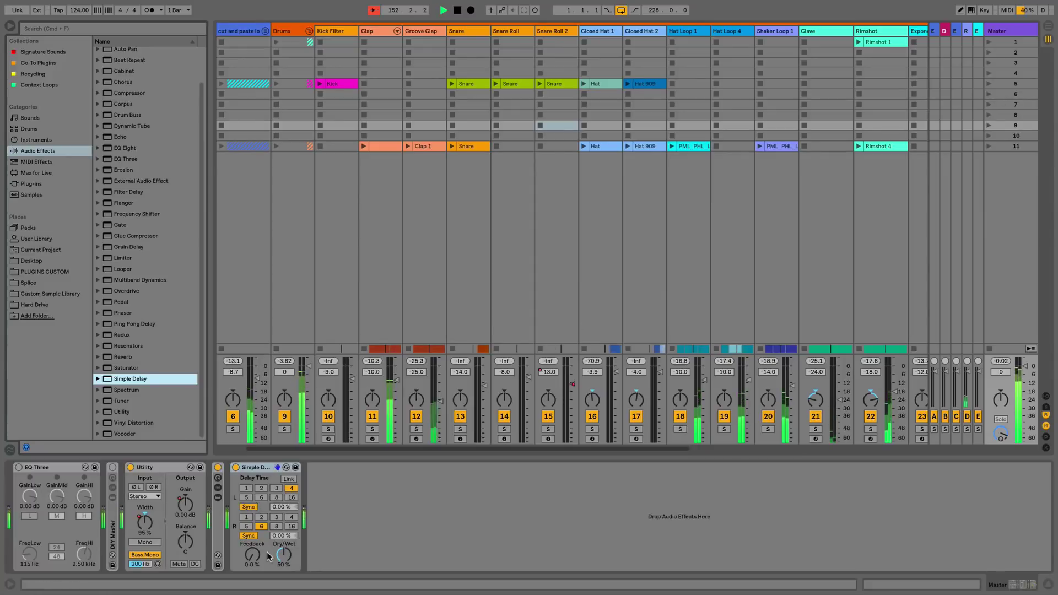
{"action": "left_click", "coordinate": [277, 488]}
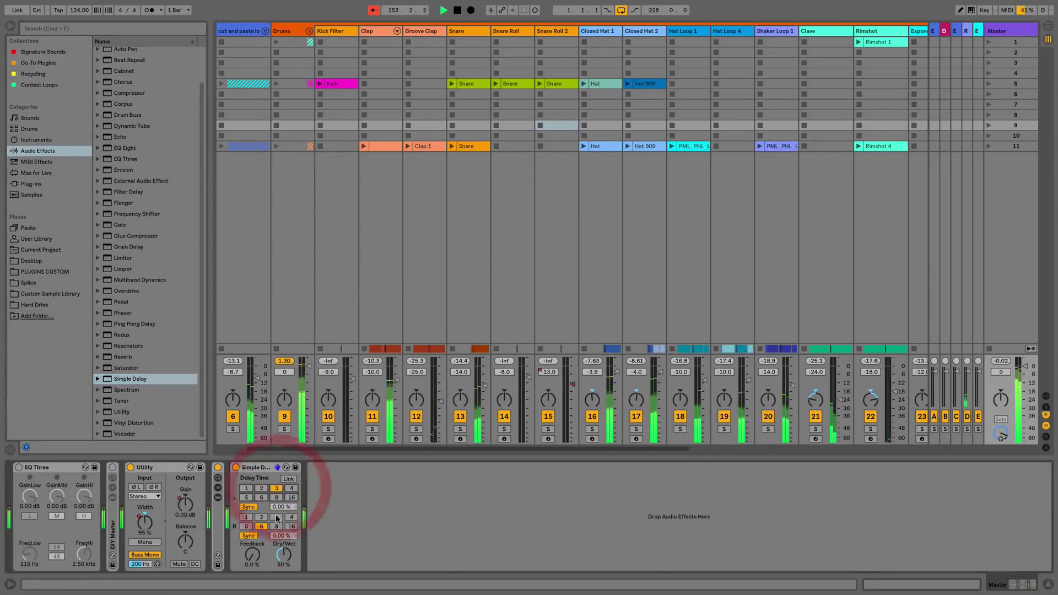
{"action": "left_click", "coordinate": [277, 517]}
{"action": "left_click_drag", "start_coordinate": [252, 557], "coordinate": [252, 554]}
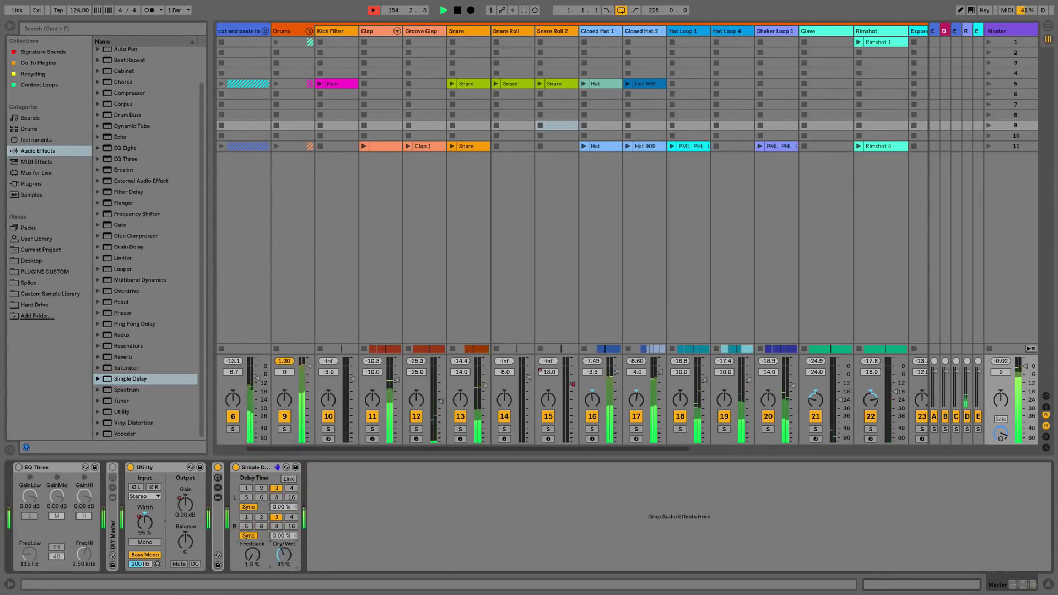
{"action": "left_click", "coordinate": [248, 468]}
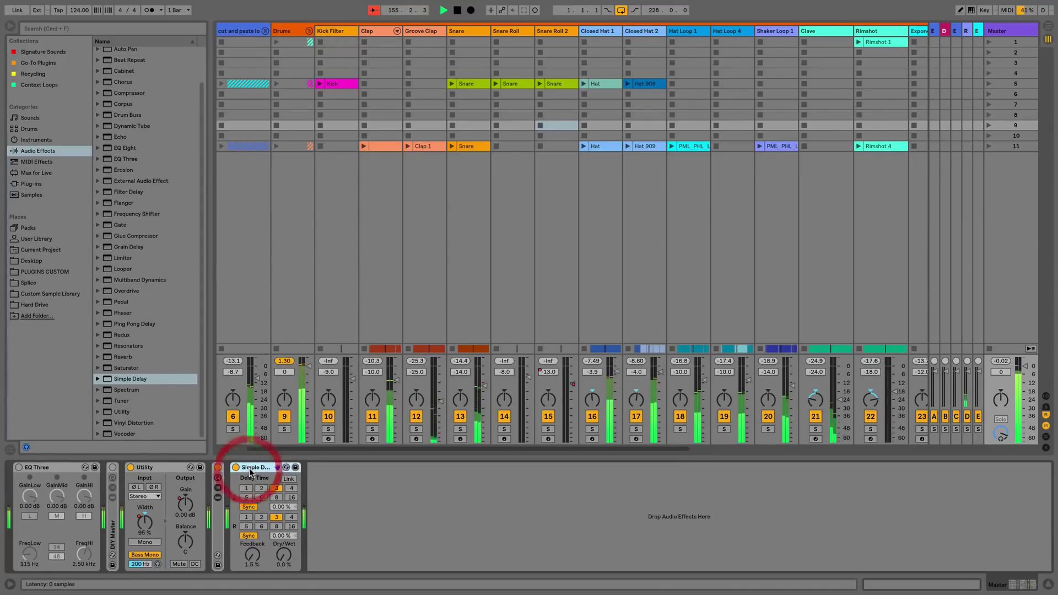
{"action": "key", "text": "BackSpace"}
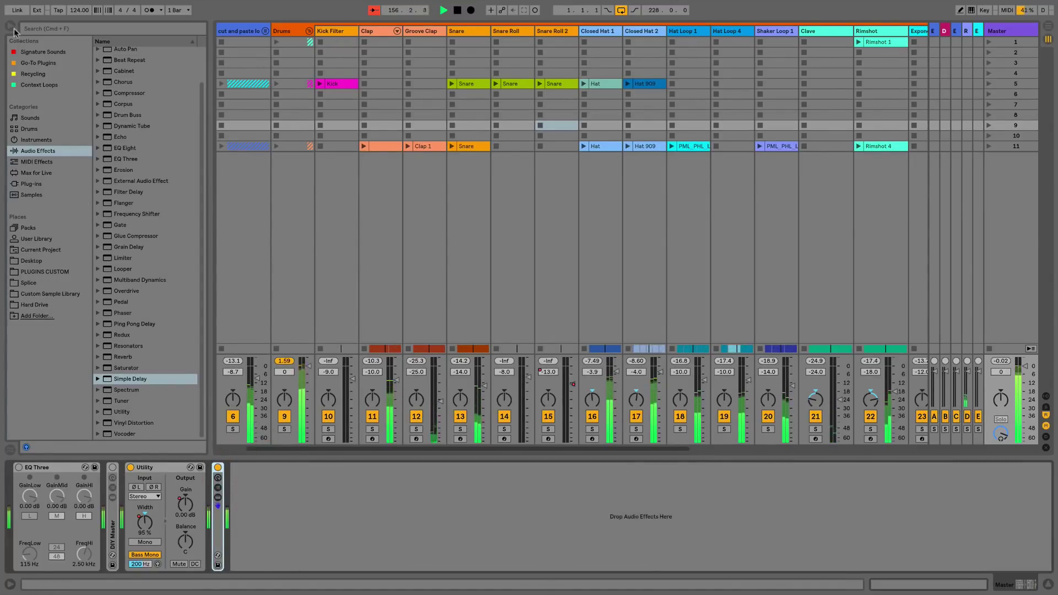
- Hide the browser, go to Arrangement, zoom around bar 160 with Follow on, and select the Hat clip
{"action": "left_click", "coordinate": [12, 29]}
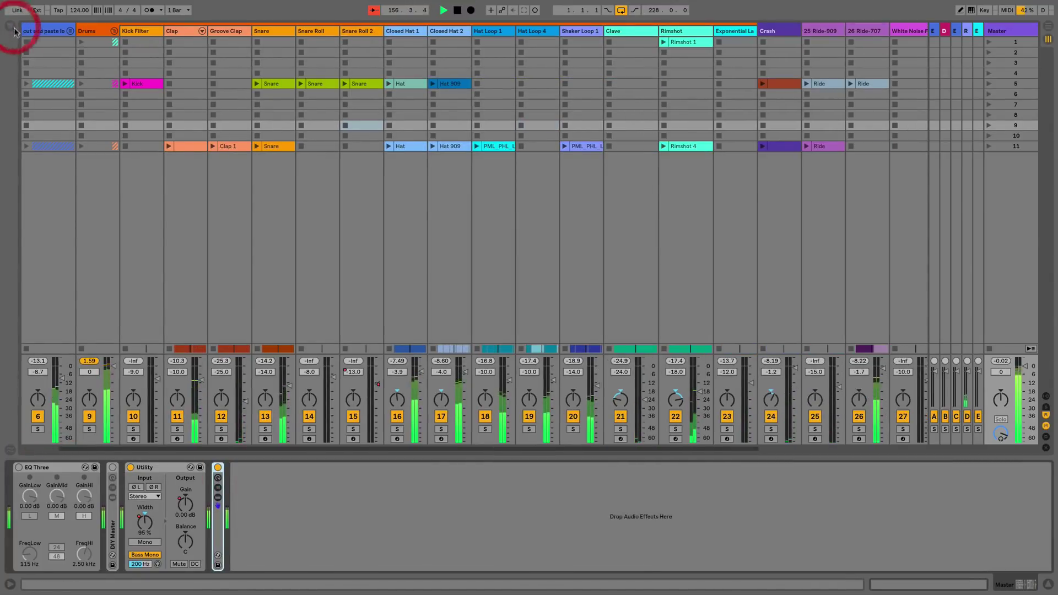
{"action": "key", "text": "Tab"}
{"action": "left_click", "coordinate": [377, 11]}
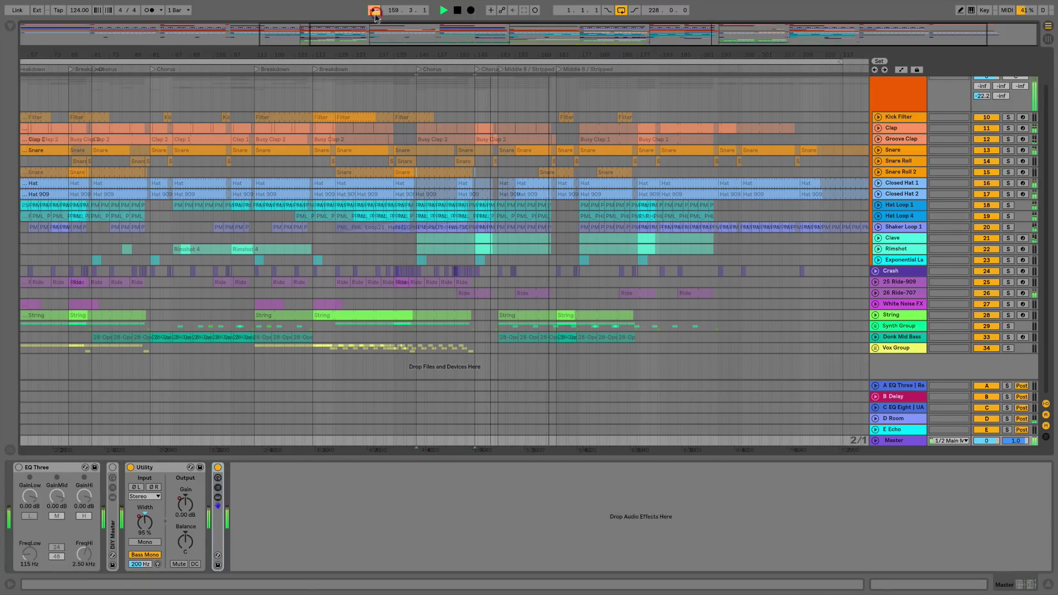
{"action": "left_click", "coordinate": [373, 11]}
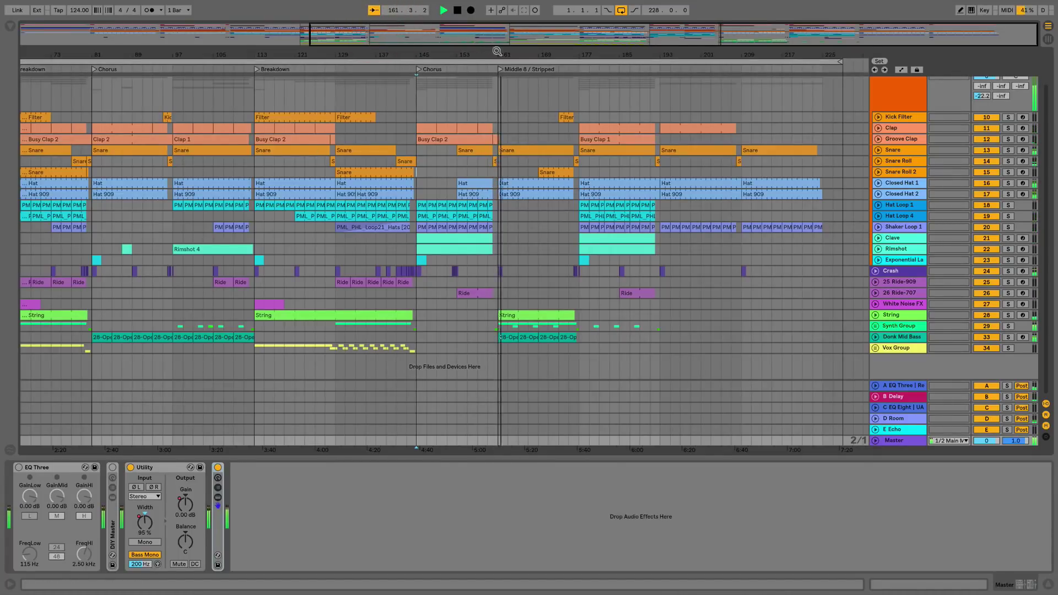
{"action": "left_click_drag", "start_coordinate": [497, 51], "coordinate": [497, 63]}
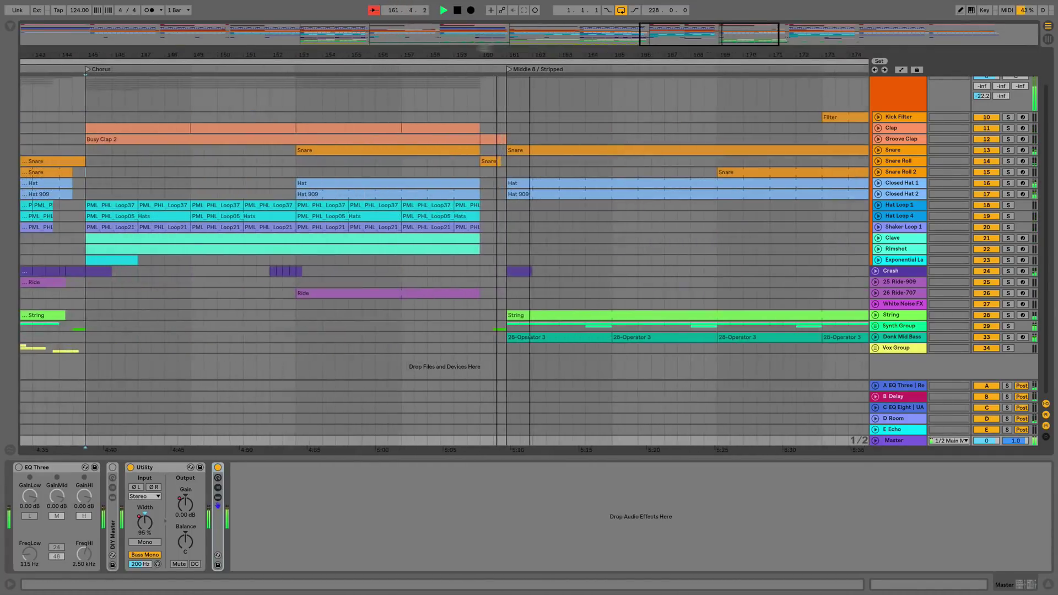
{"action": "left_click", "coordinate": [373, 10]}
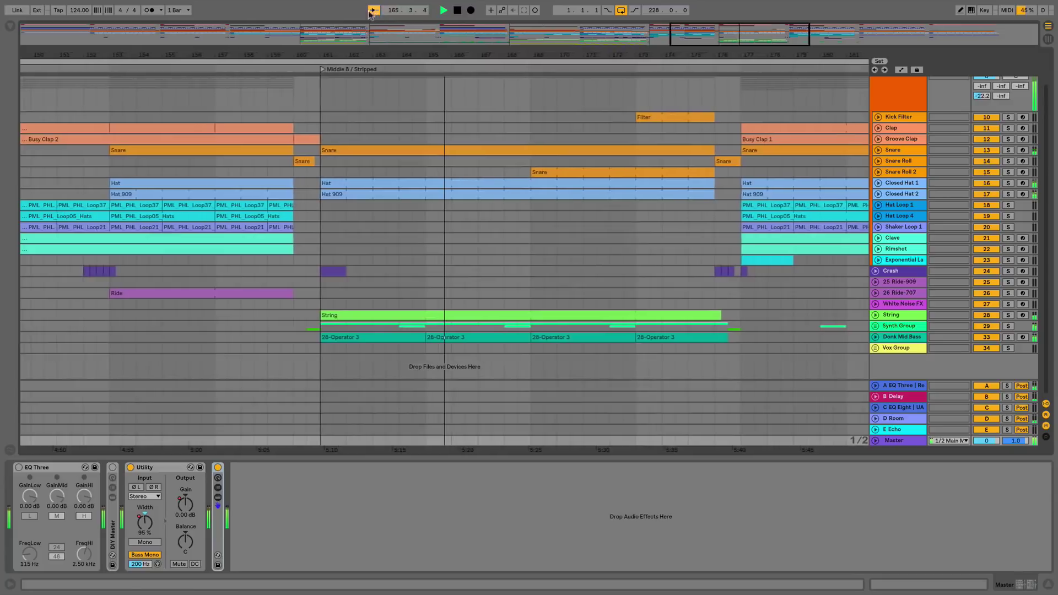
{"action": "left_click", "coordinate": [472, 182]}
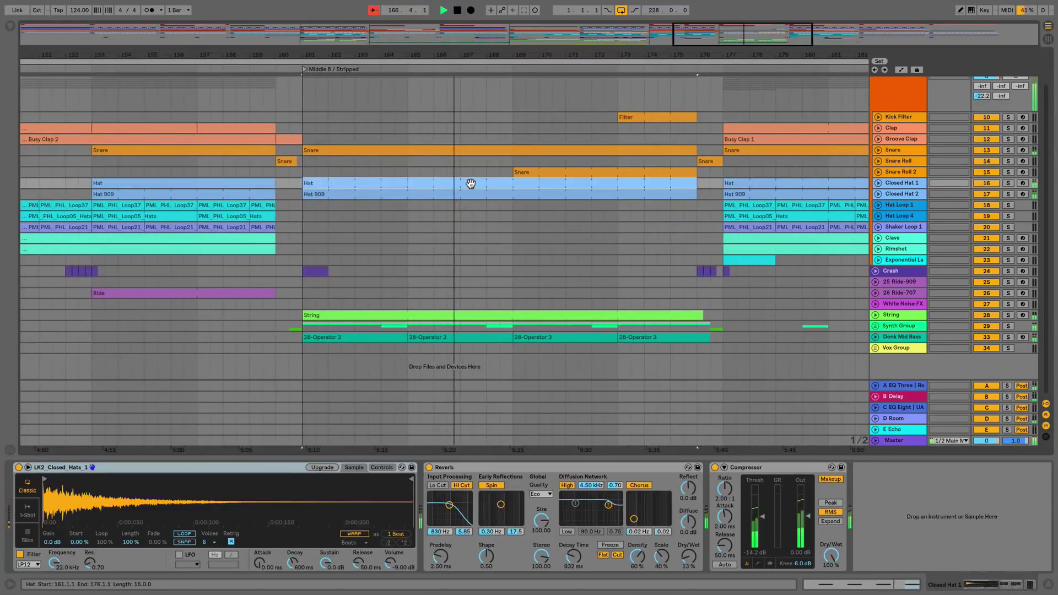
- Add an F2 note to the Hat clip's pattern and restart playback from the Middle 8 marker
{"action": "double_click", "coordinate": [408, 181]}
{"action": "double_click", "coordinate": [912, 447]}
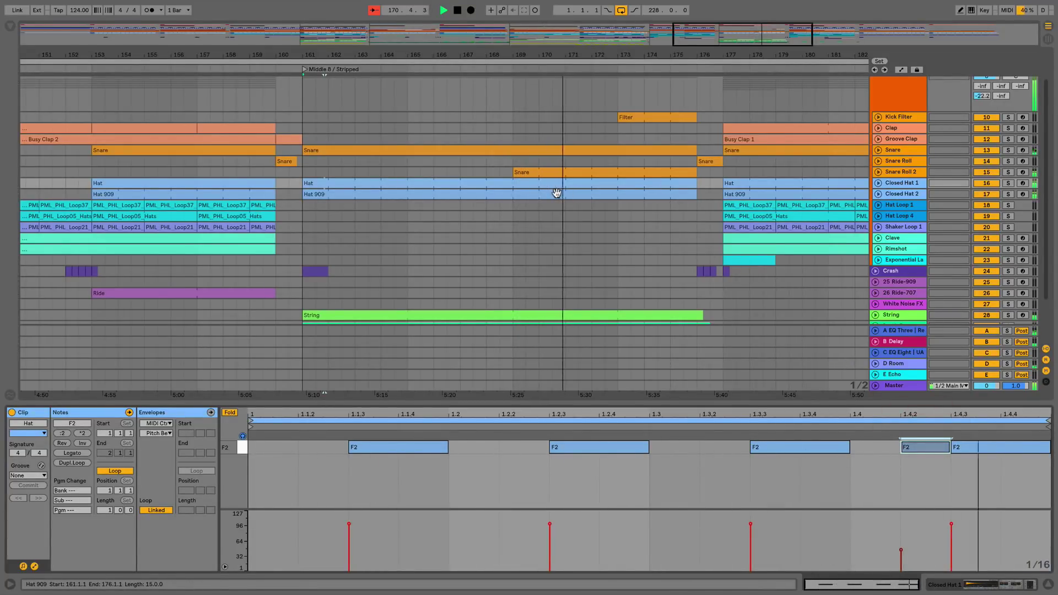
{"action": "key", "text": "space"}
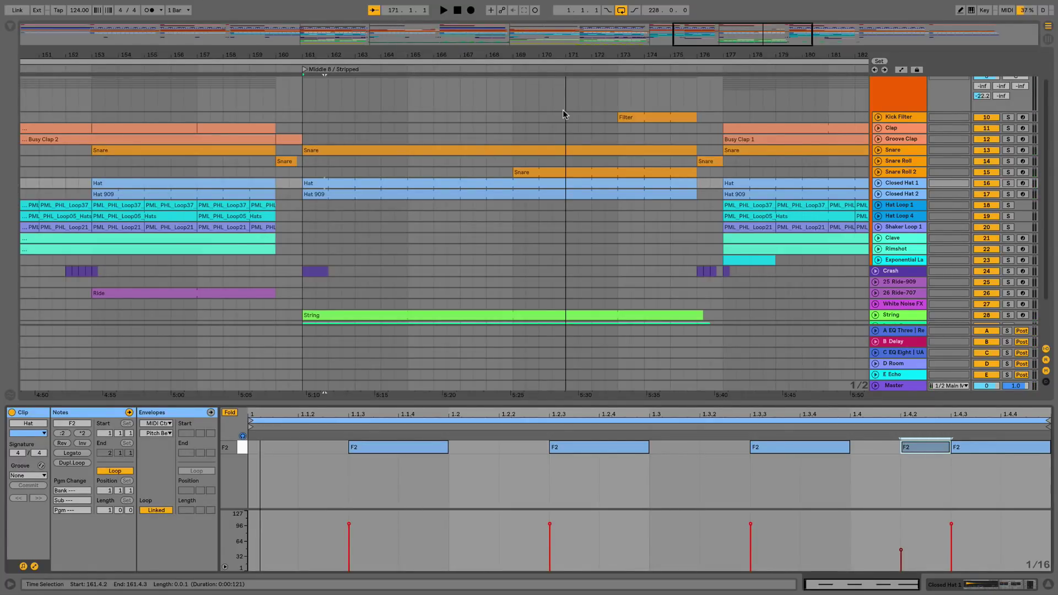
{"action": "key", "text": "space"}
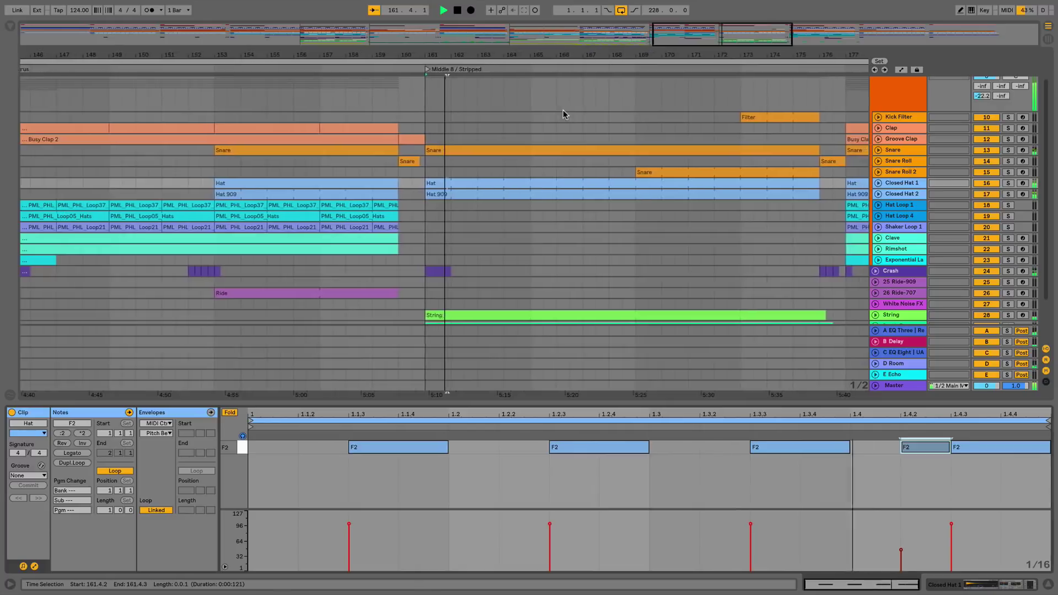
- Duplicate the Snare clip's note at 5.2.4 twice, first copy landing at 5.3.3
{"action": "left_click", "coordinate": [484, 150]}
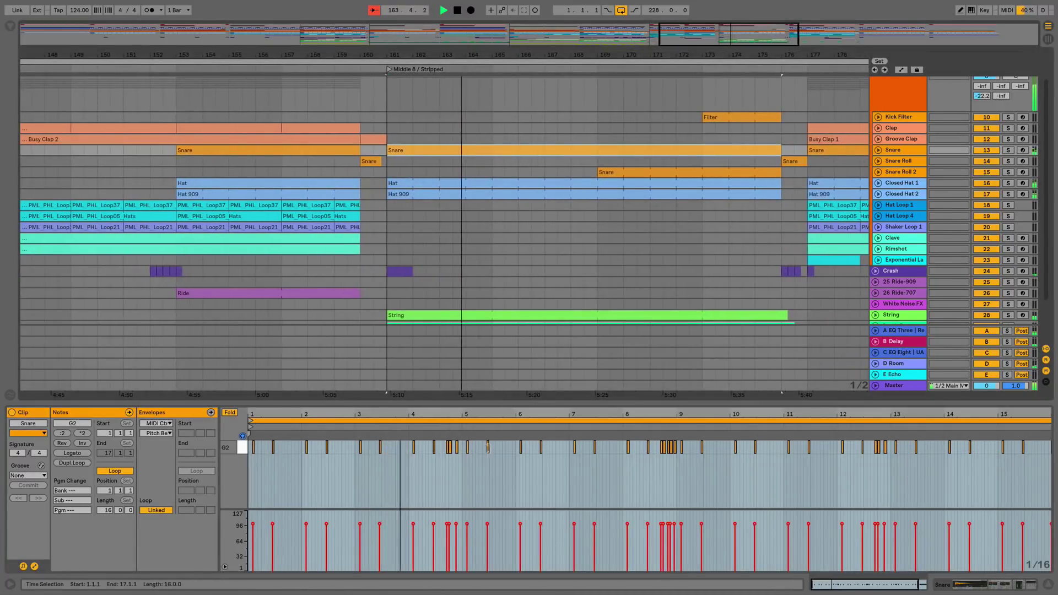
{"action": "left_click", "coordinate": [489, 447]}
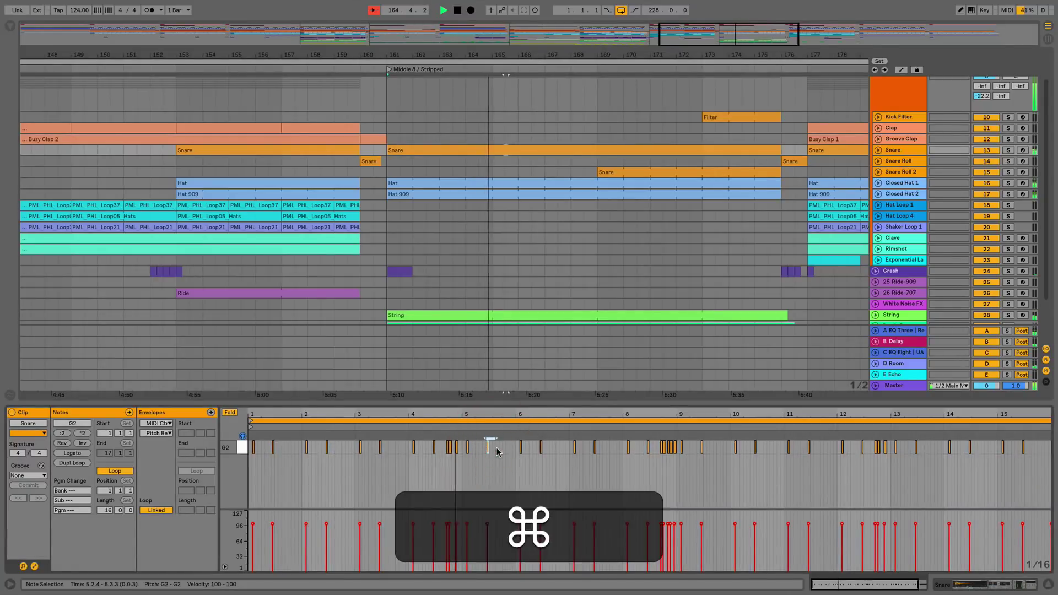
{"action": "key", "text": "super+d"}
{"action": "key", "text": "space"}
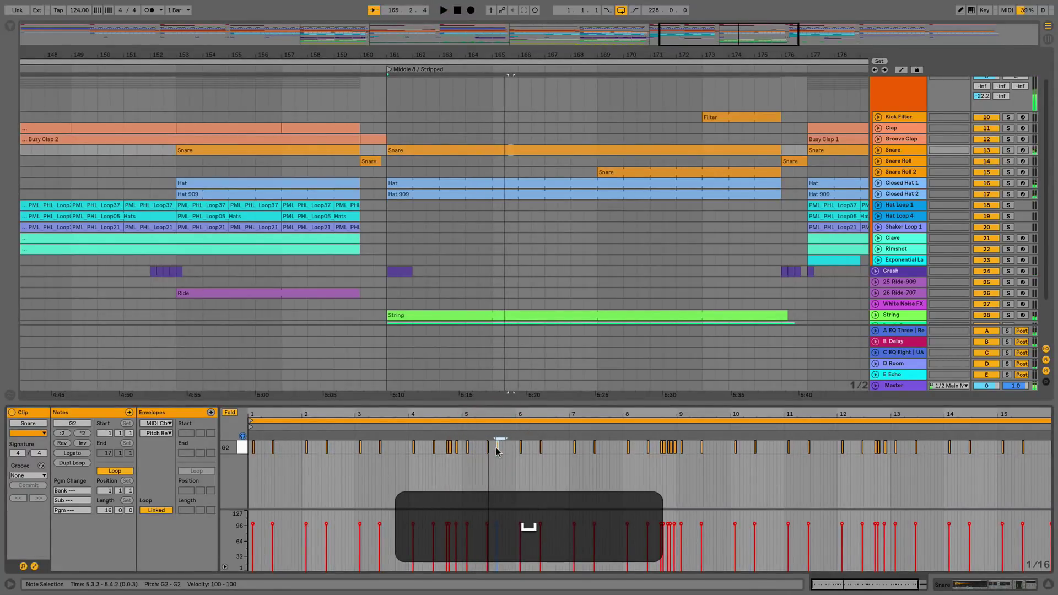
{"action": "key", "text": "space"}
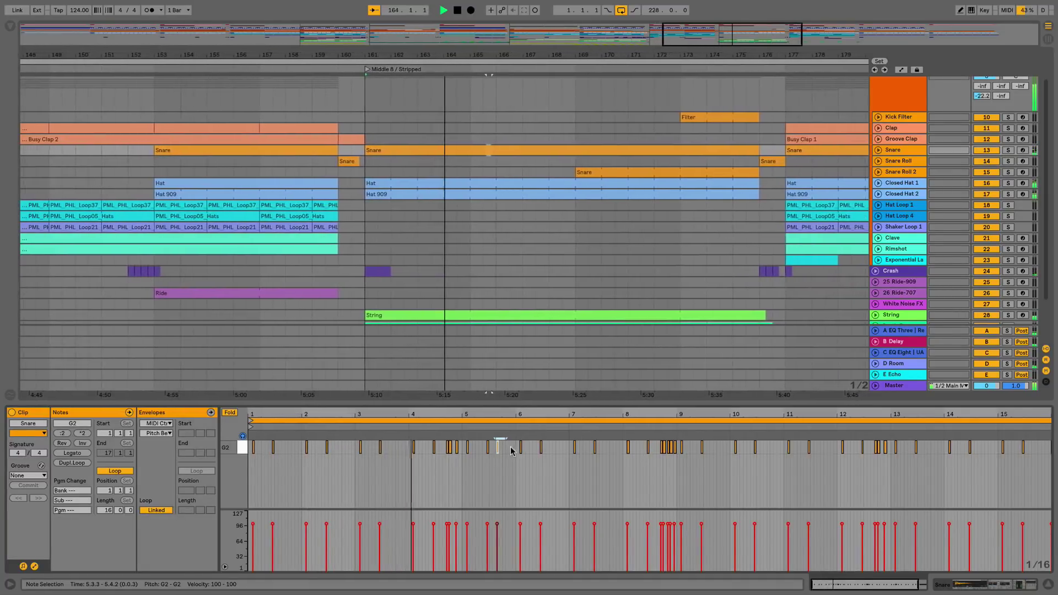
{"action": "key", "text": "super+d"}
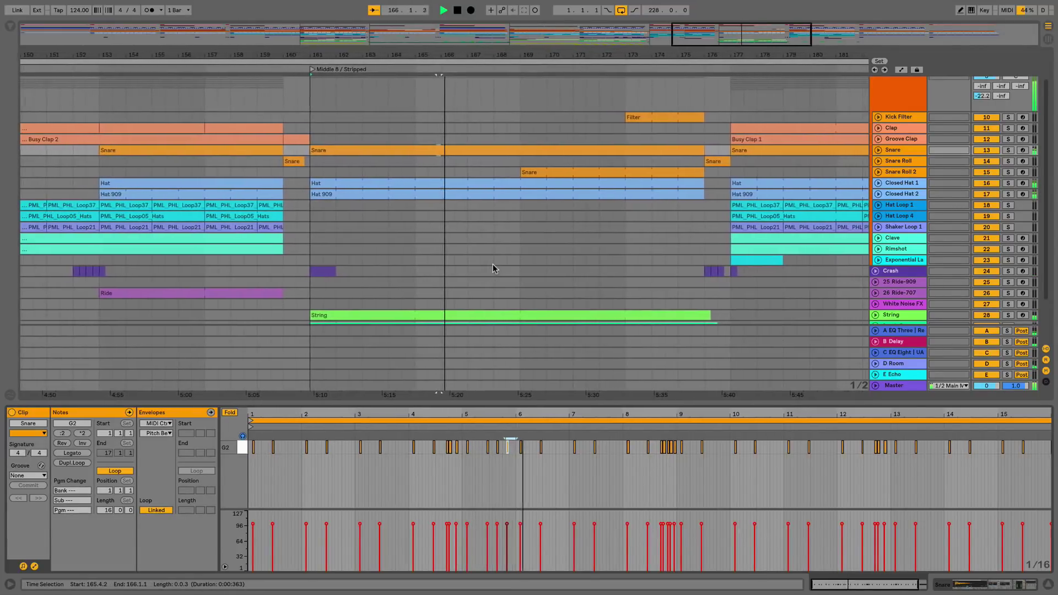
- Stretch the Snare Roll 2 E3 note at 16.2.3 to 16.2.4, duplicate it, resume playback
{"action": "left_click", "coordinate": [378, 314]}
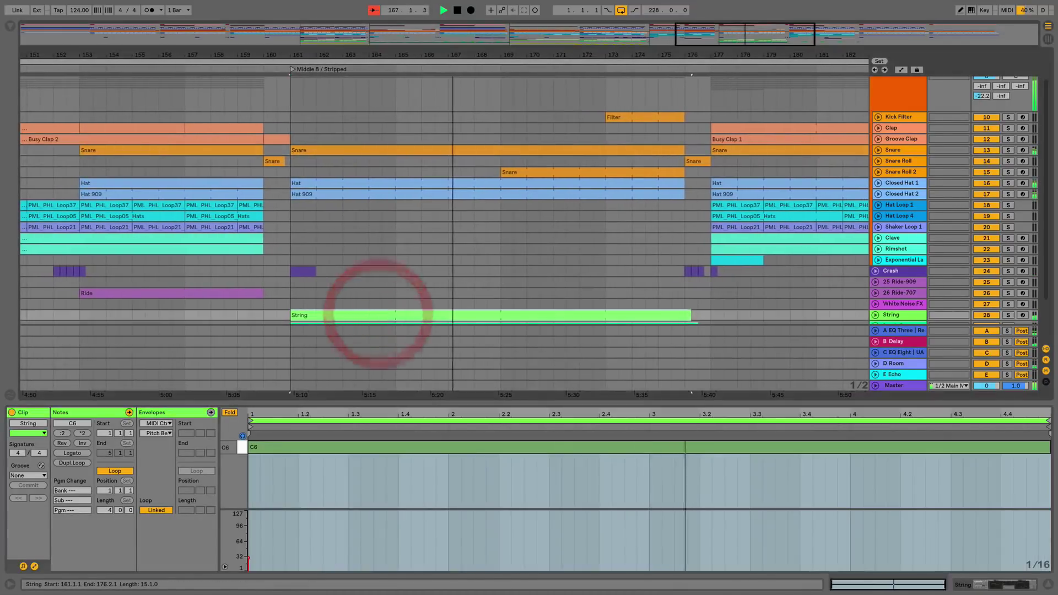
{"action": "left_click", "coordinate": [570, 172]}
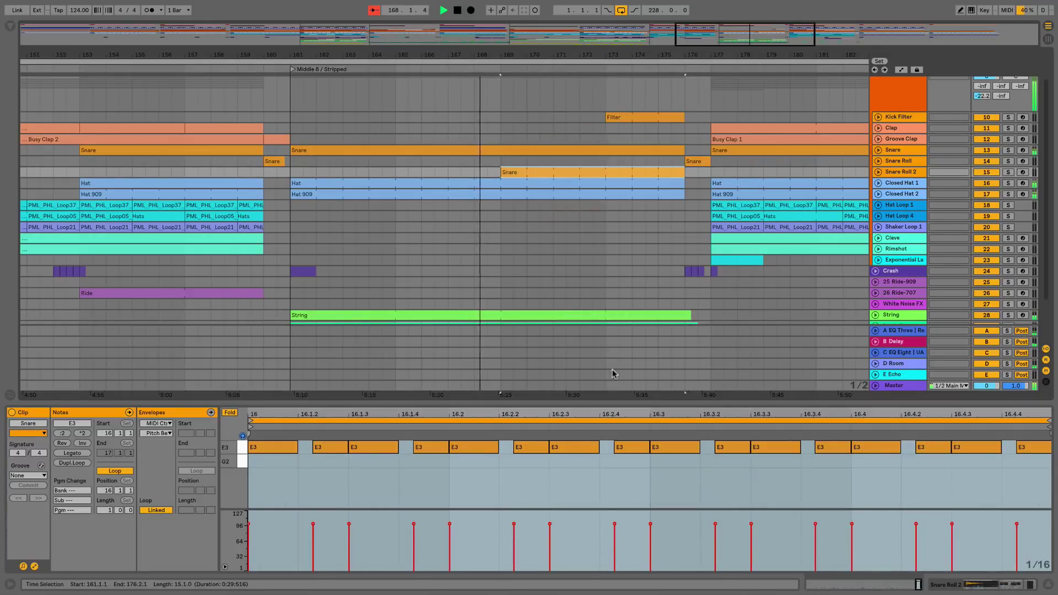
{"action": "left_click", "coordinate": [596, 446]}
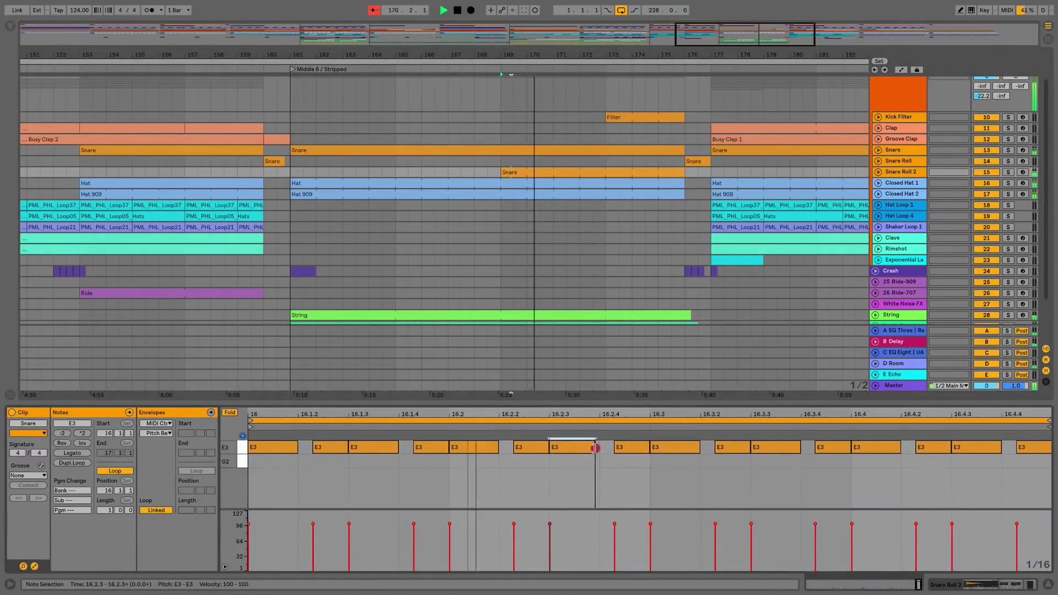
{"action": "left_click_drag", "start_coordinate": [594, 447], "coordinate": [599, 448]}
{"action": "key", "text": "super+d"}
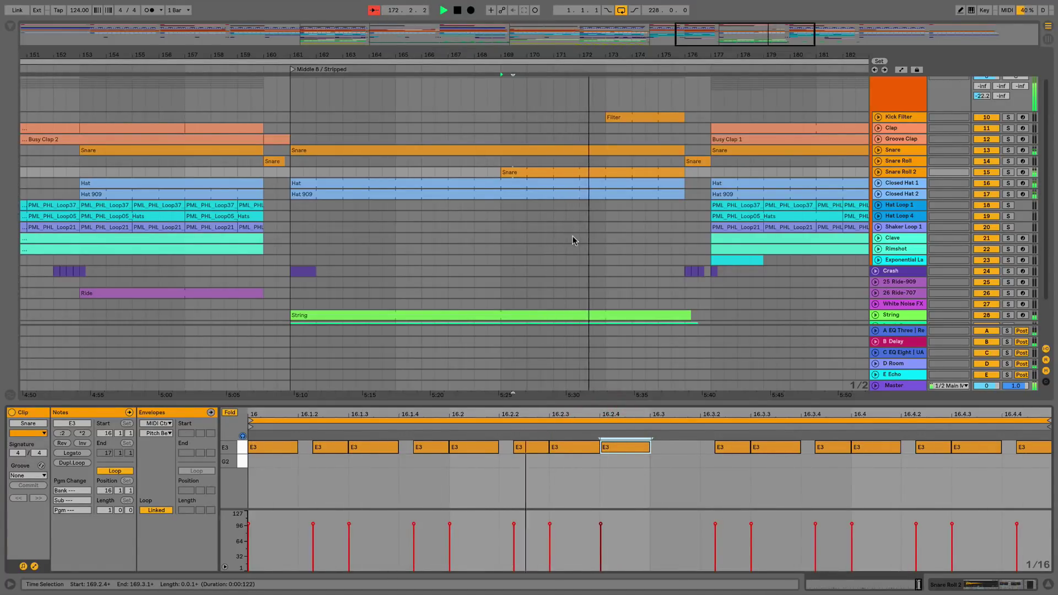
{"action": "key", "text": "shift+space"}
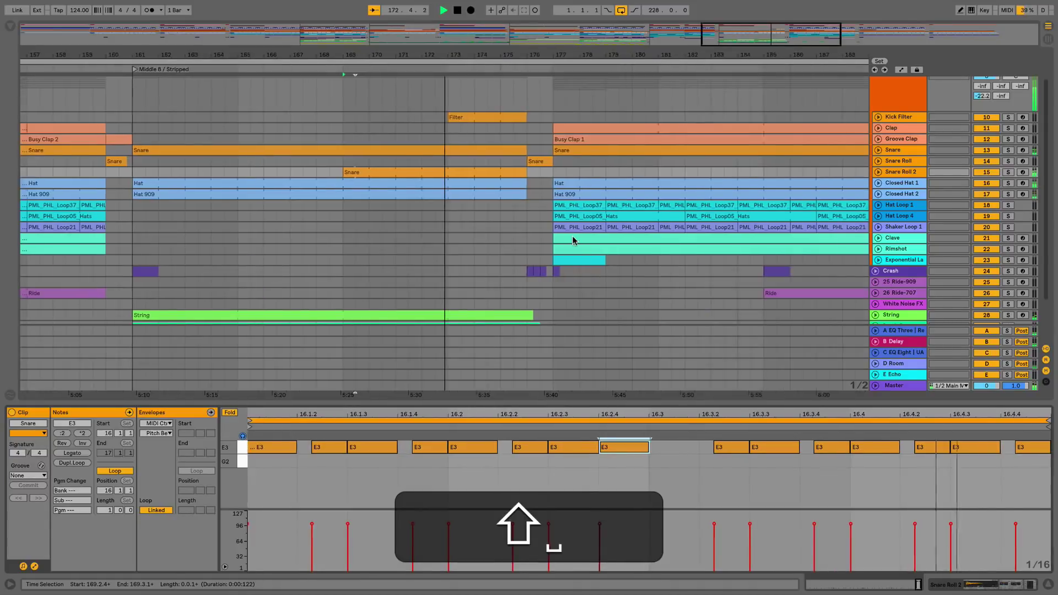